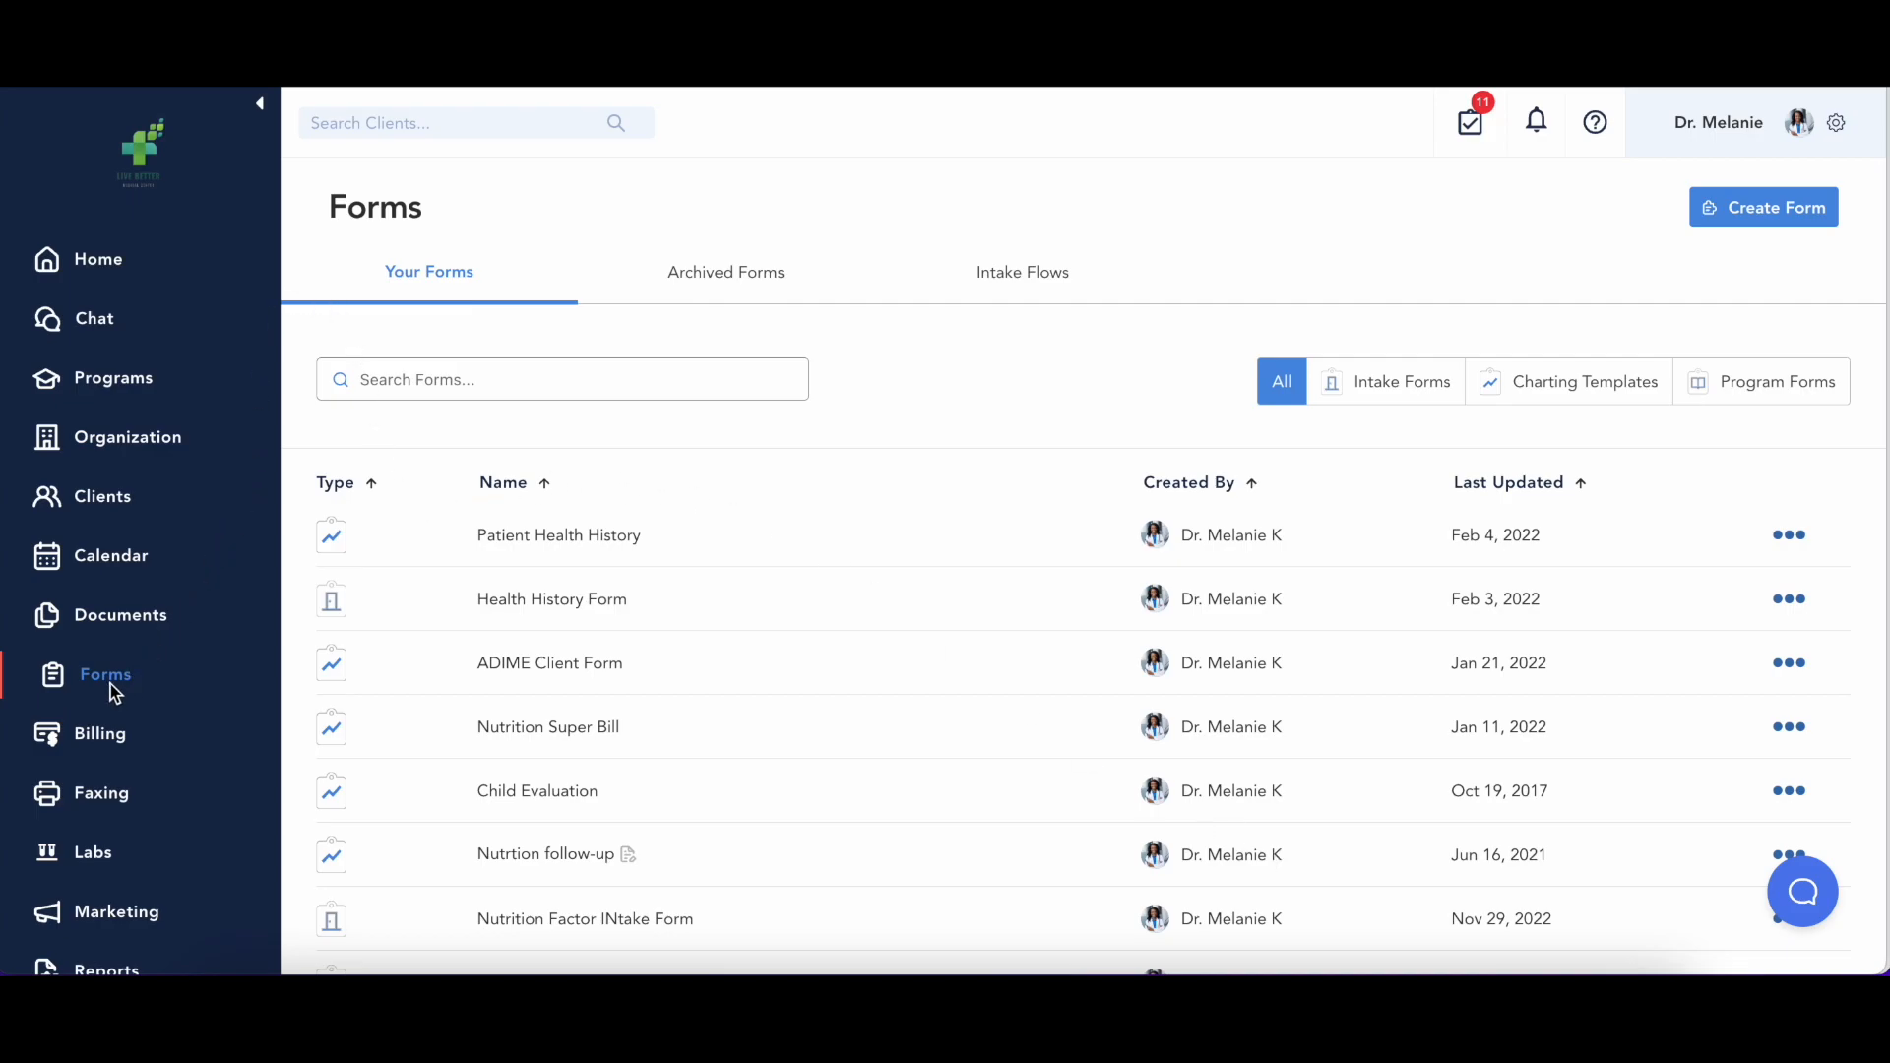
- Look over the existing forms and search the list for "healthie"
scroll(1479, 518, "down", 3)
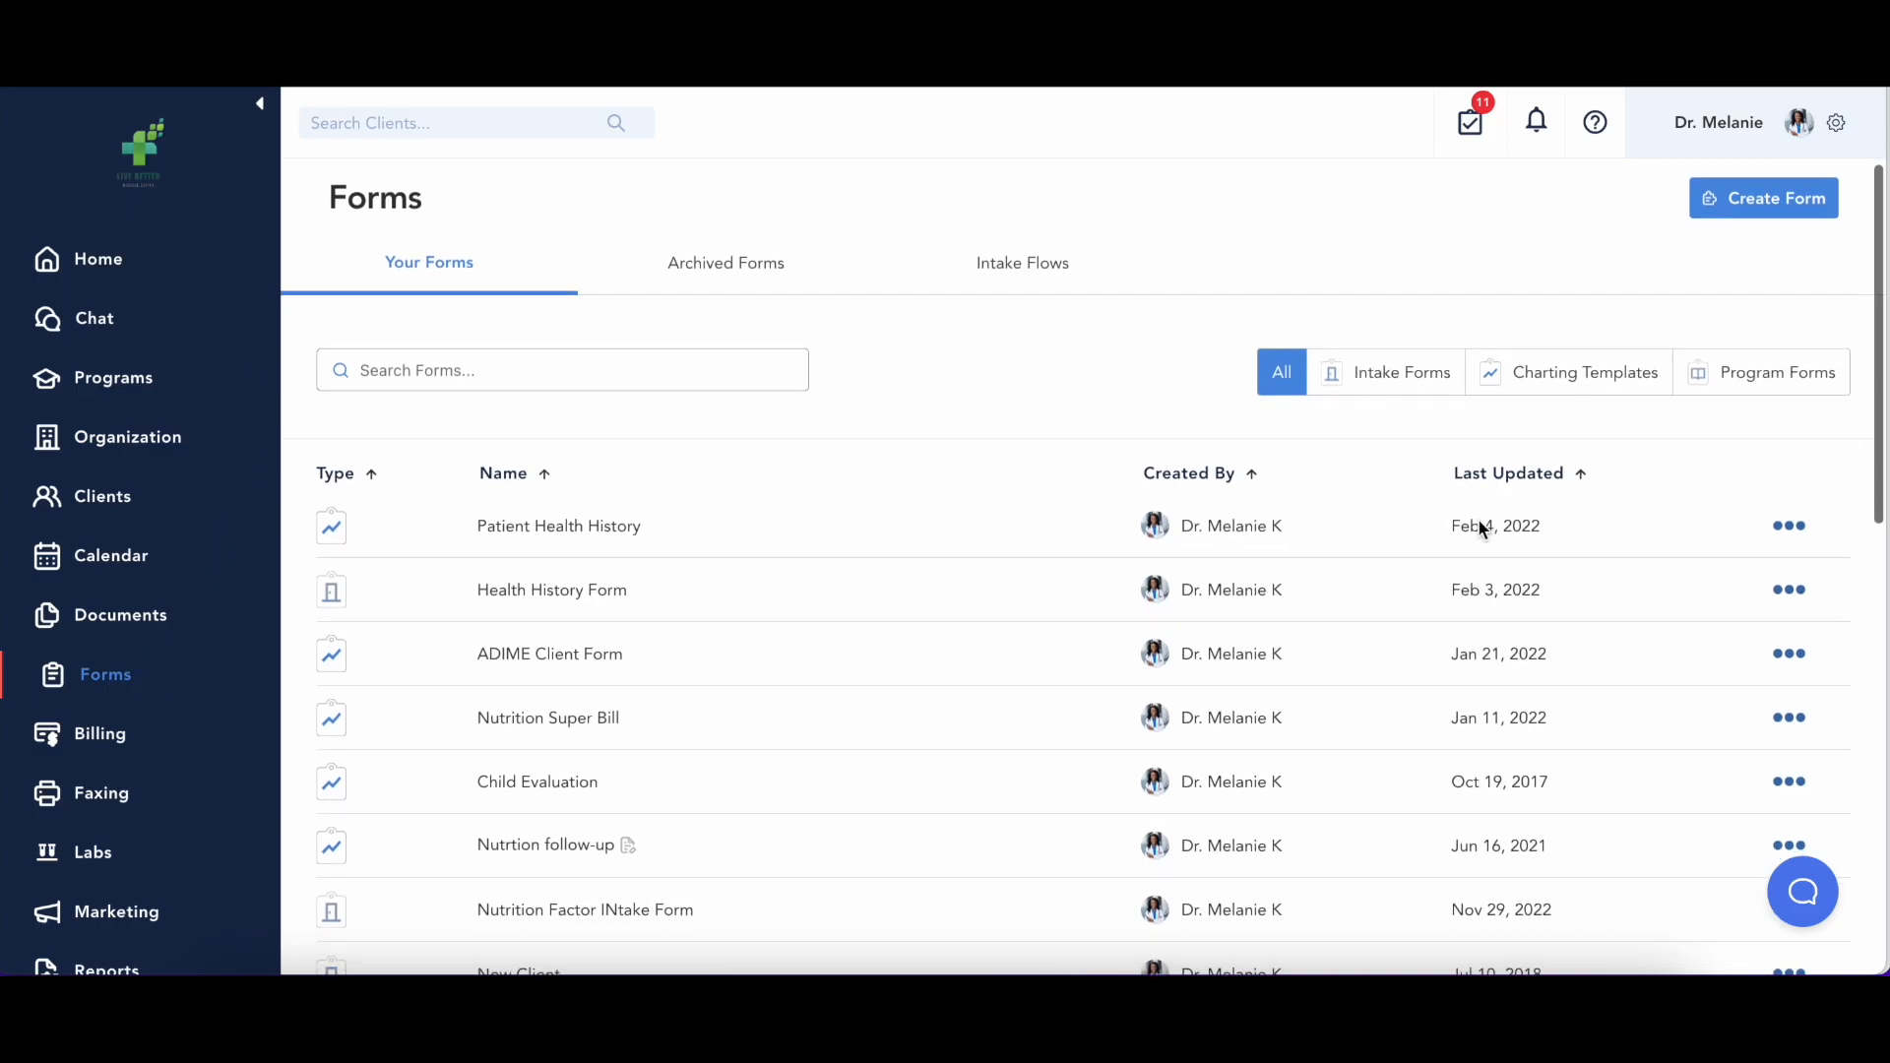
scroll(1479, 519, "down", 2)
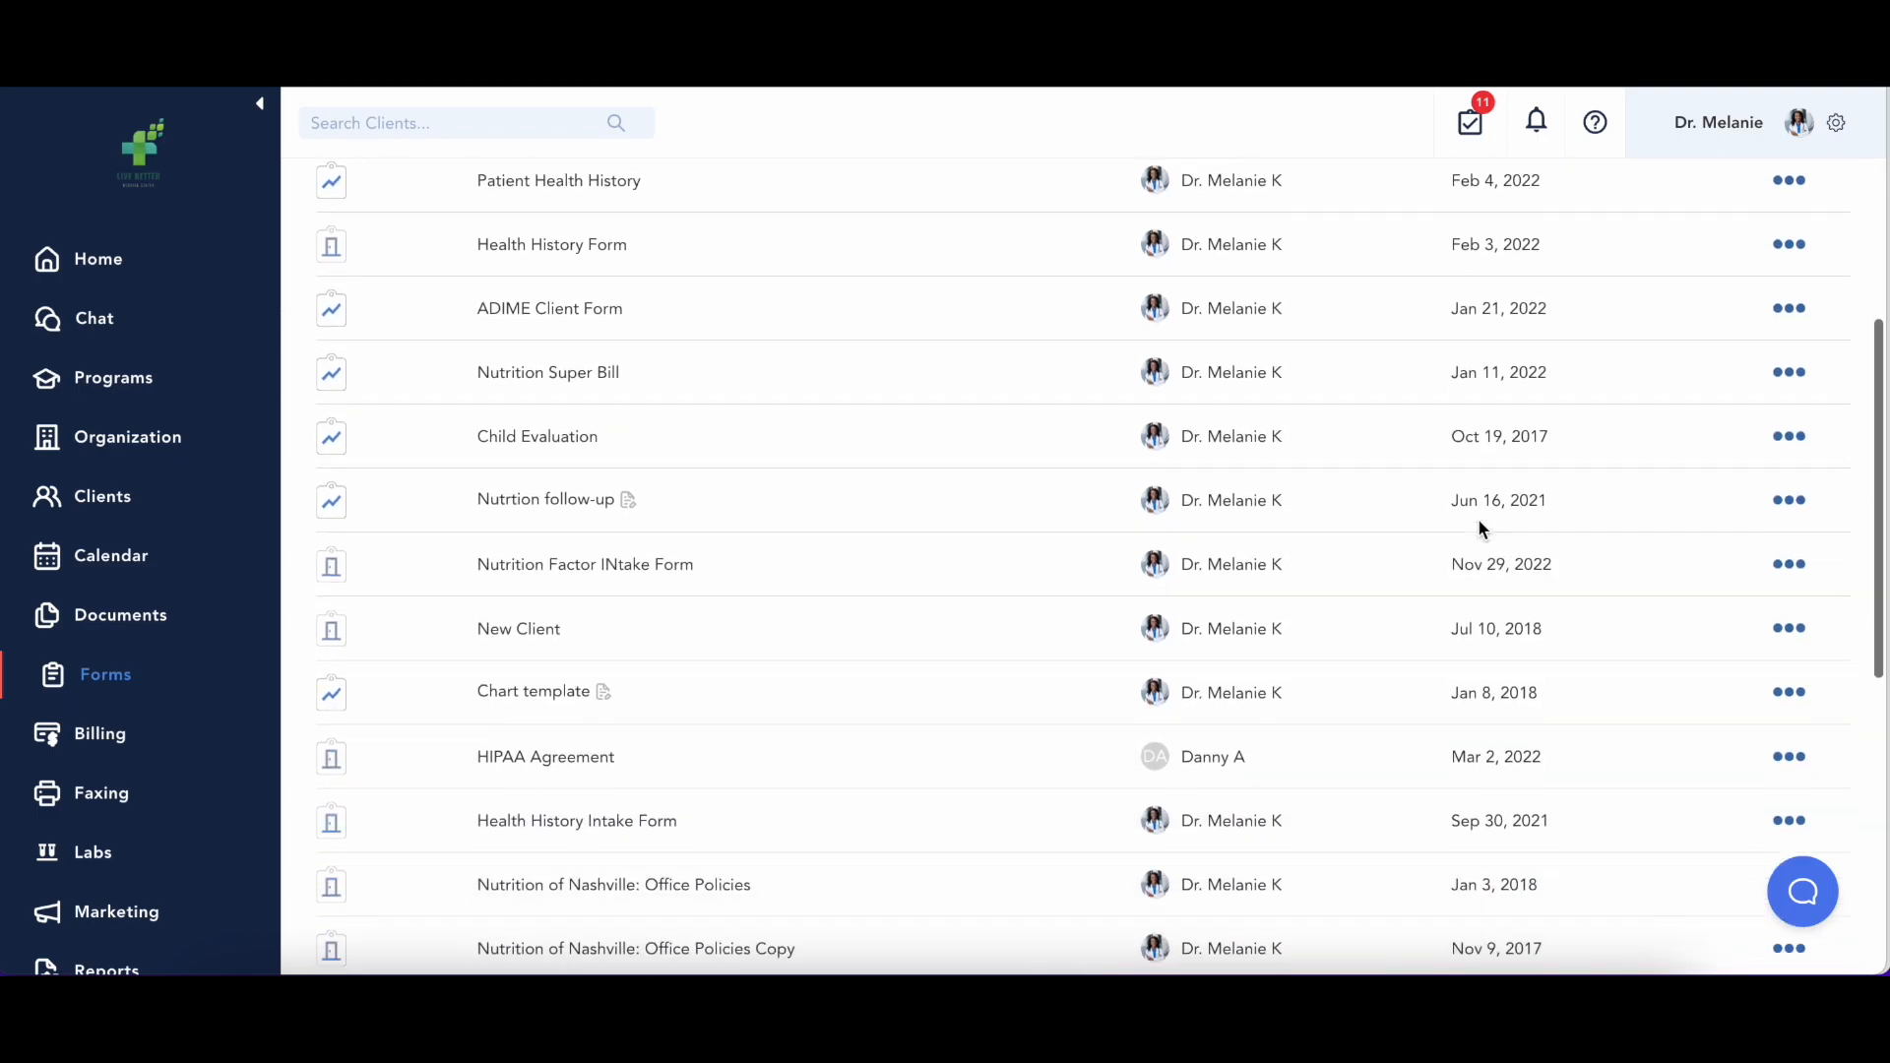
scroll(1479, 520, "up", 2)
scroll(1478, 519, "up", 3)
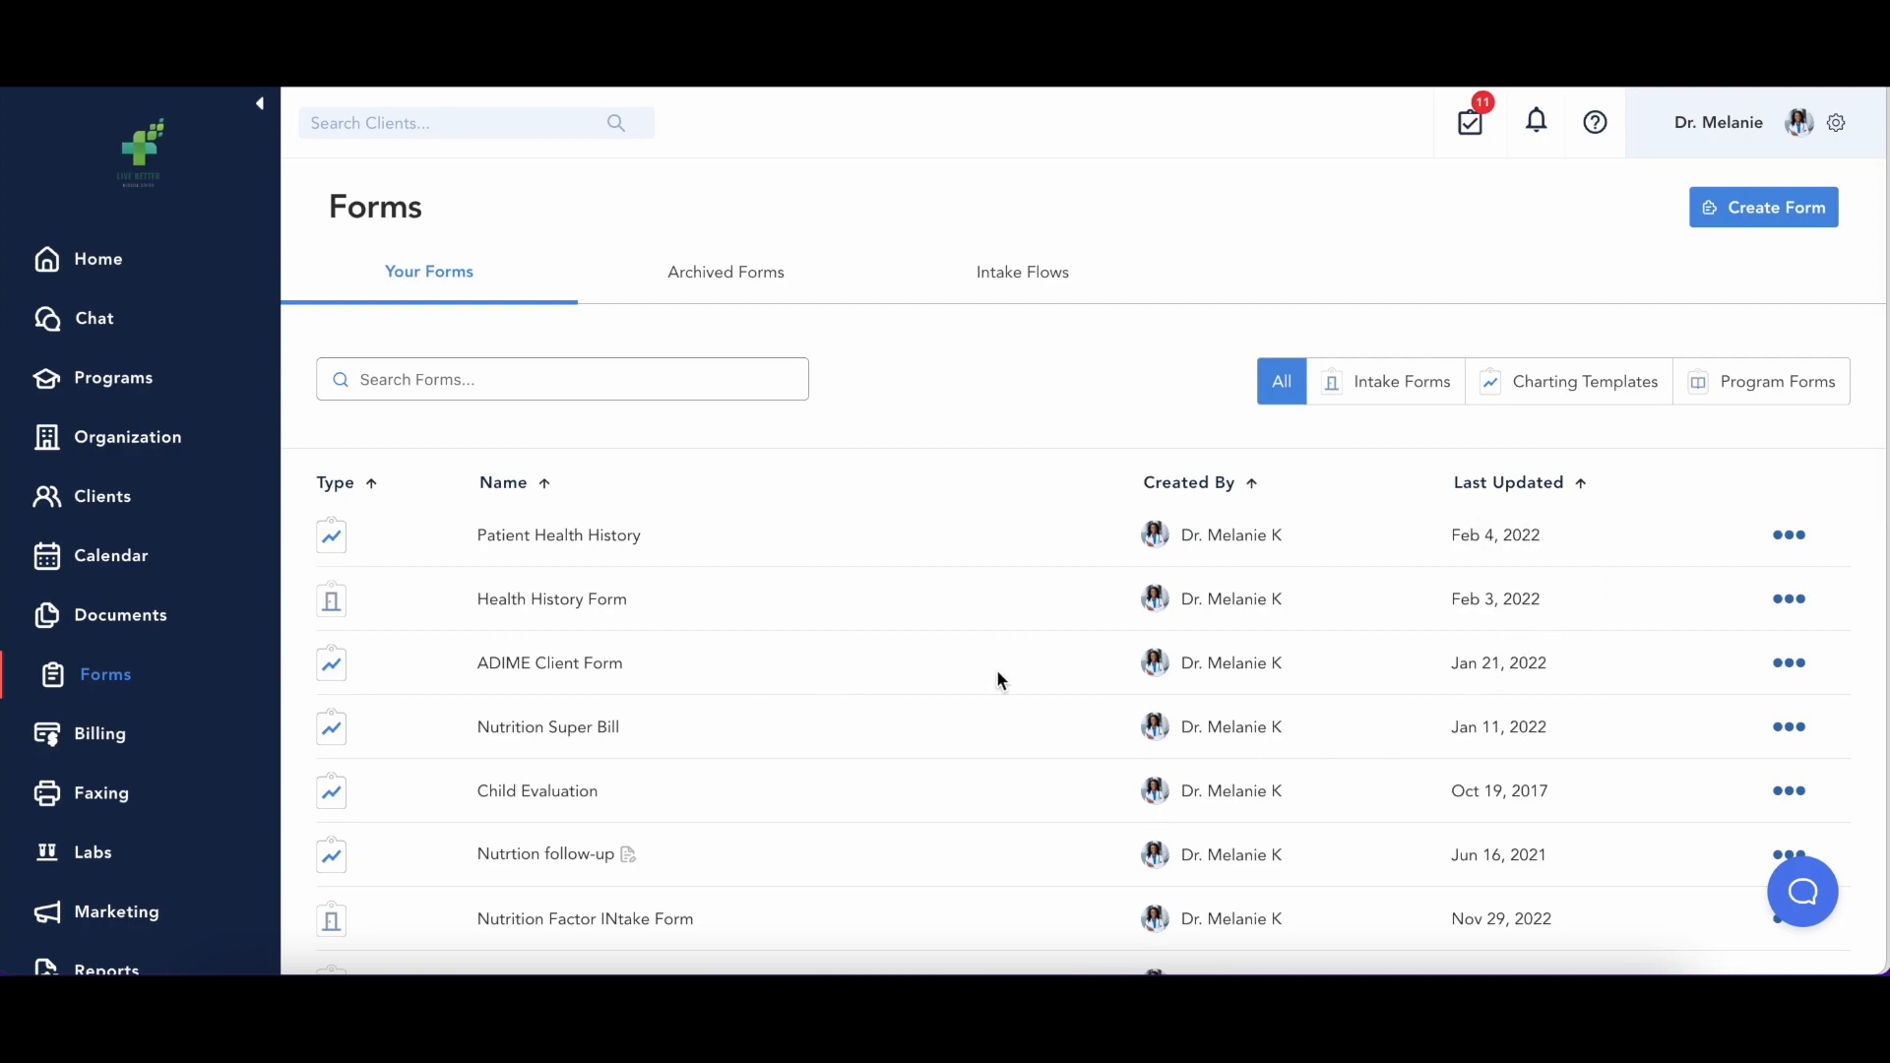
scroll(997, 672, "down", 1)
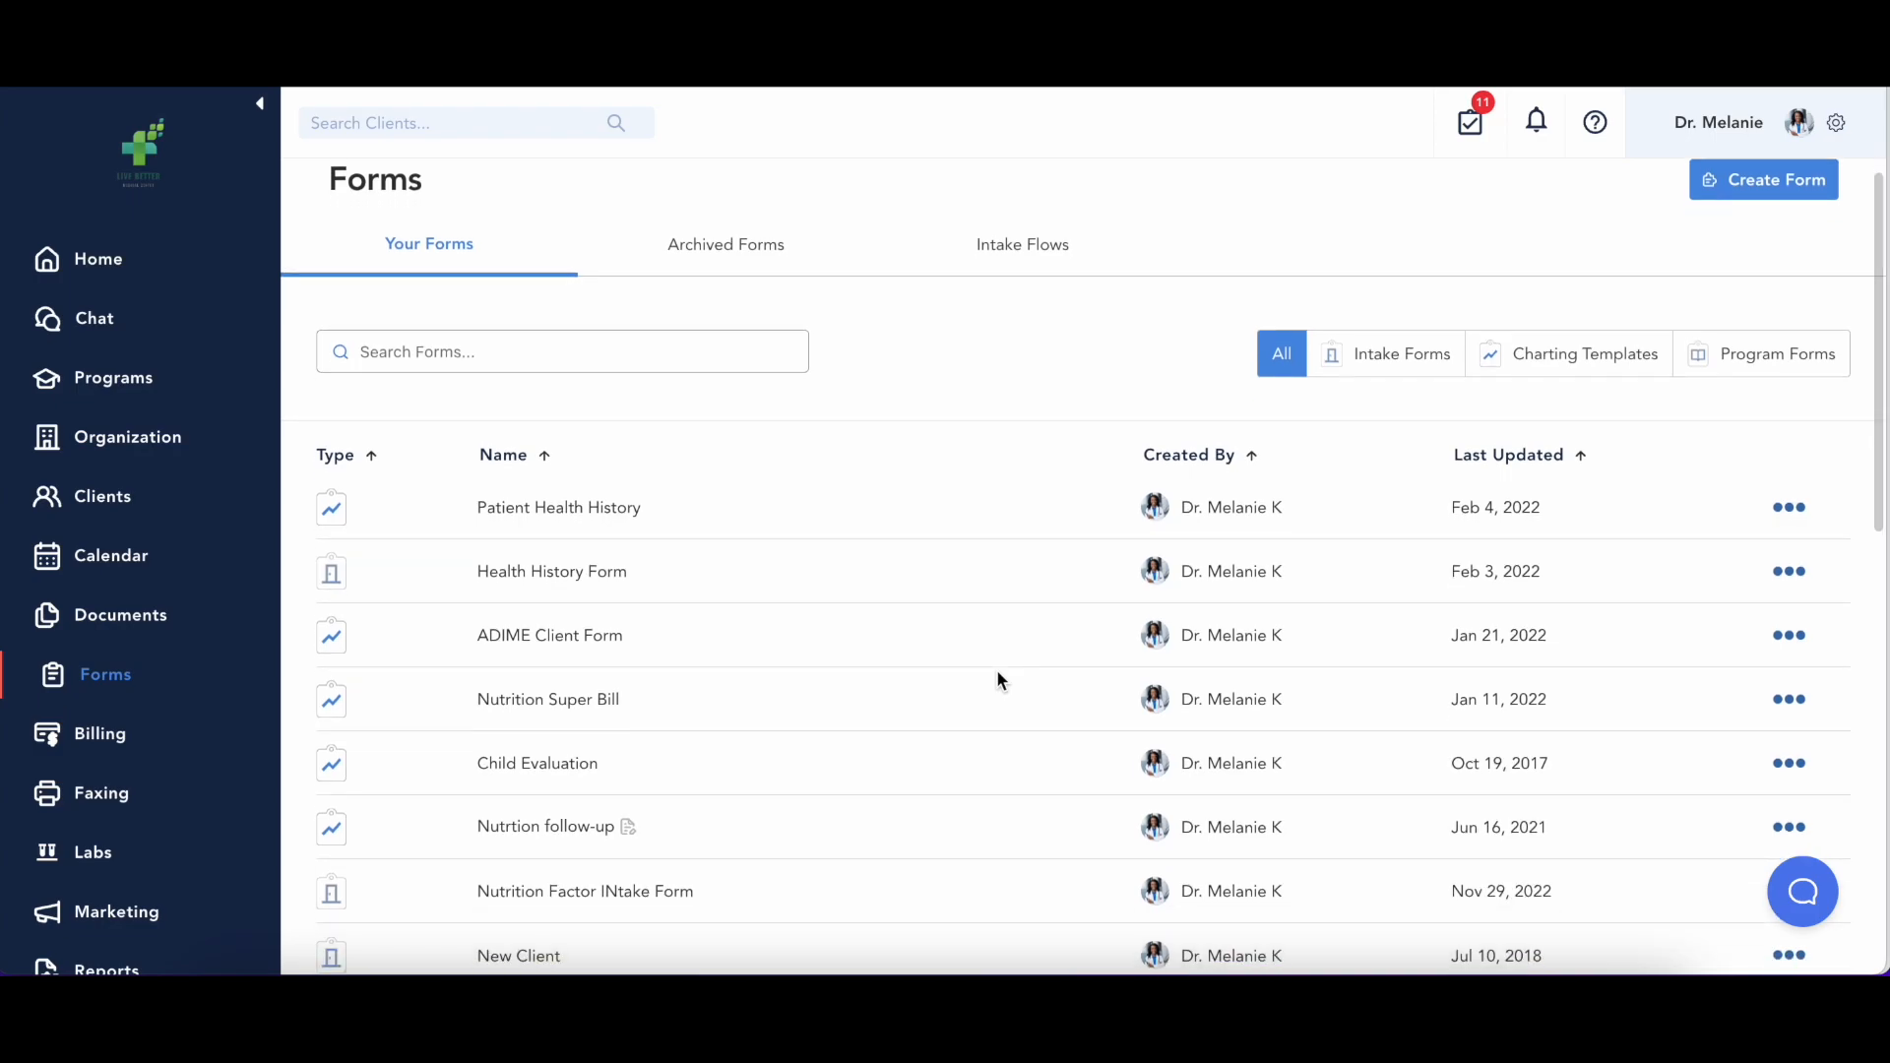
left_click(482, 351)
type("hea")
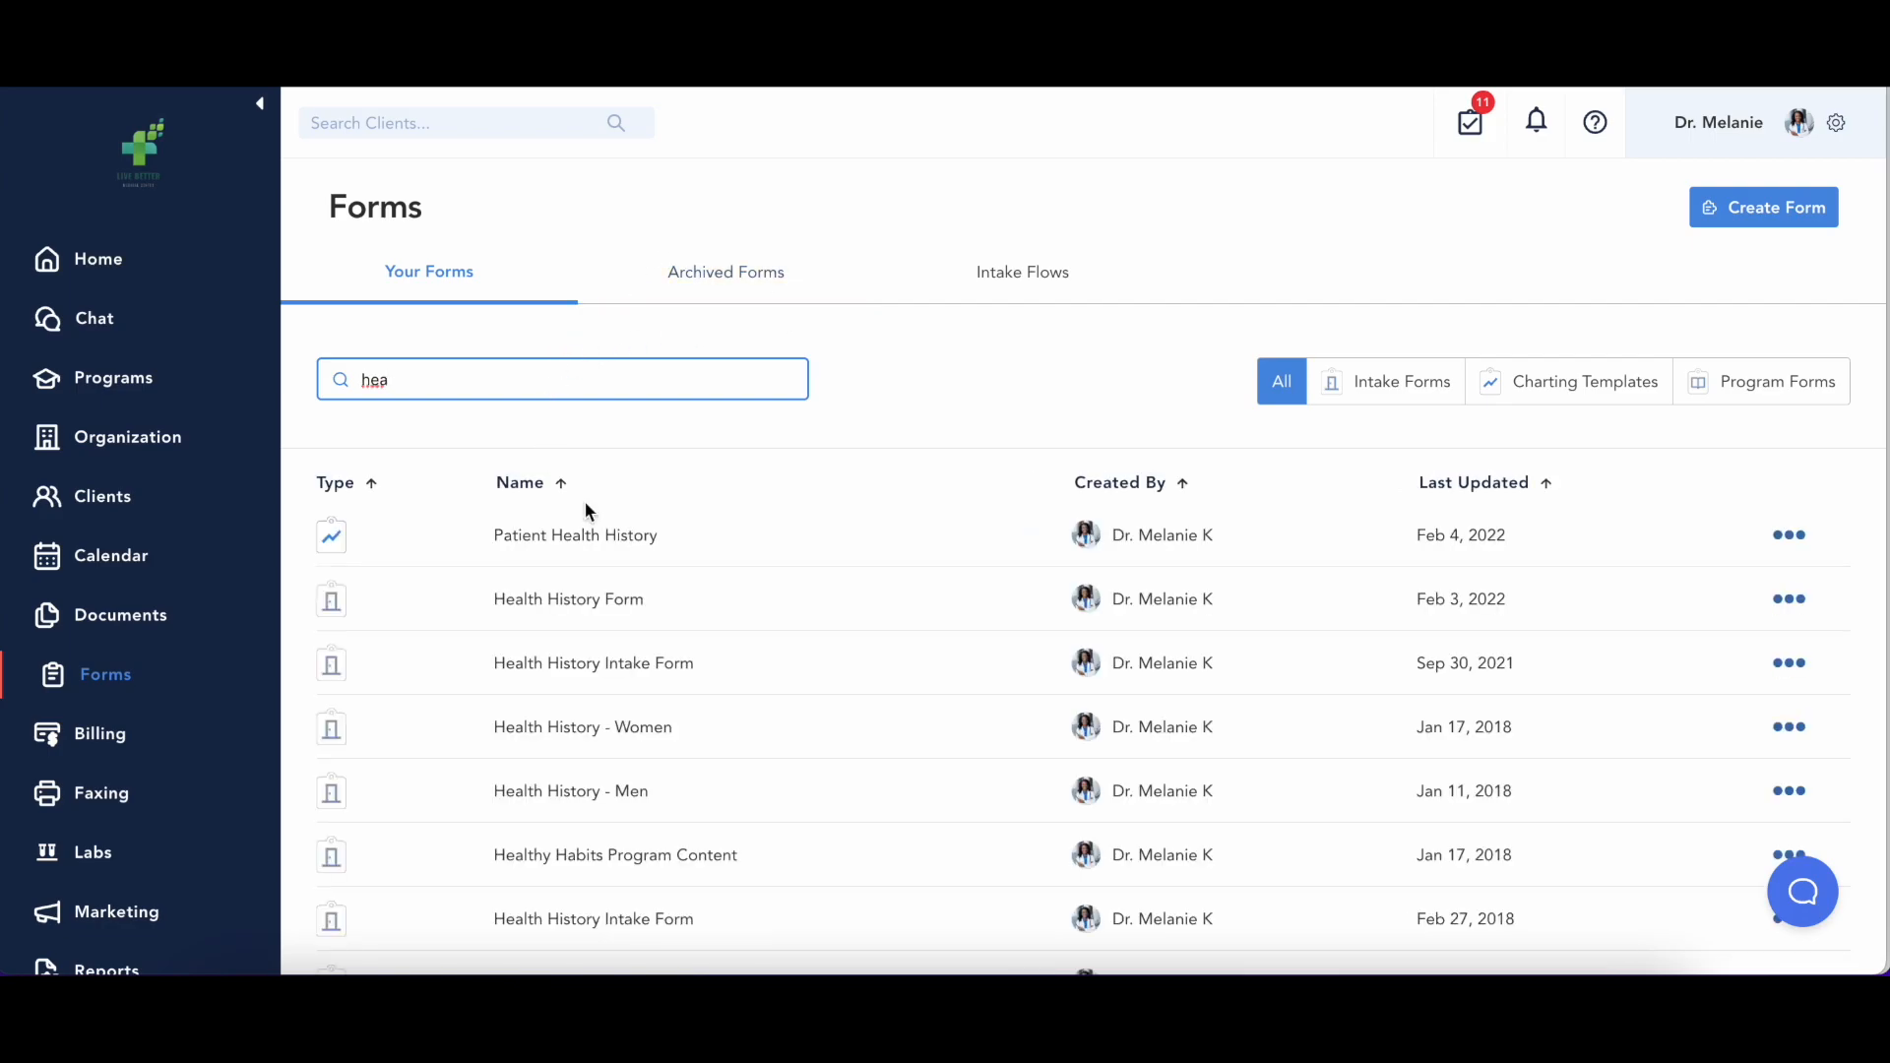
type("lthi")
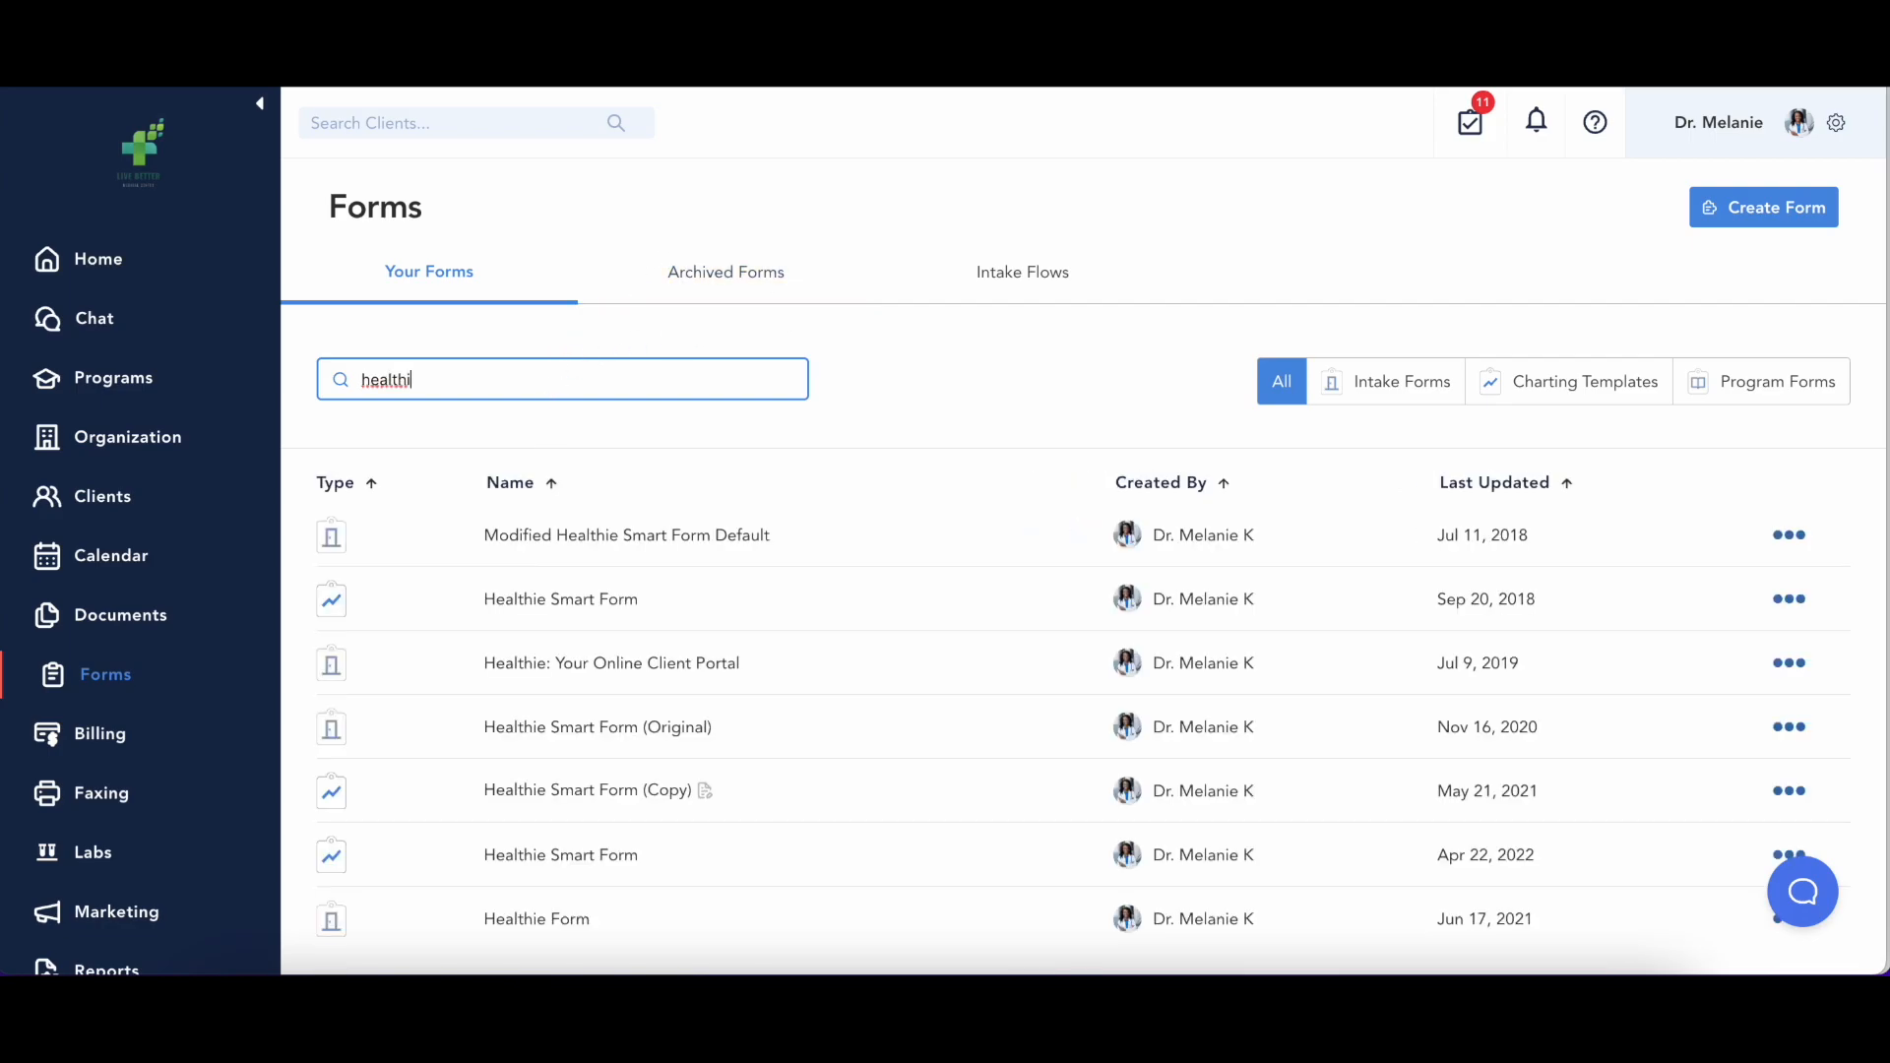
type("e")
- View the Healthie Smart Form last updated Sep 20, 2018, read through its questions, and return to the forms list
left_click(1789, 598)
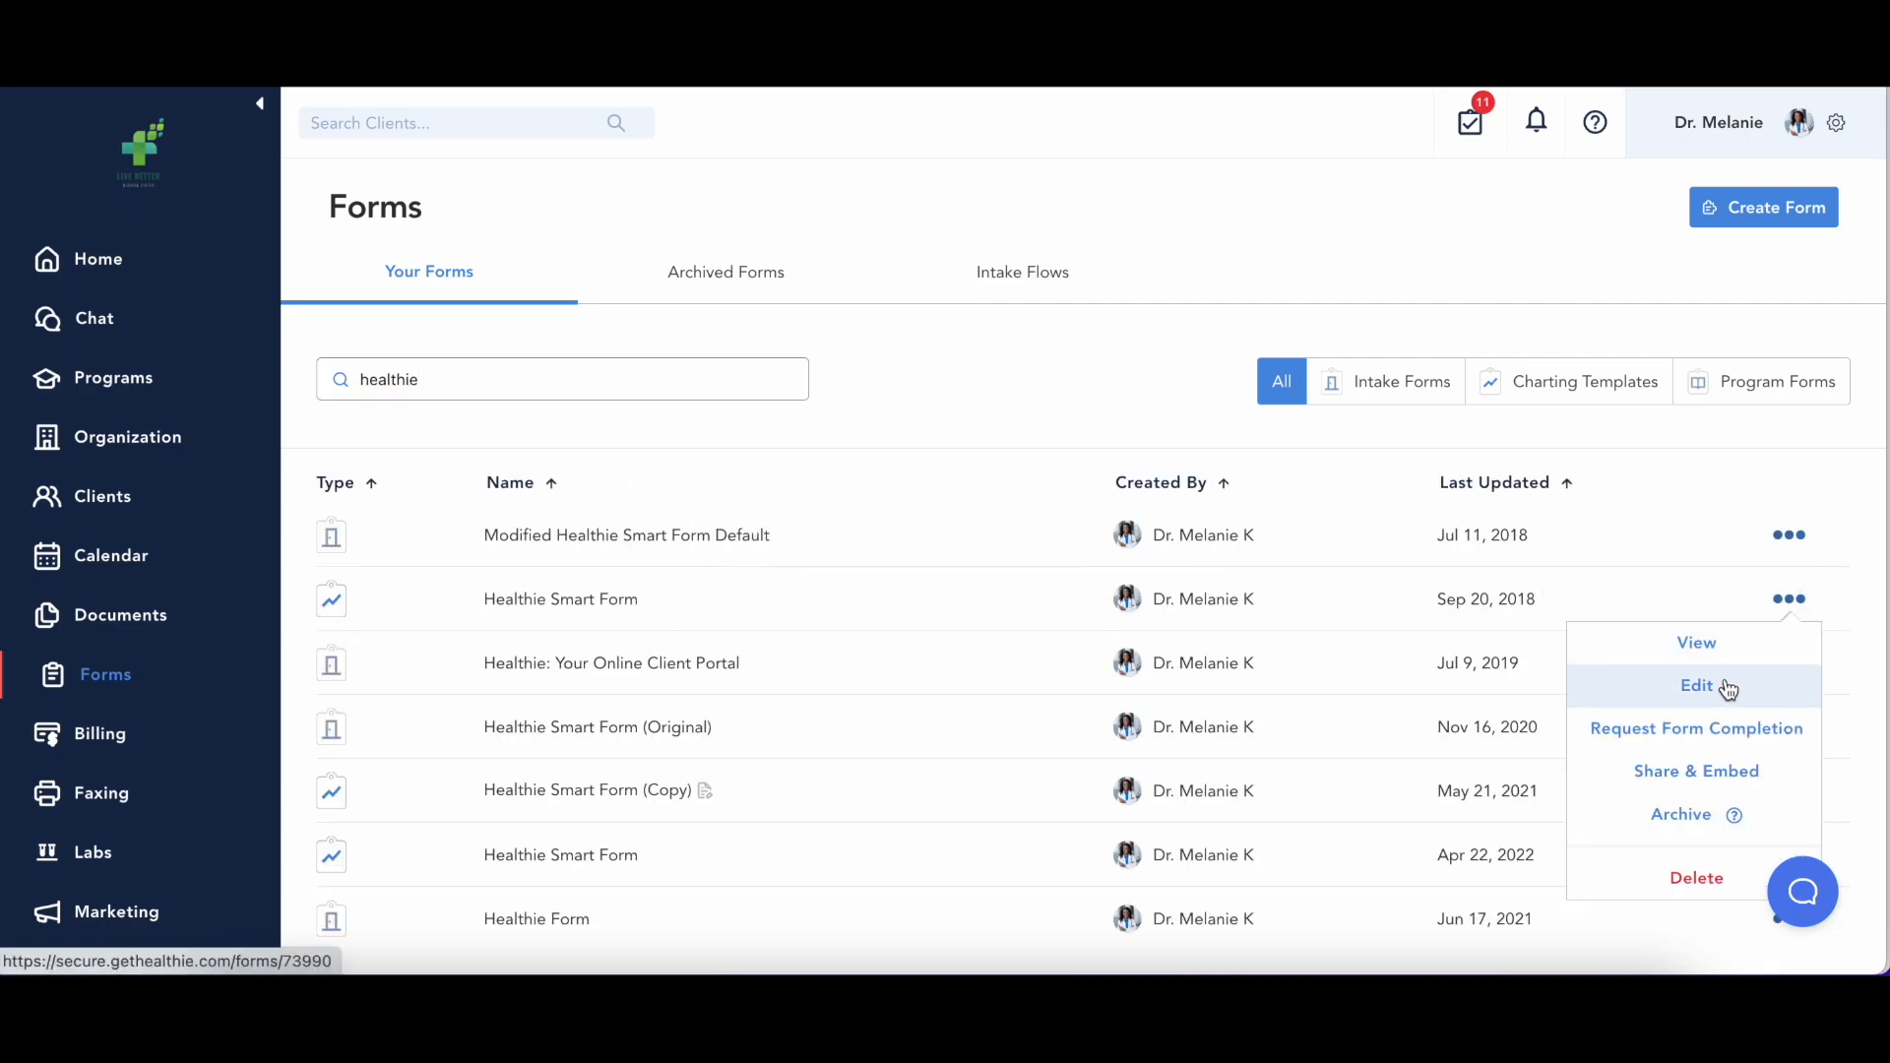
left_click(1723, 653)
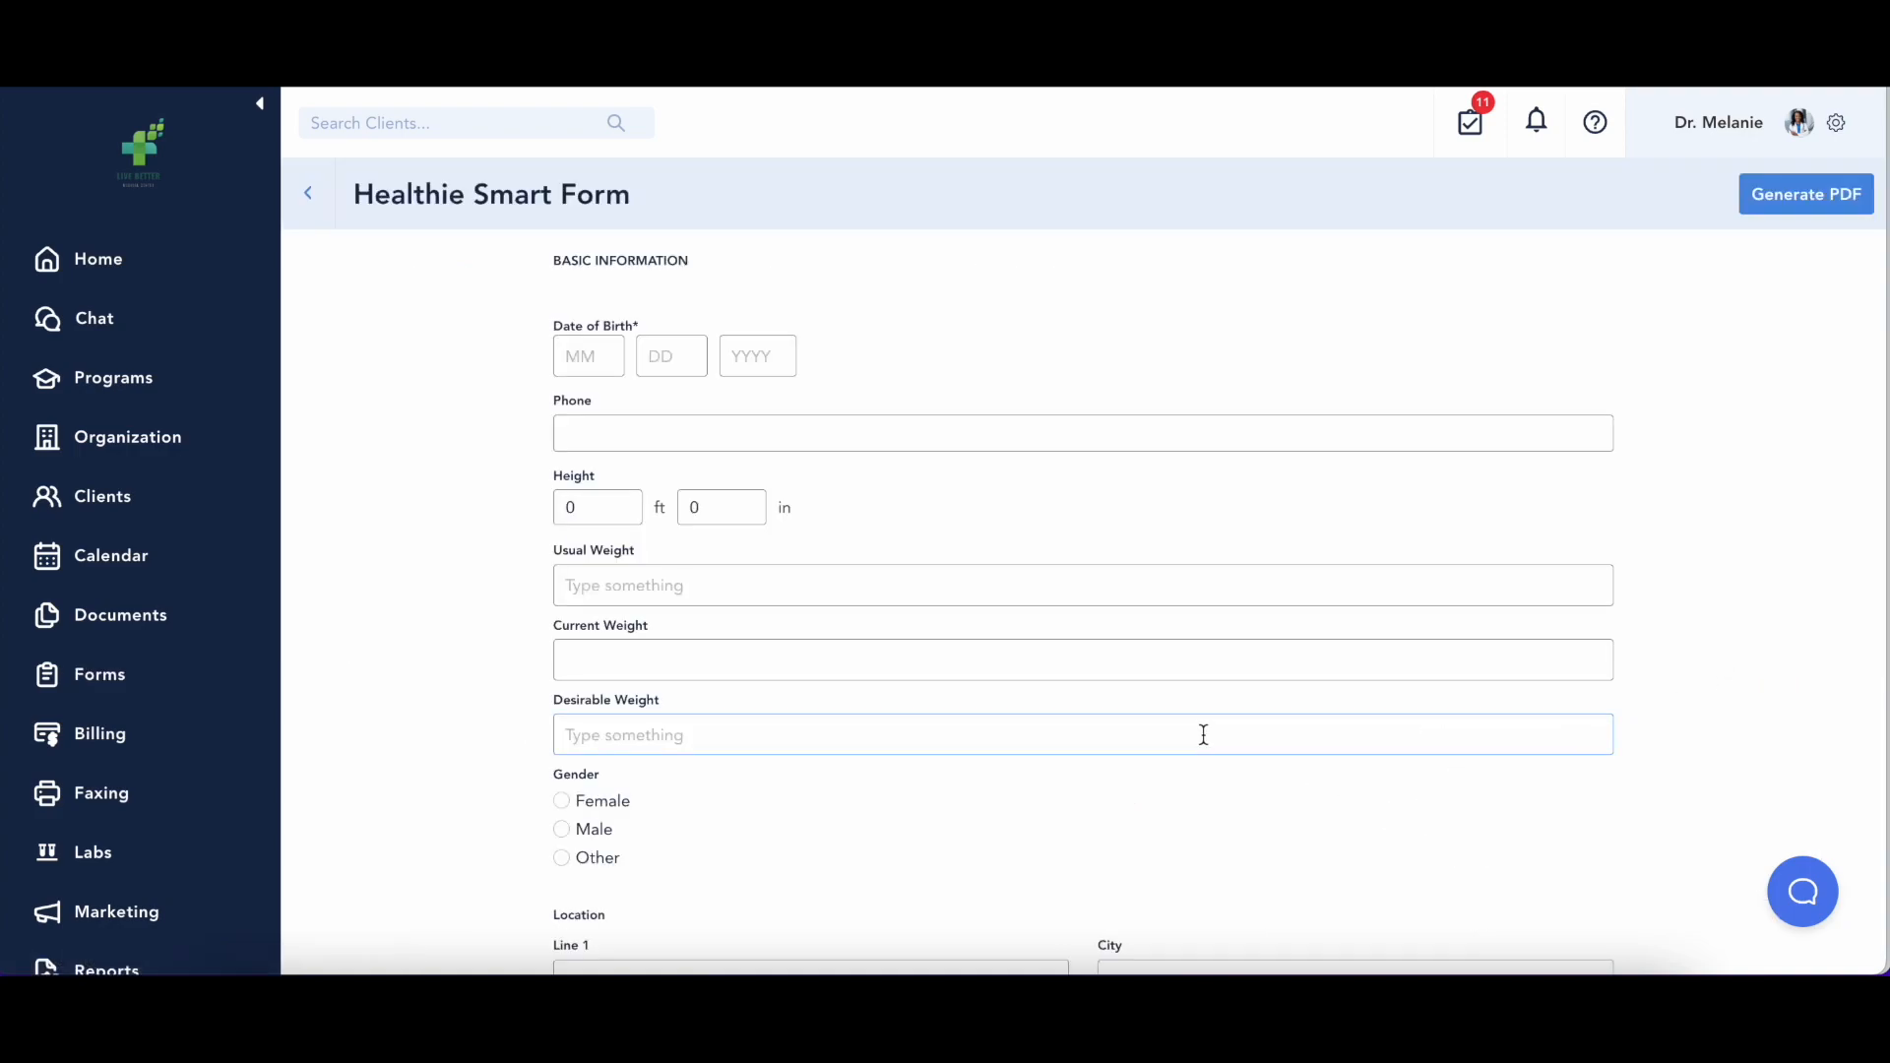
scroll(1203, 734, "down", 5)
scroll(1203, 736, "down", 5)
scroll(1203, 734, "down", 5)
scroll(1203, 735, "down", 5)
scroll(1203, 736, "up", 13)
scroll(1207, 744, "up", 6)
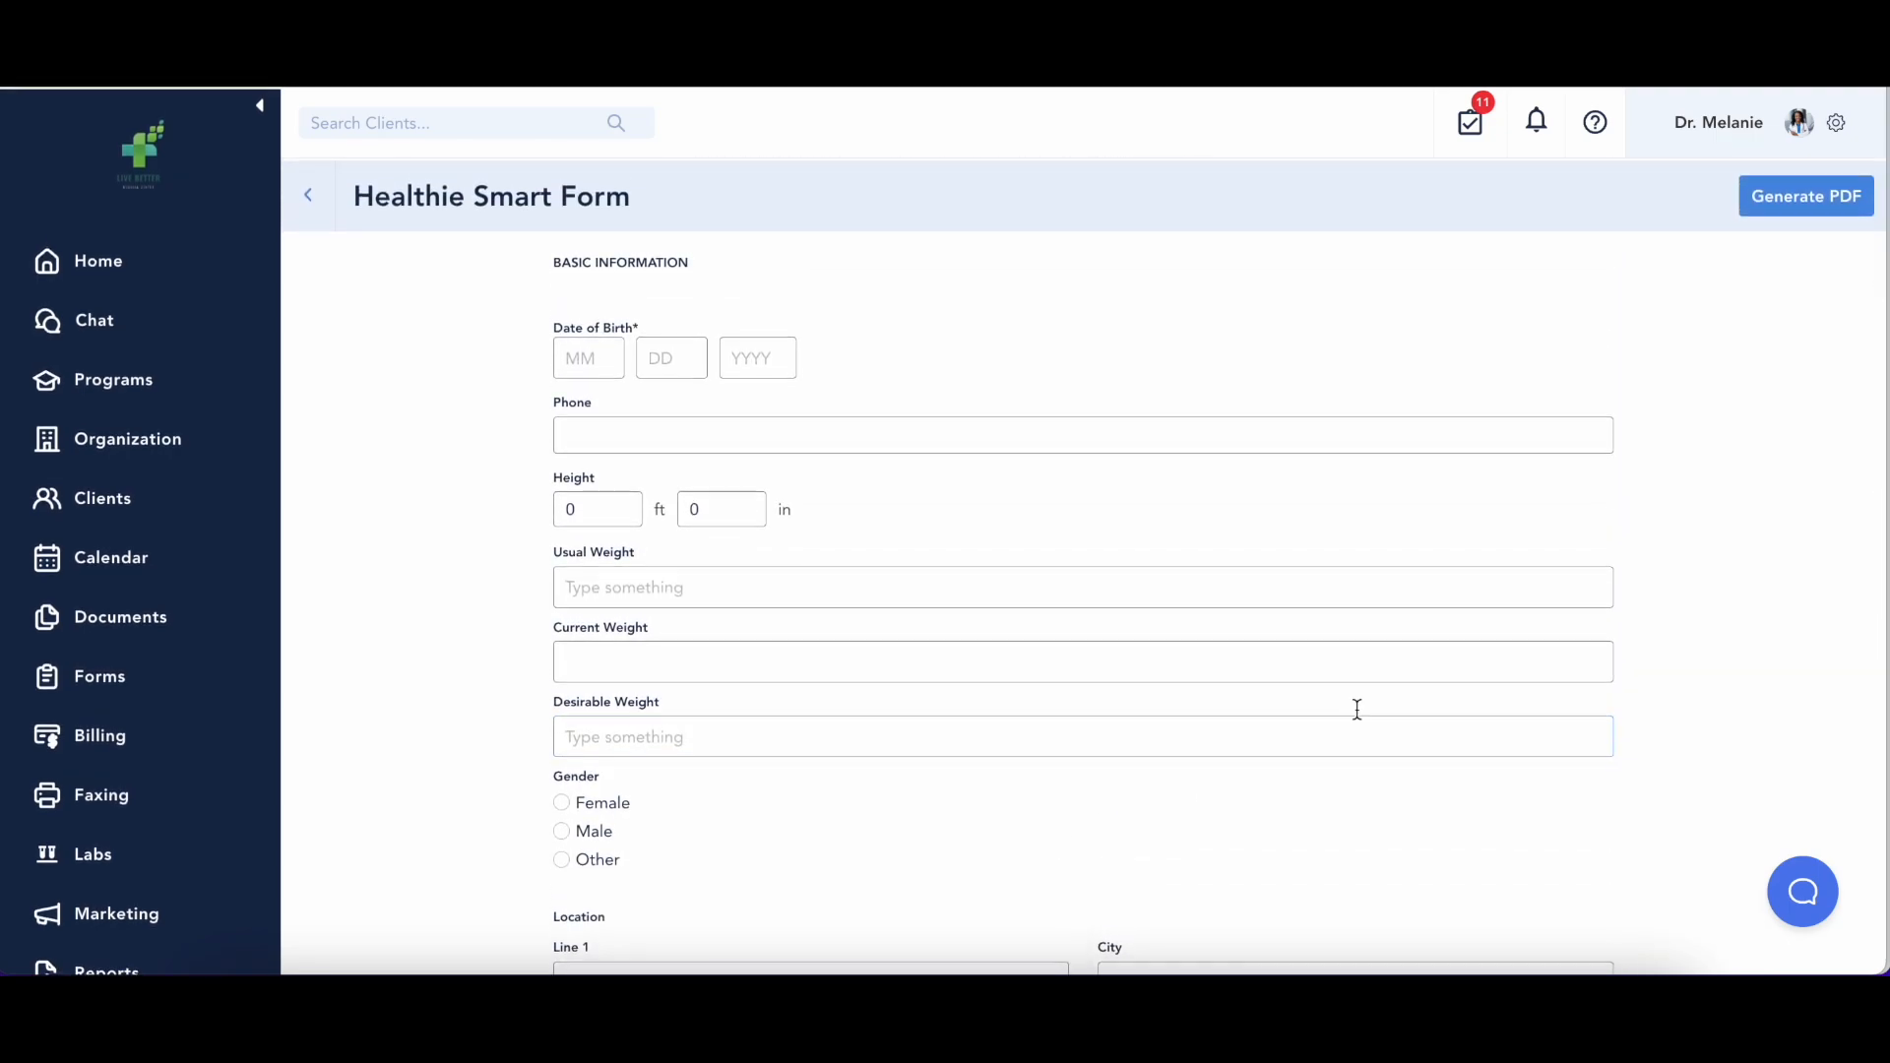
left_click(308, 194)
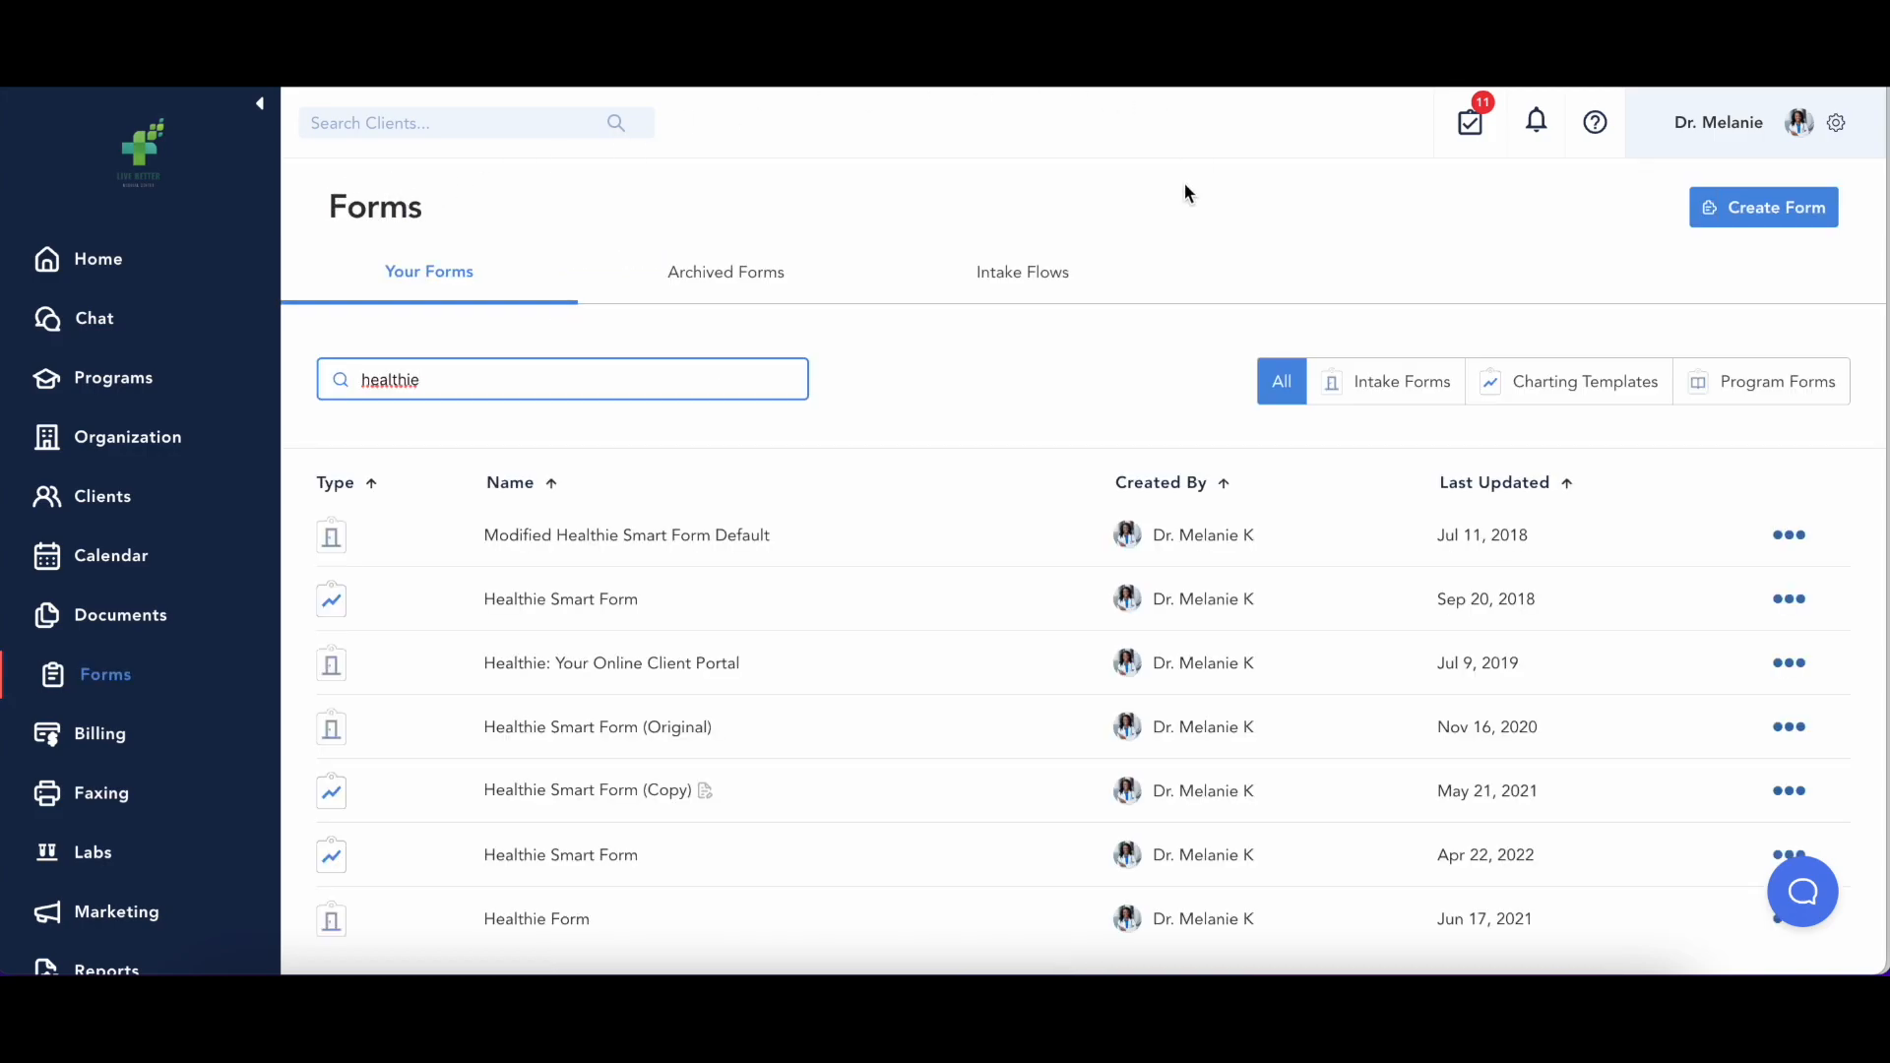
- Create a new form named "Sample Intake"
left_click(1781, 212)
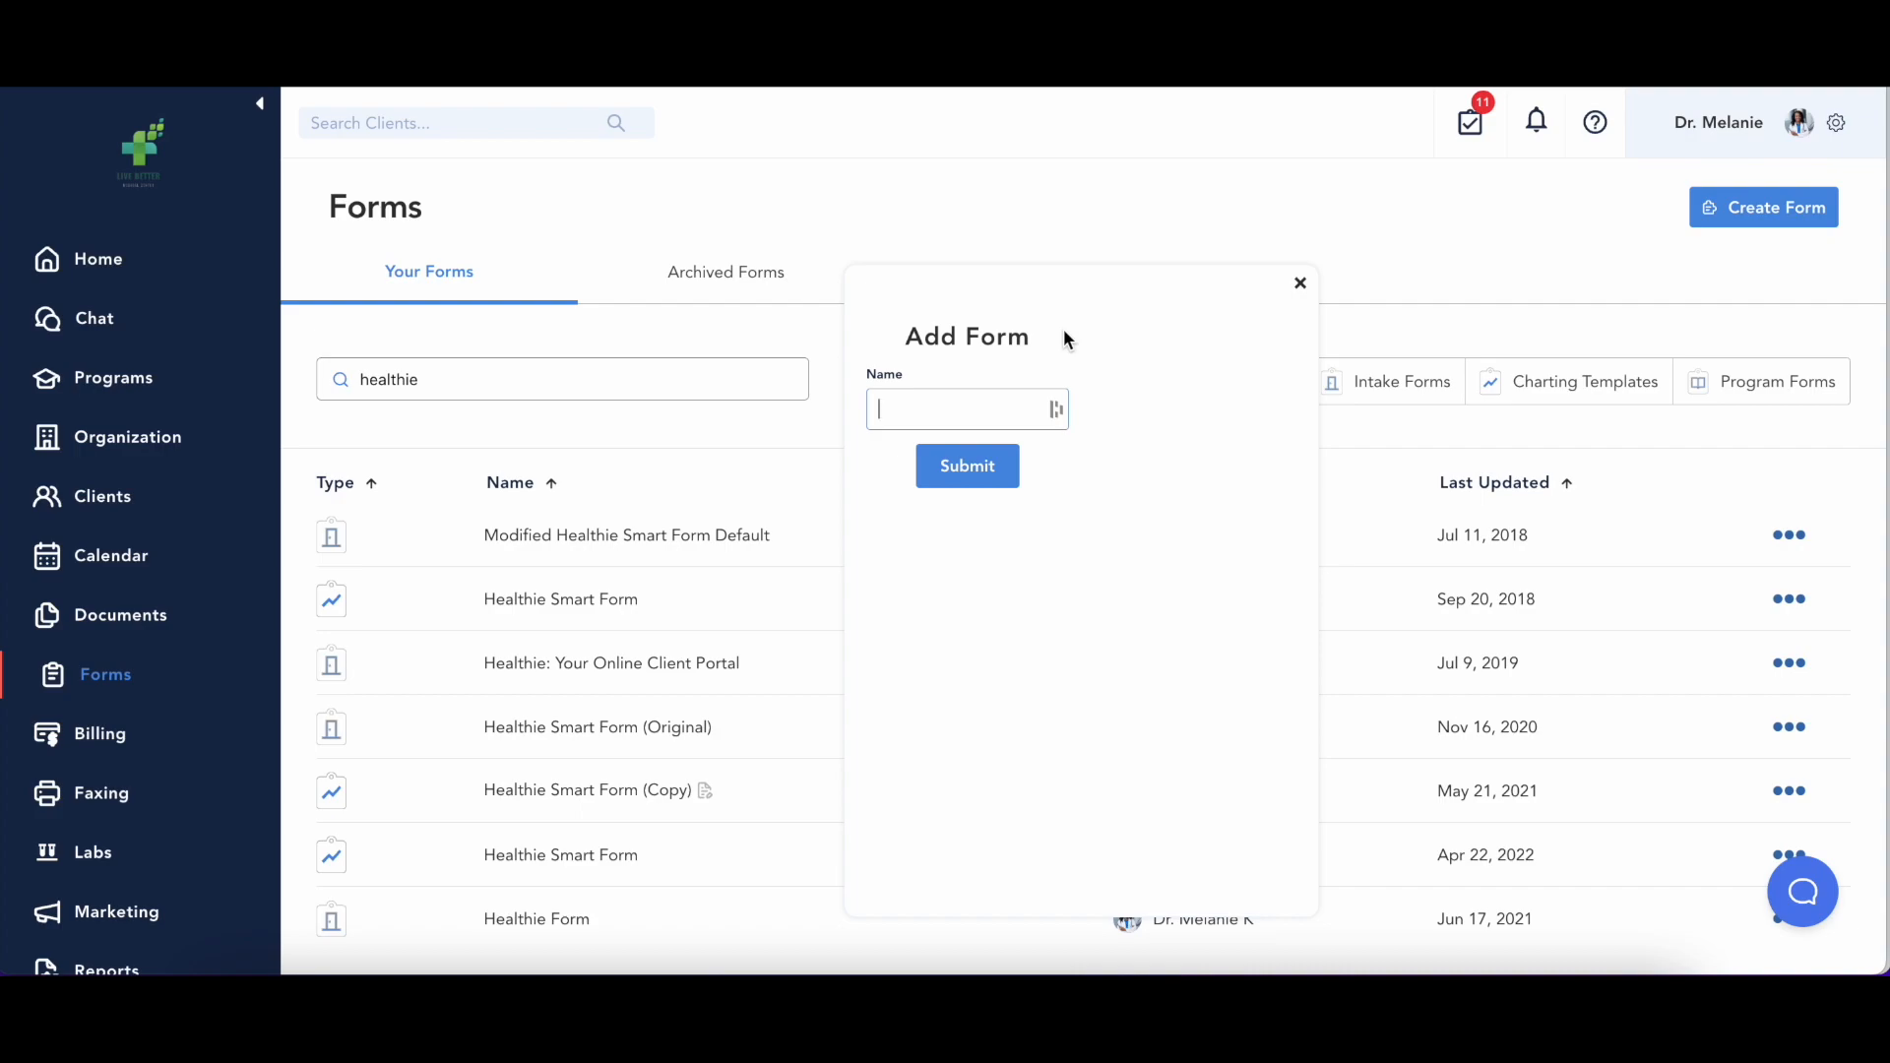
type("Samp;e Intake")
left_click(971, 478)
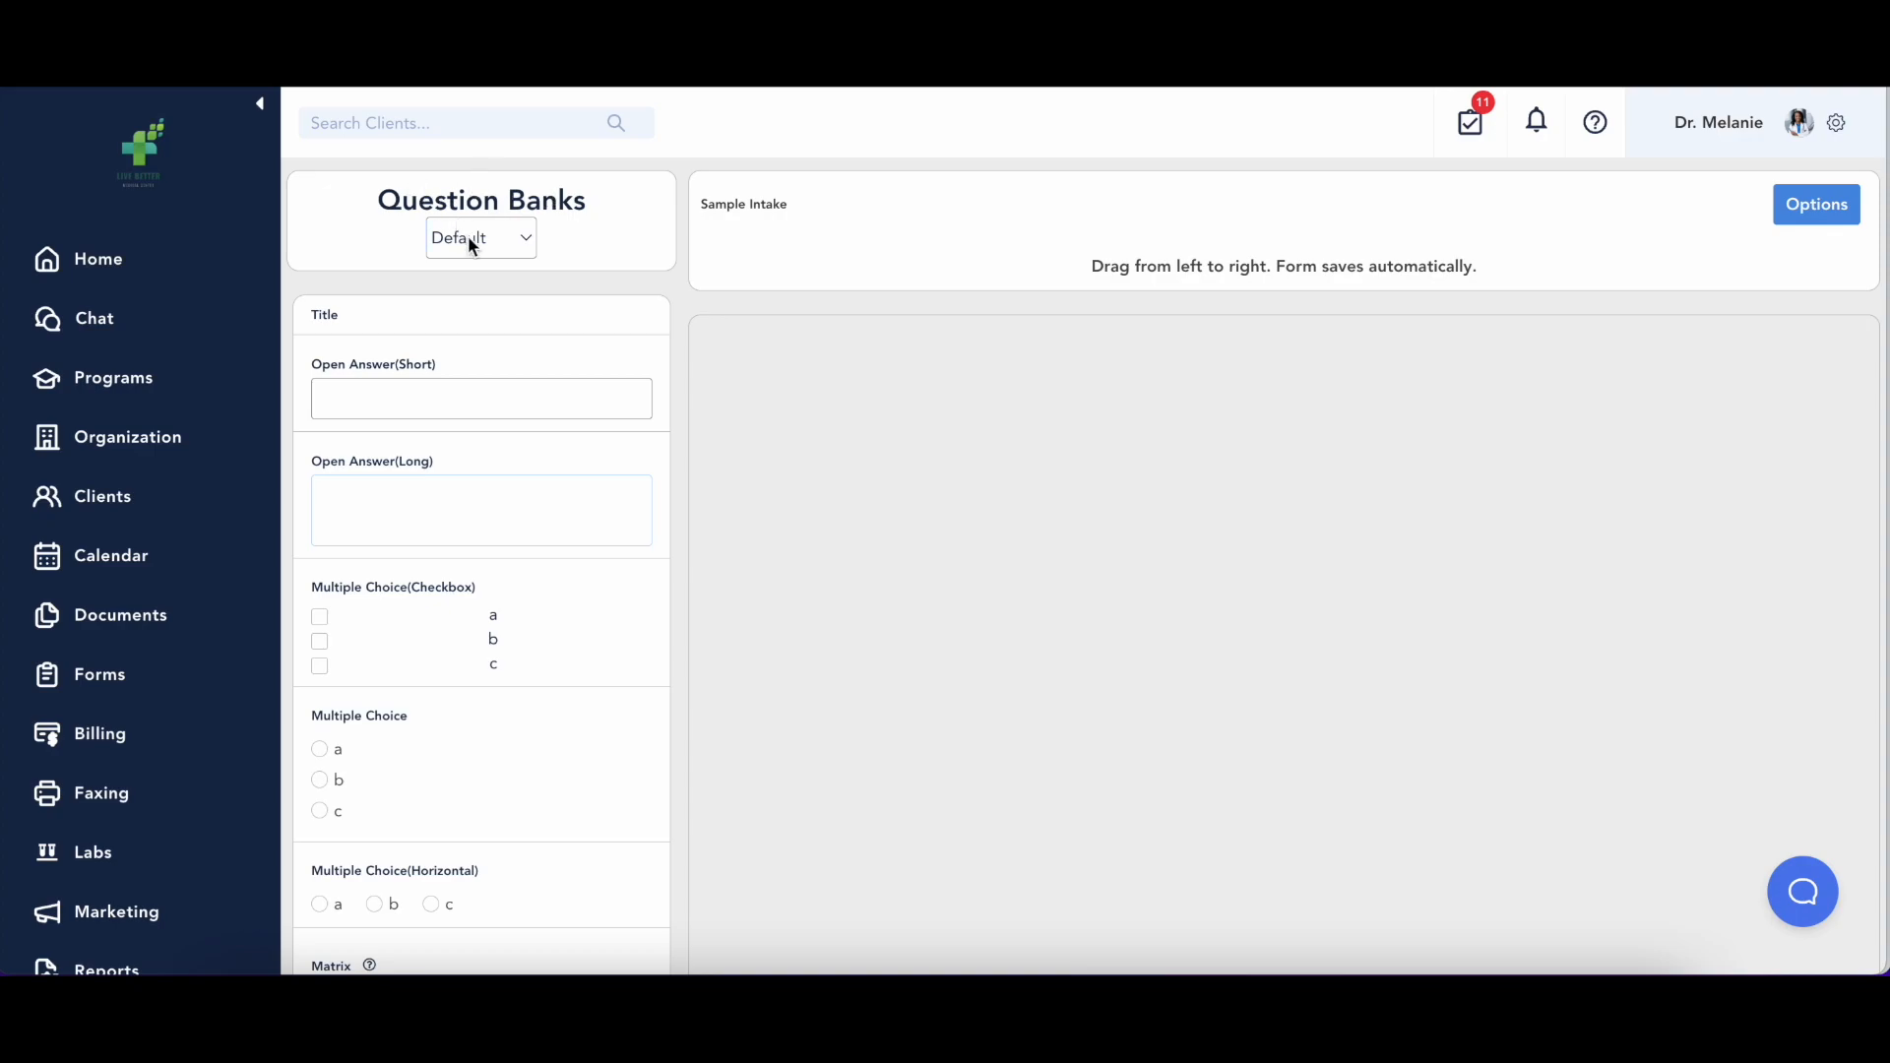
- Add a Title field and a Multiple Choice question from the Default question bank to the form
scroll(421, 715, "down", 4)
scroll(421, 715, "up", 4)
left_click_drag(418, 325, 865, 354)
left_click_drag(443, 736, 954, 651)
- View the Client Info question bank, and add a Signature field from the Agreement bank below the Multiple Choice question
left_click(492, 239)
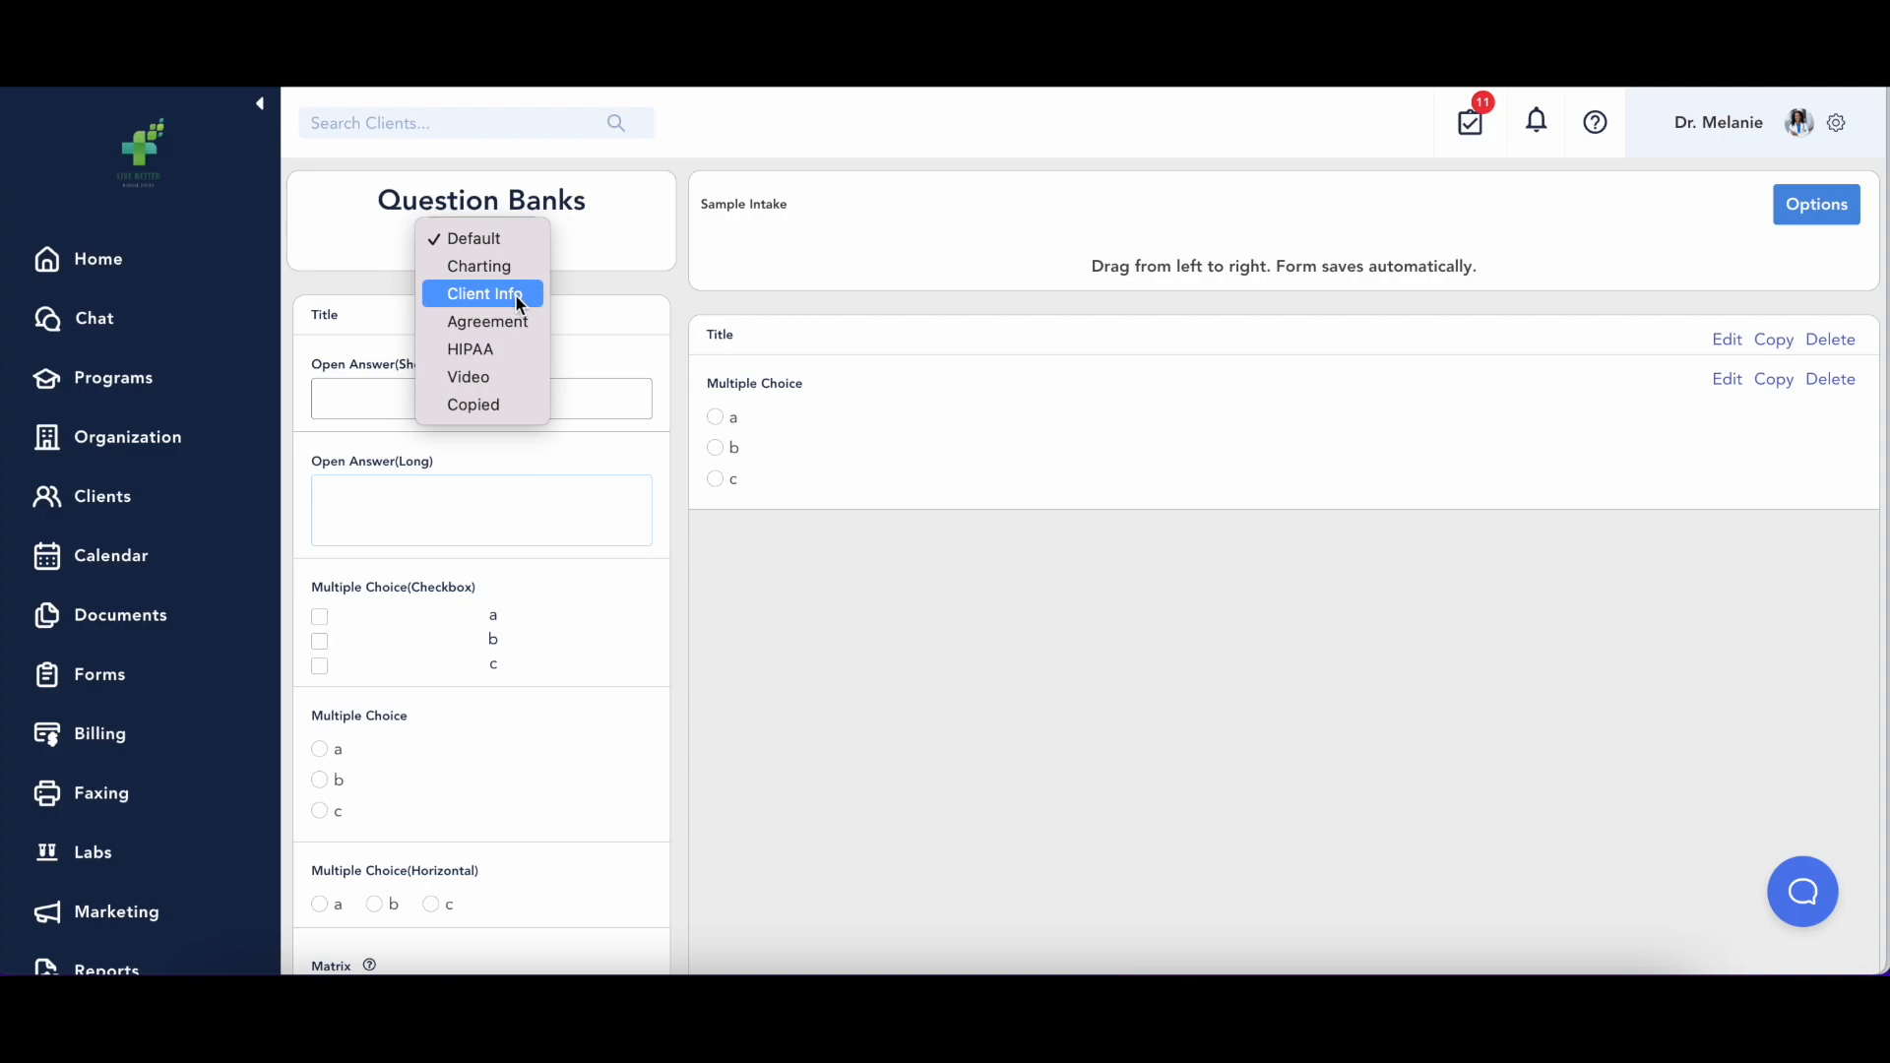
left_click(519, 295)
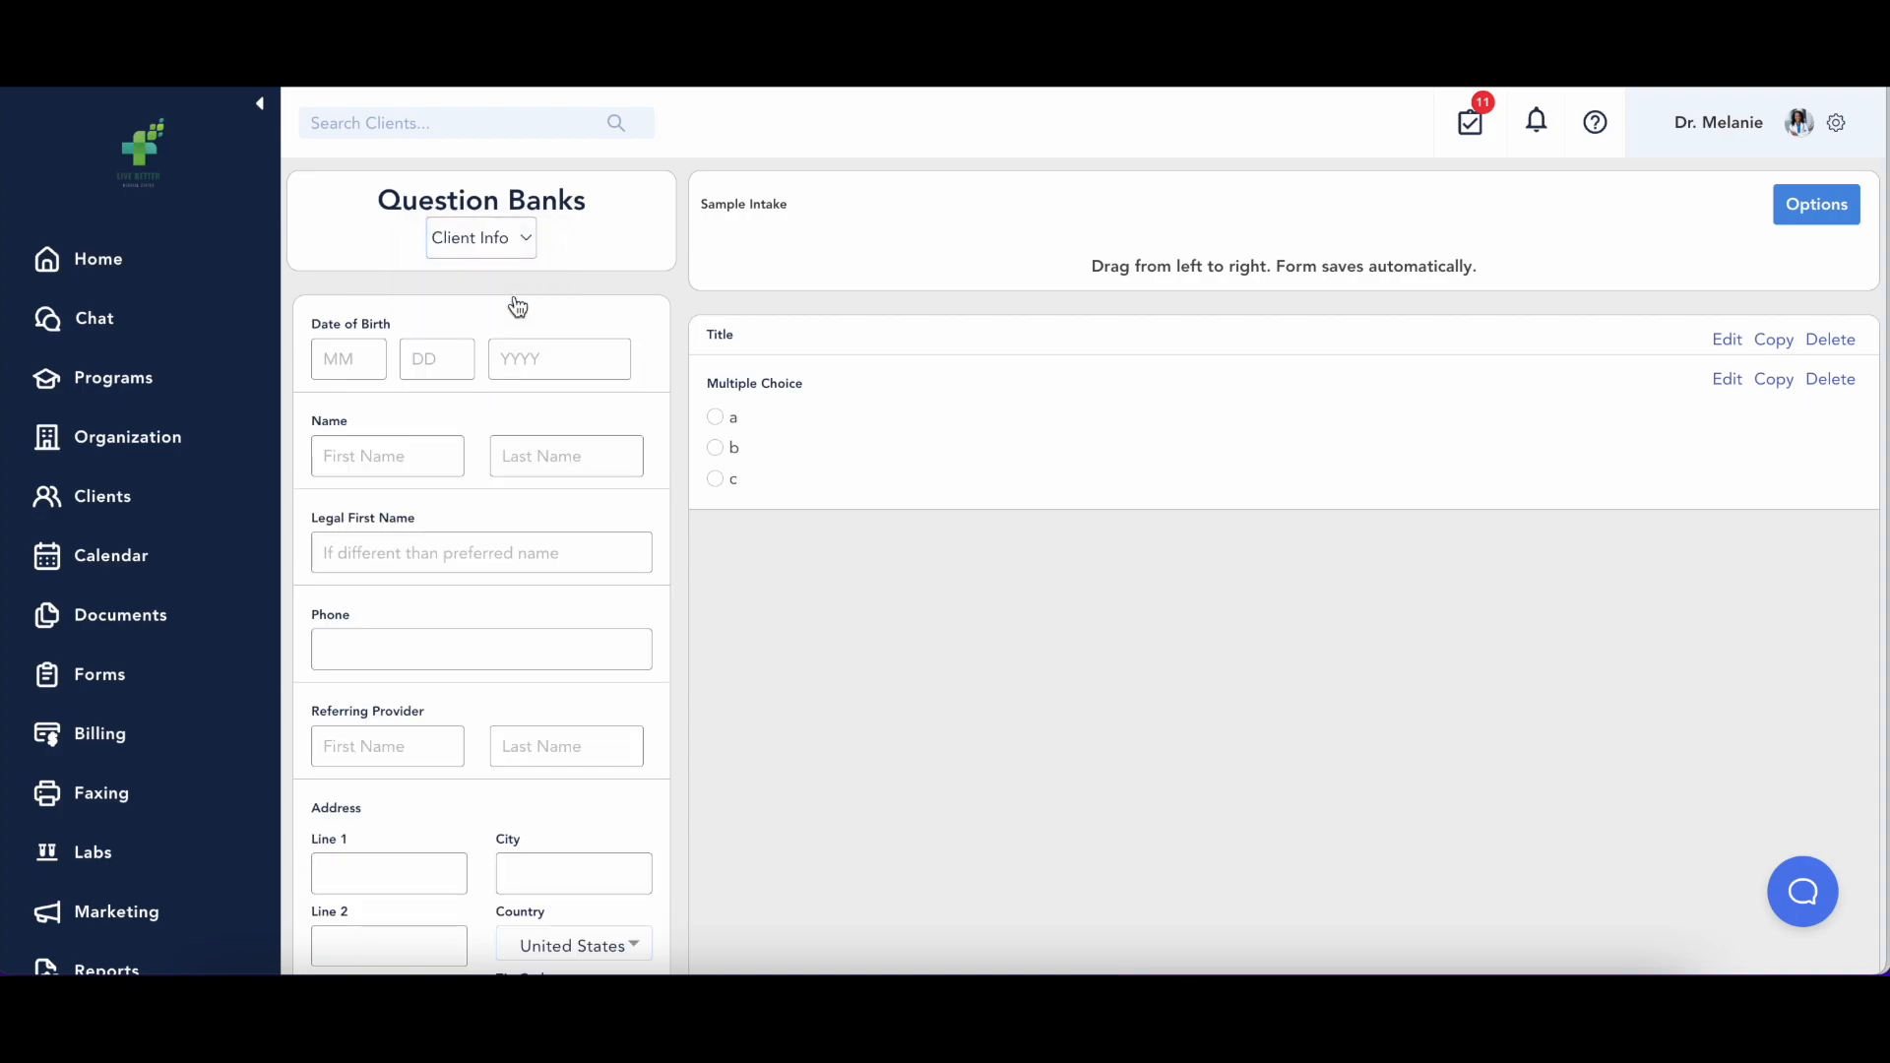
left_click(481, 236)
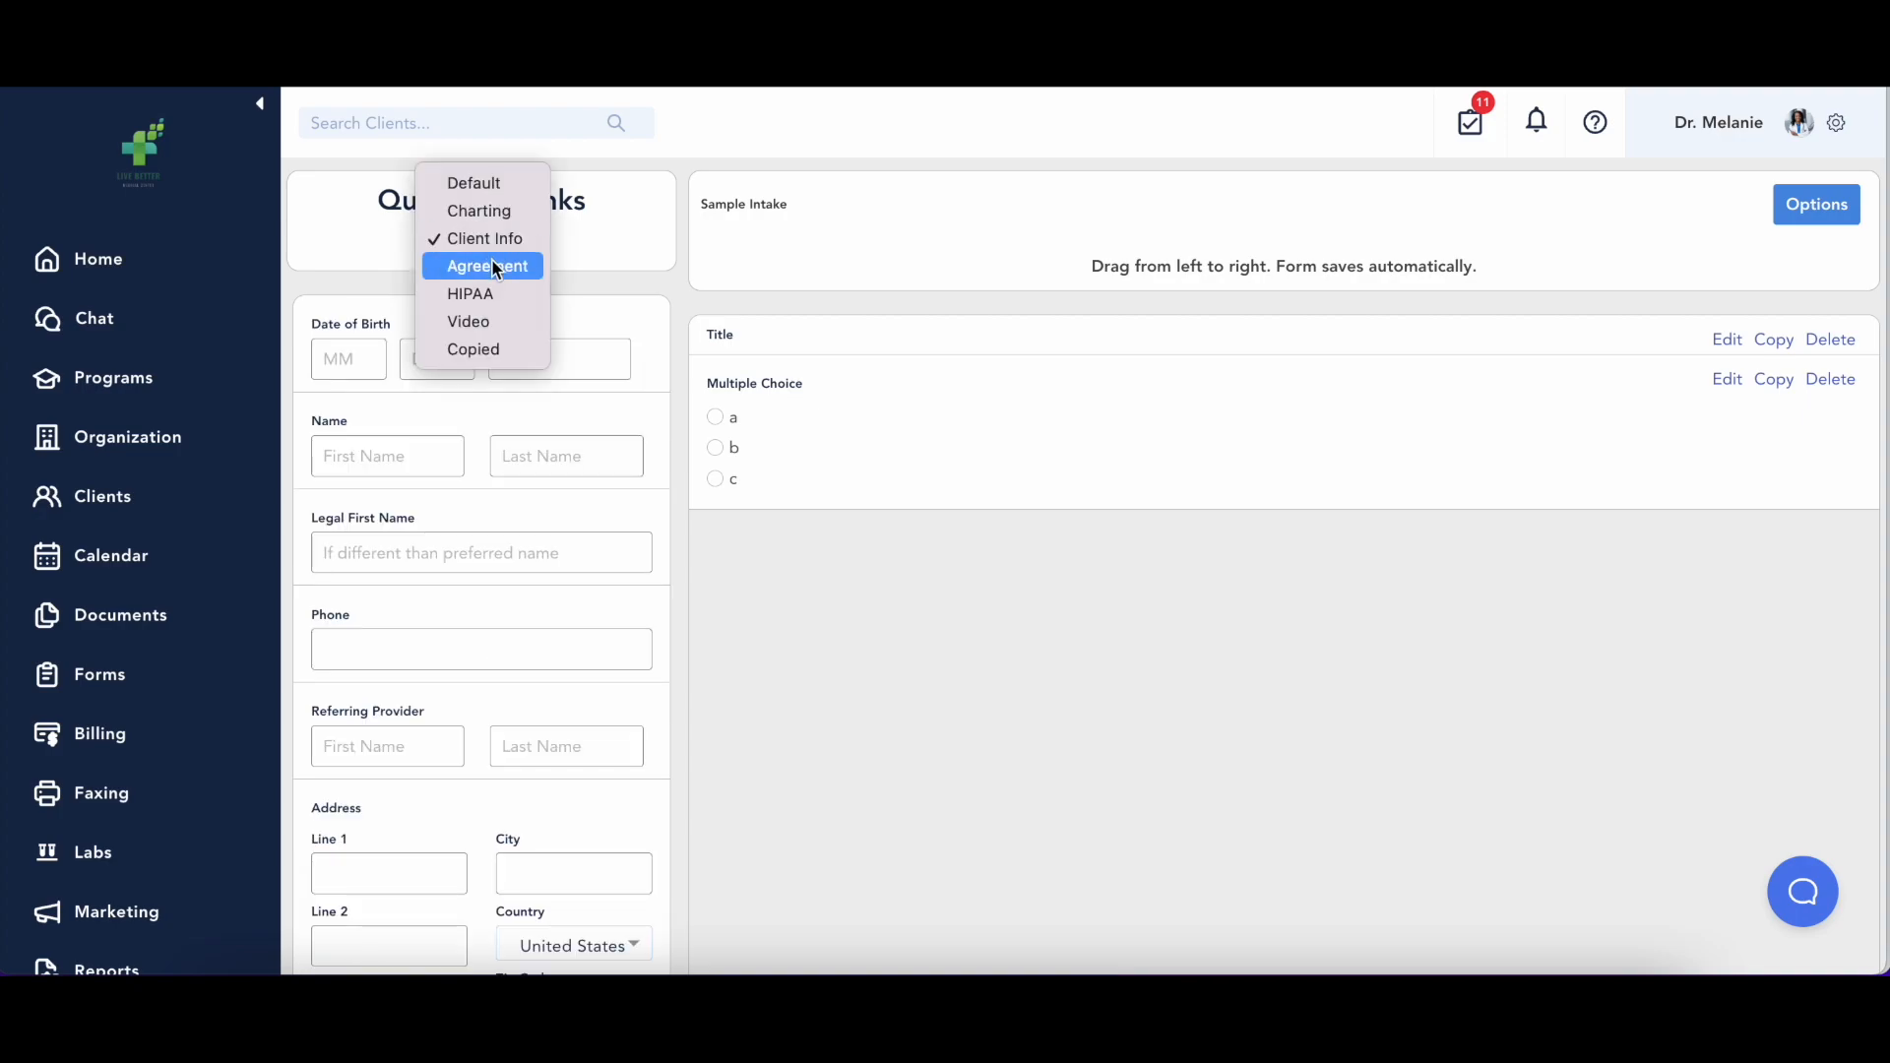
left_click(492, 264)
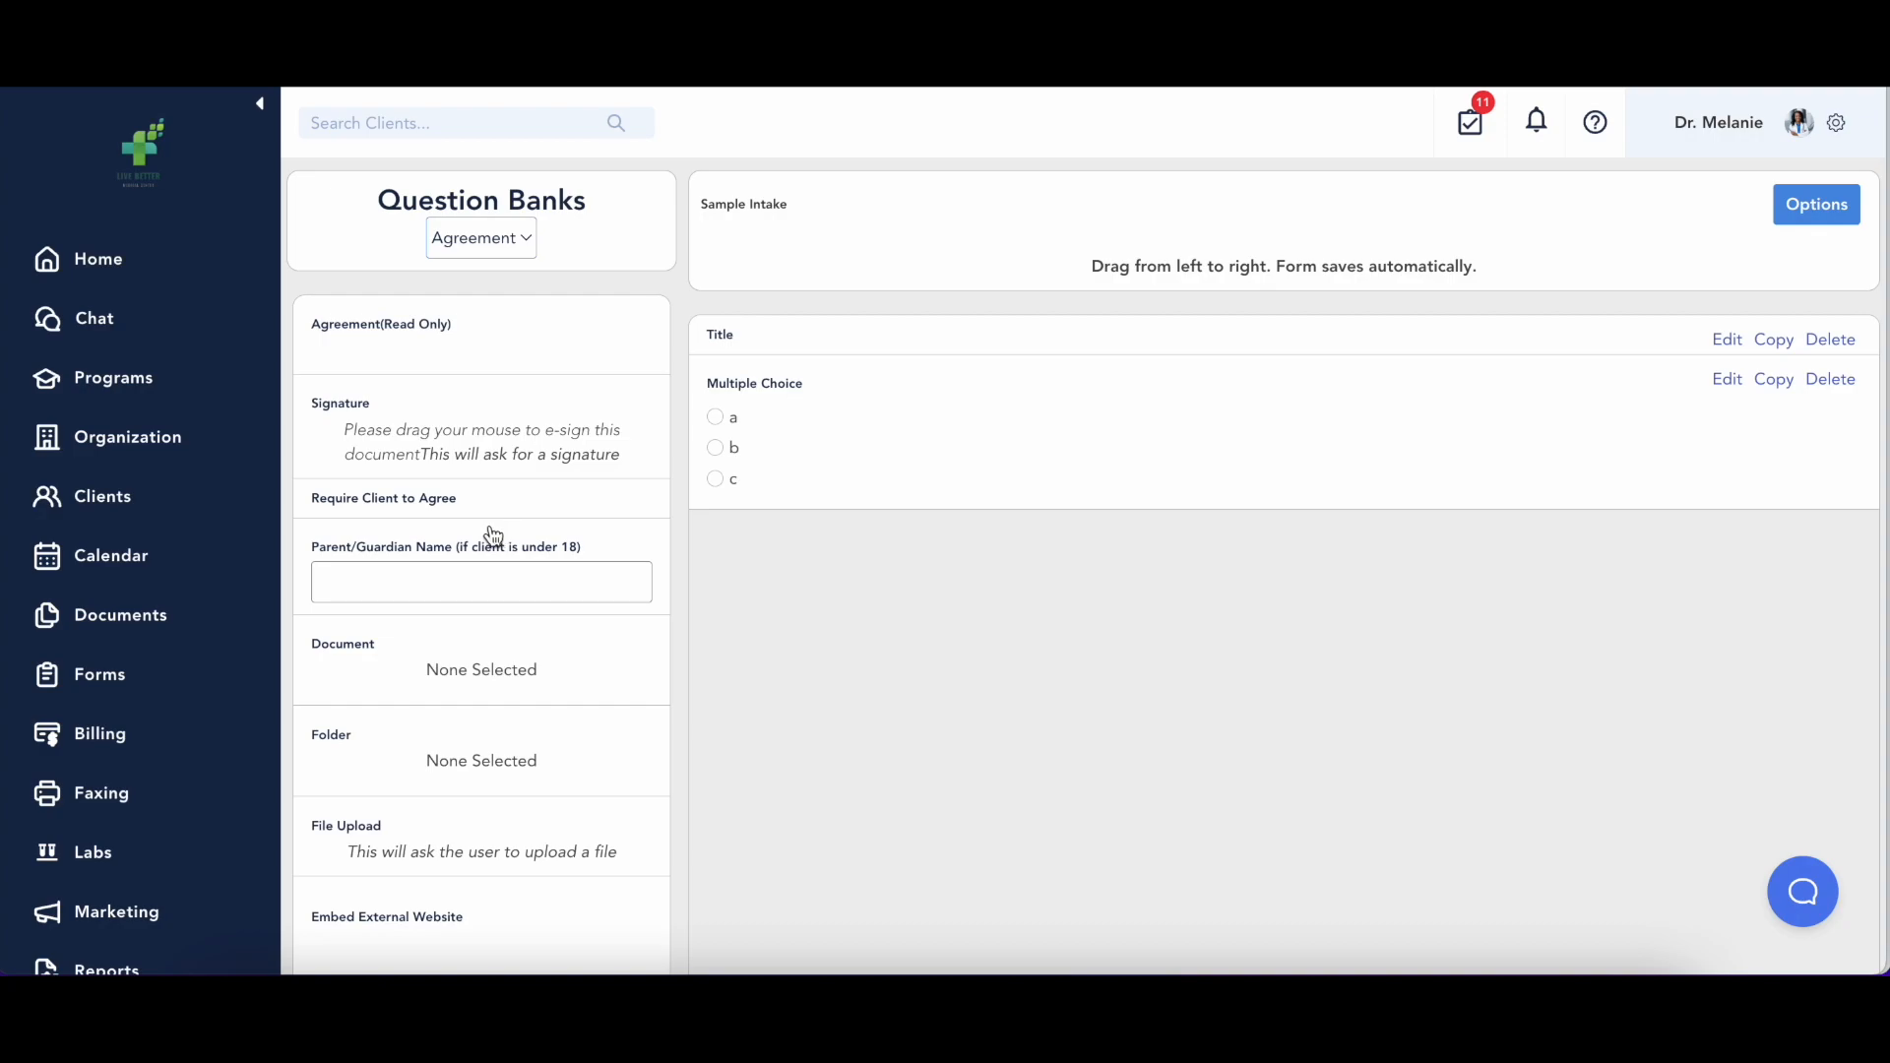
left_click_drag(419, 433, 920, 678)
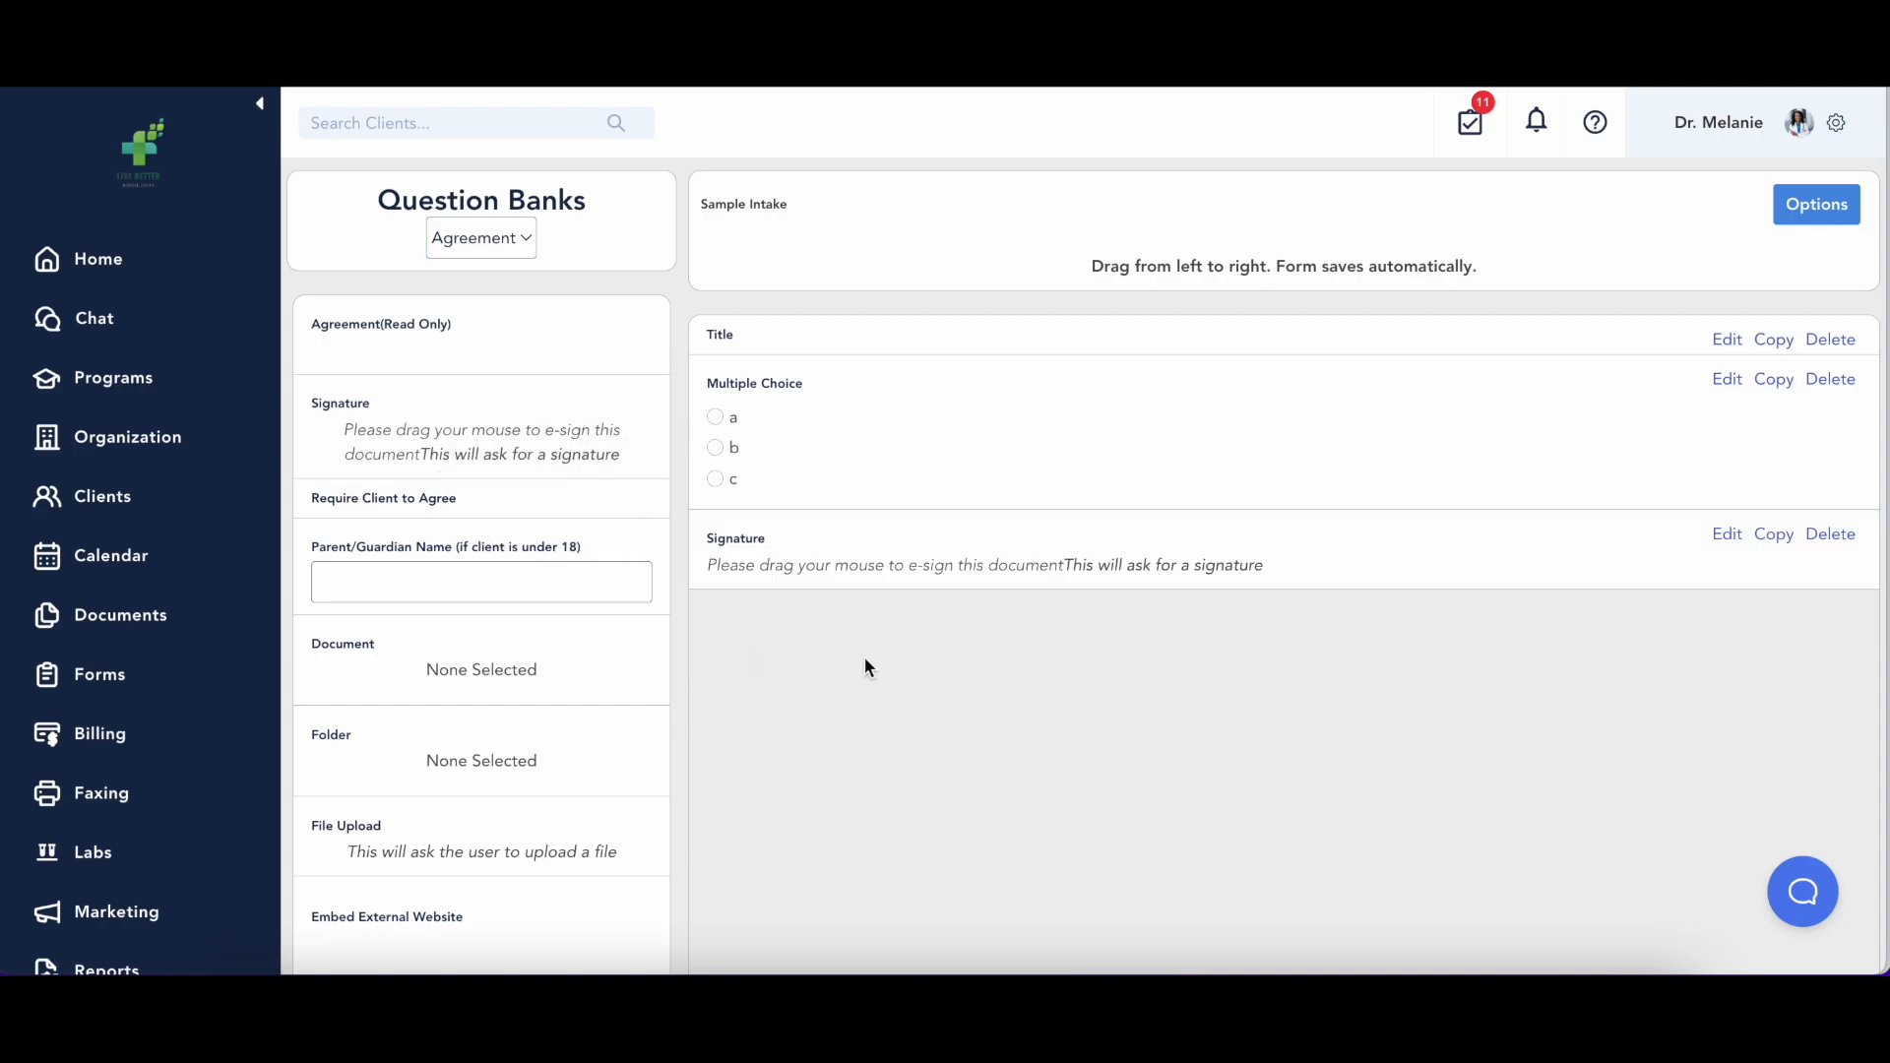
- View the HIPAA and Video question banks
left_click(496, 237)
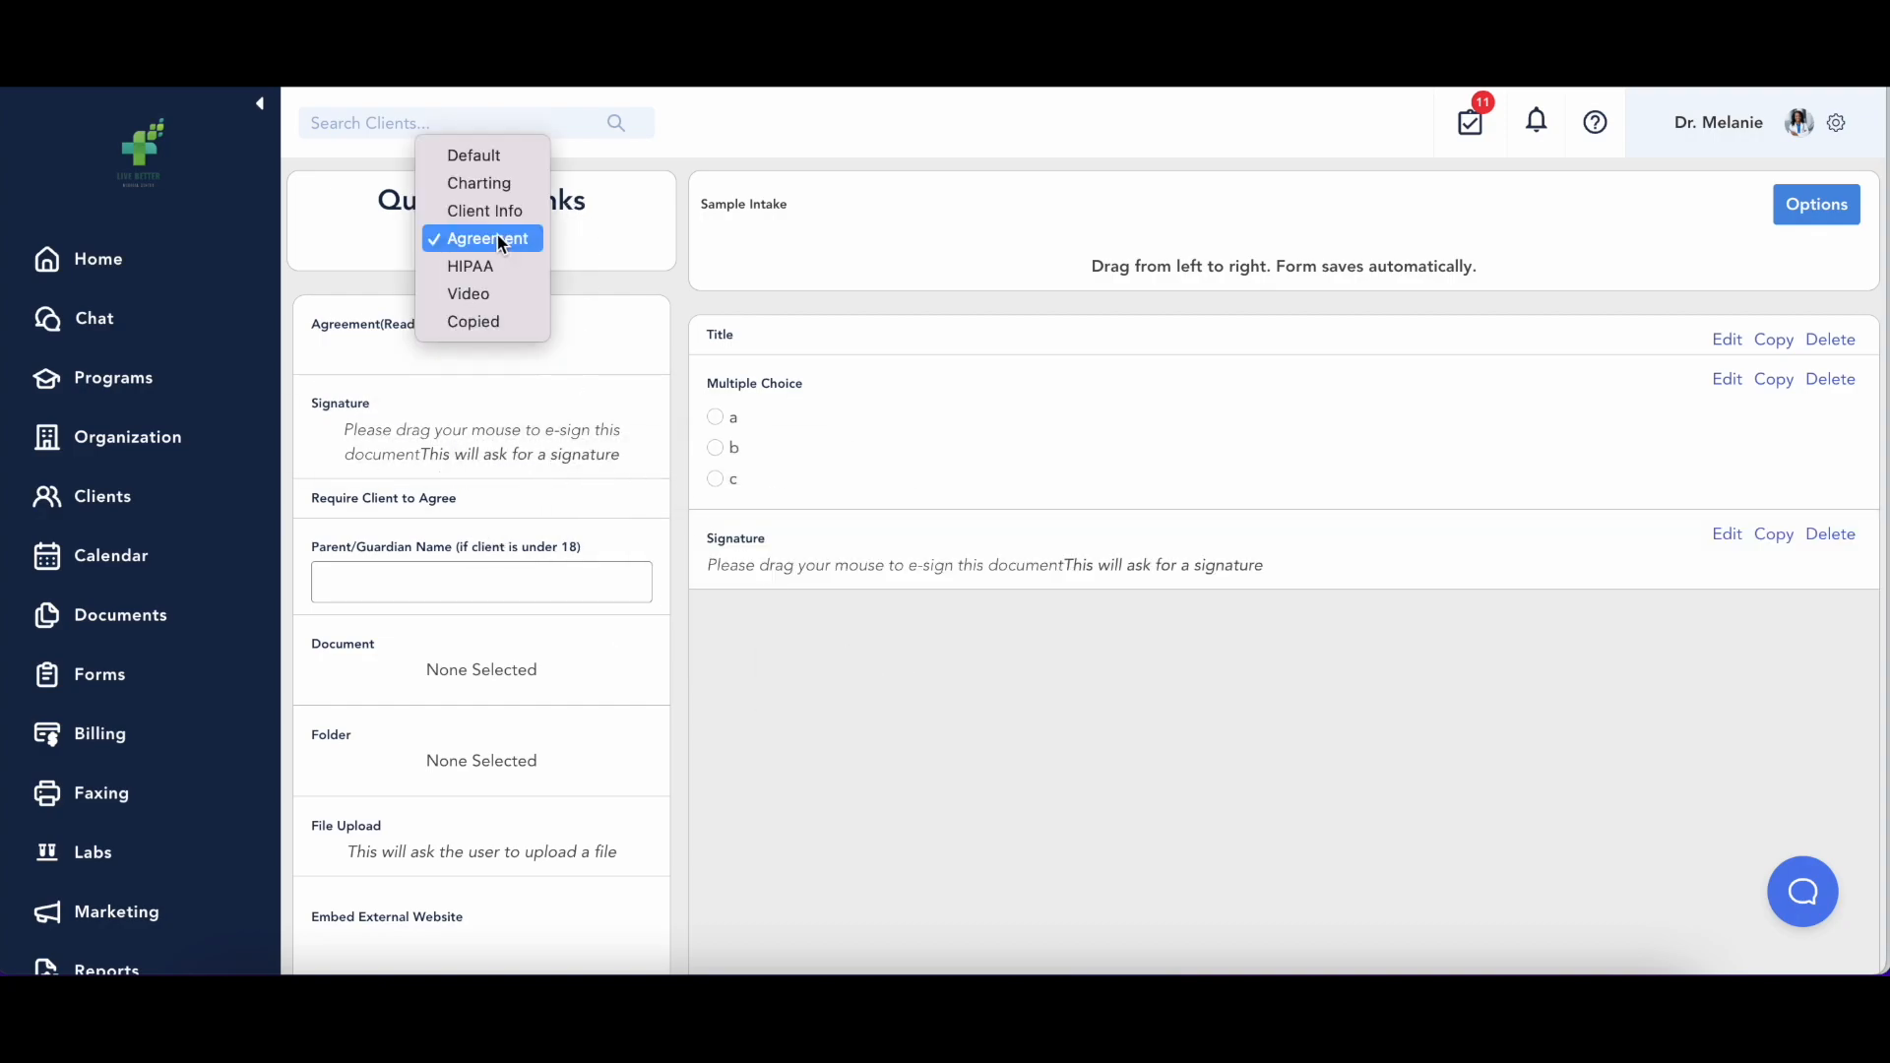
left_click(497, 262)
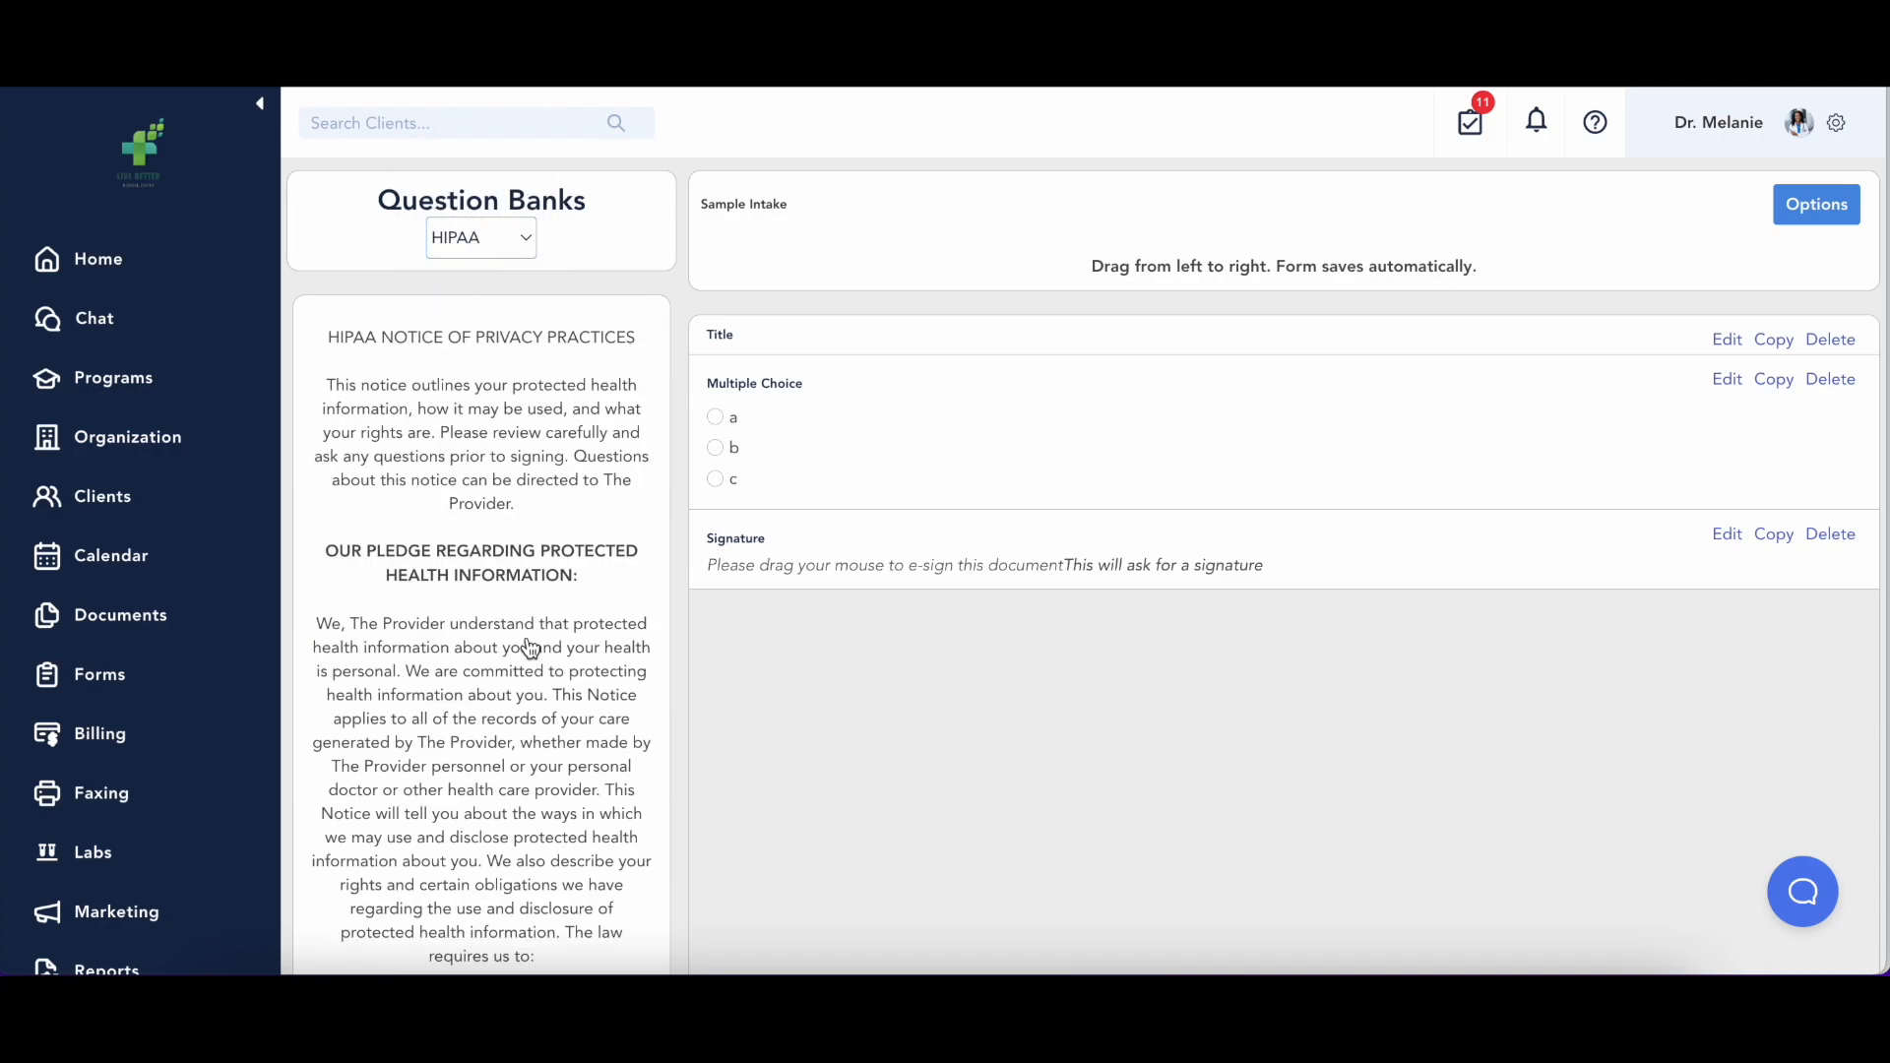
left_click(522, 239)
left_click(507, 267)
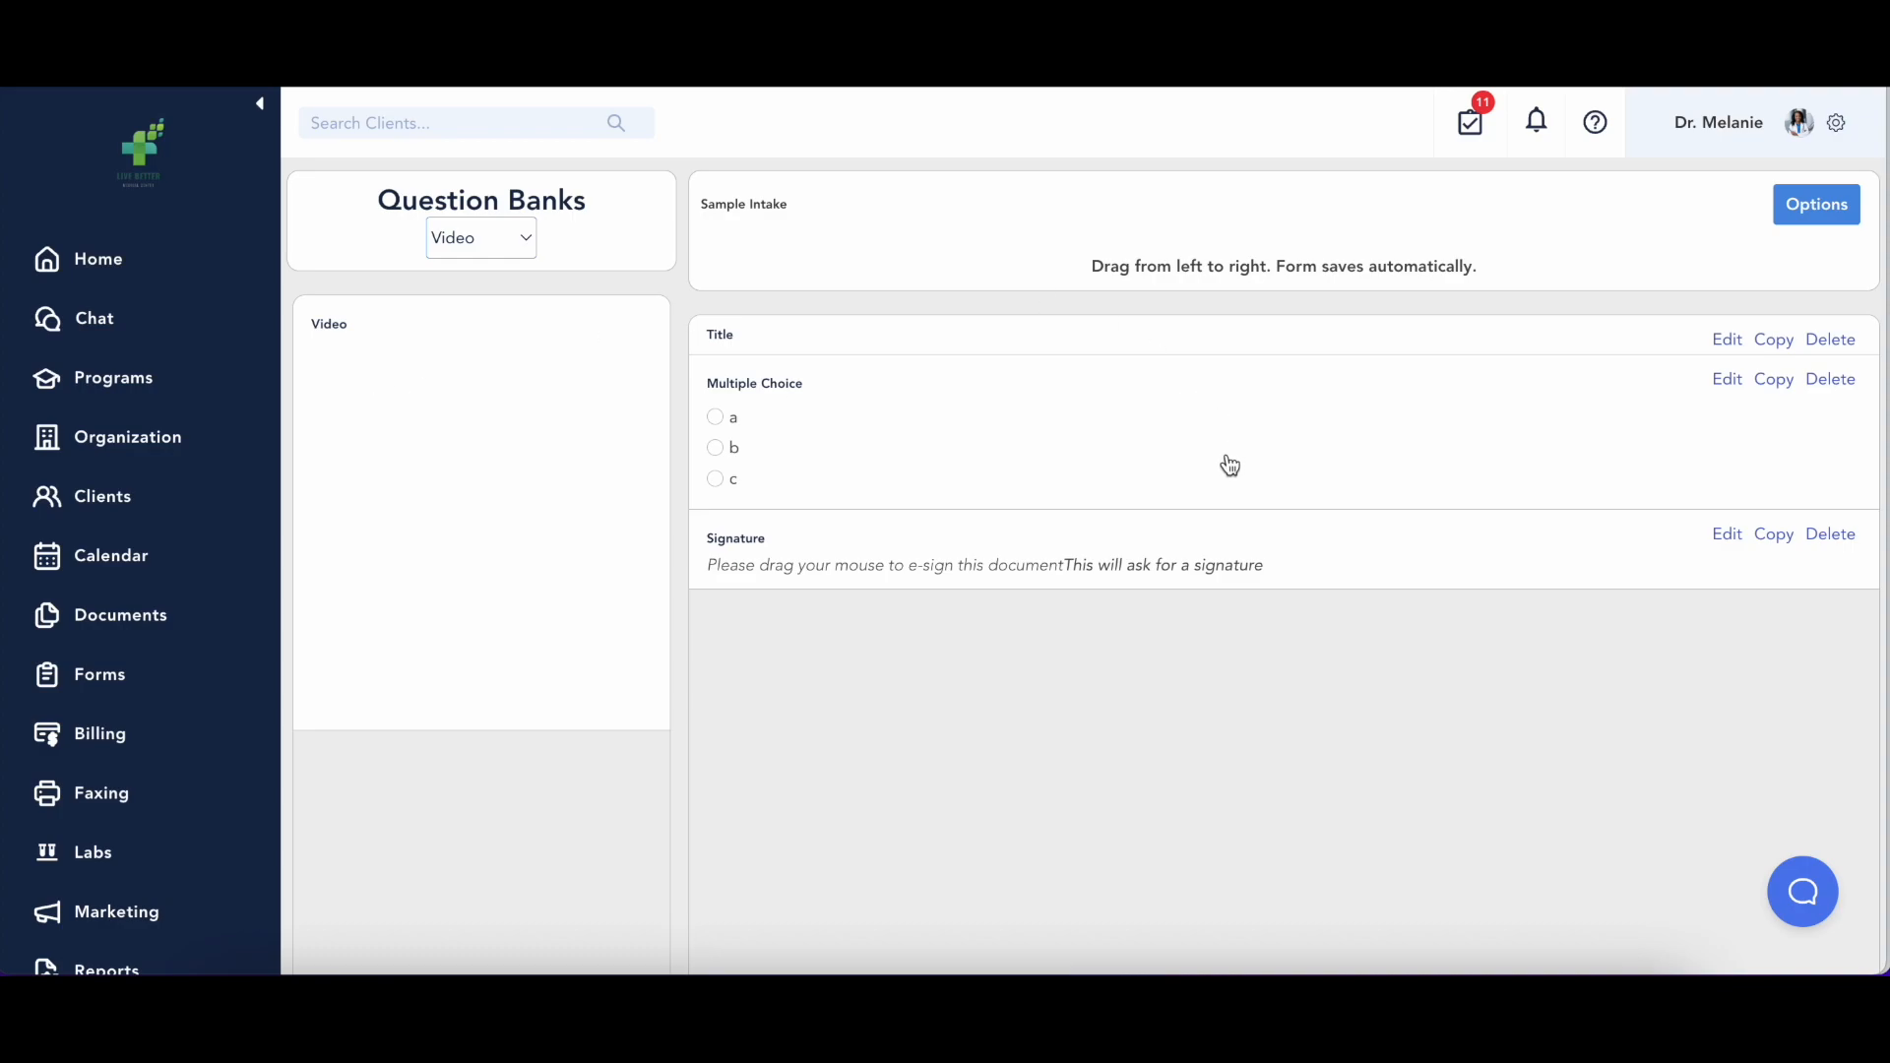
left_click(1727, 340)
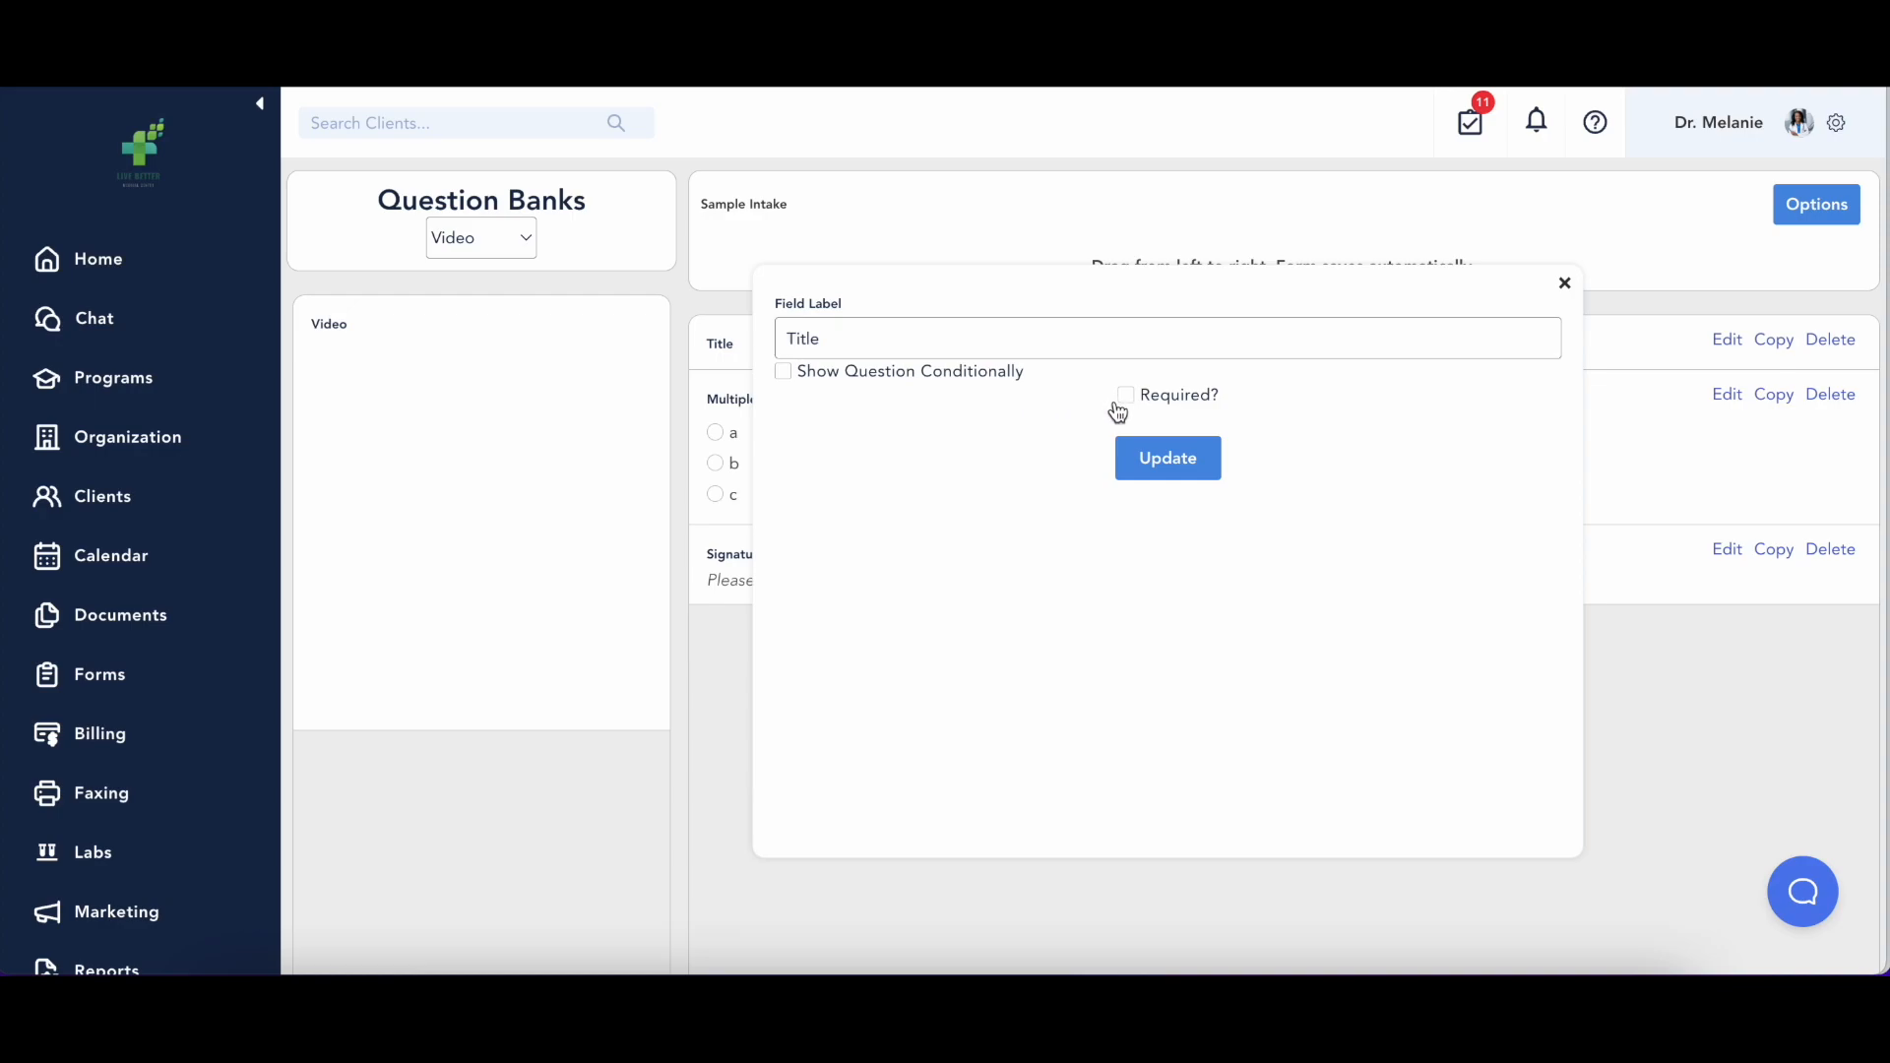
left_click(1161, 404)
left_click(1161, 406)
left_click(1567, 283)
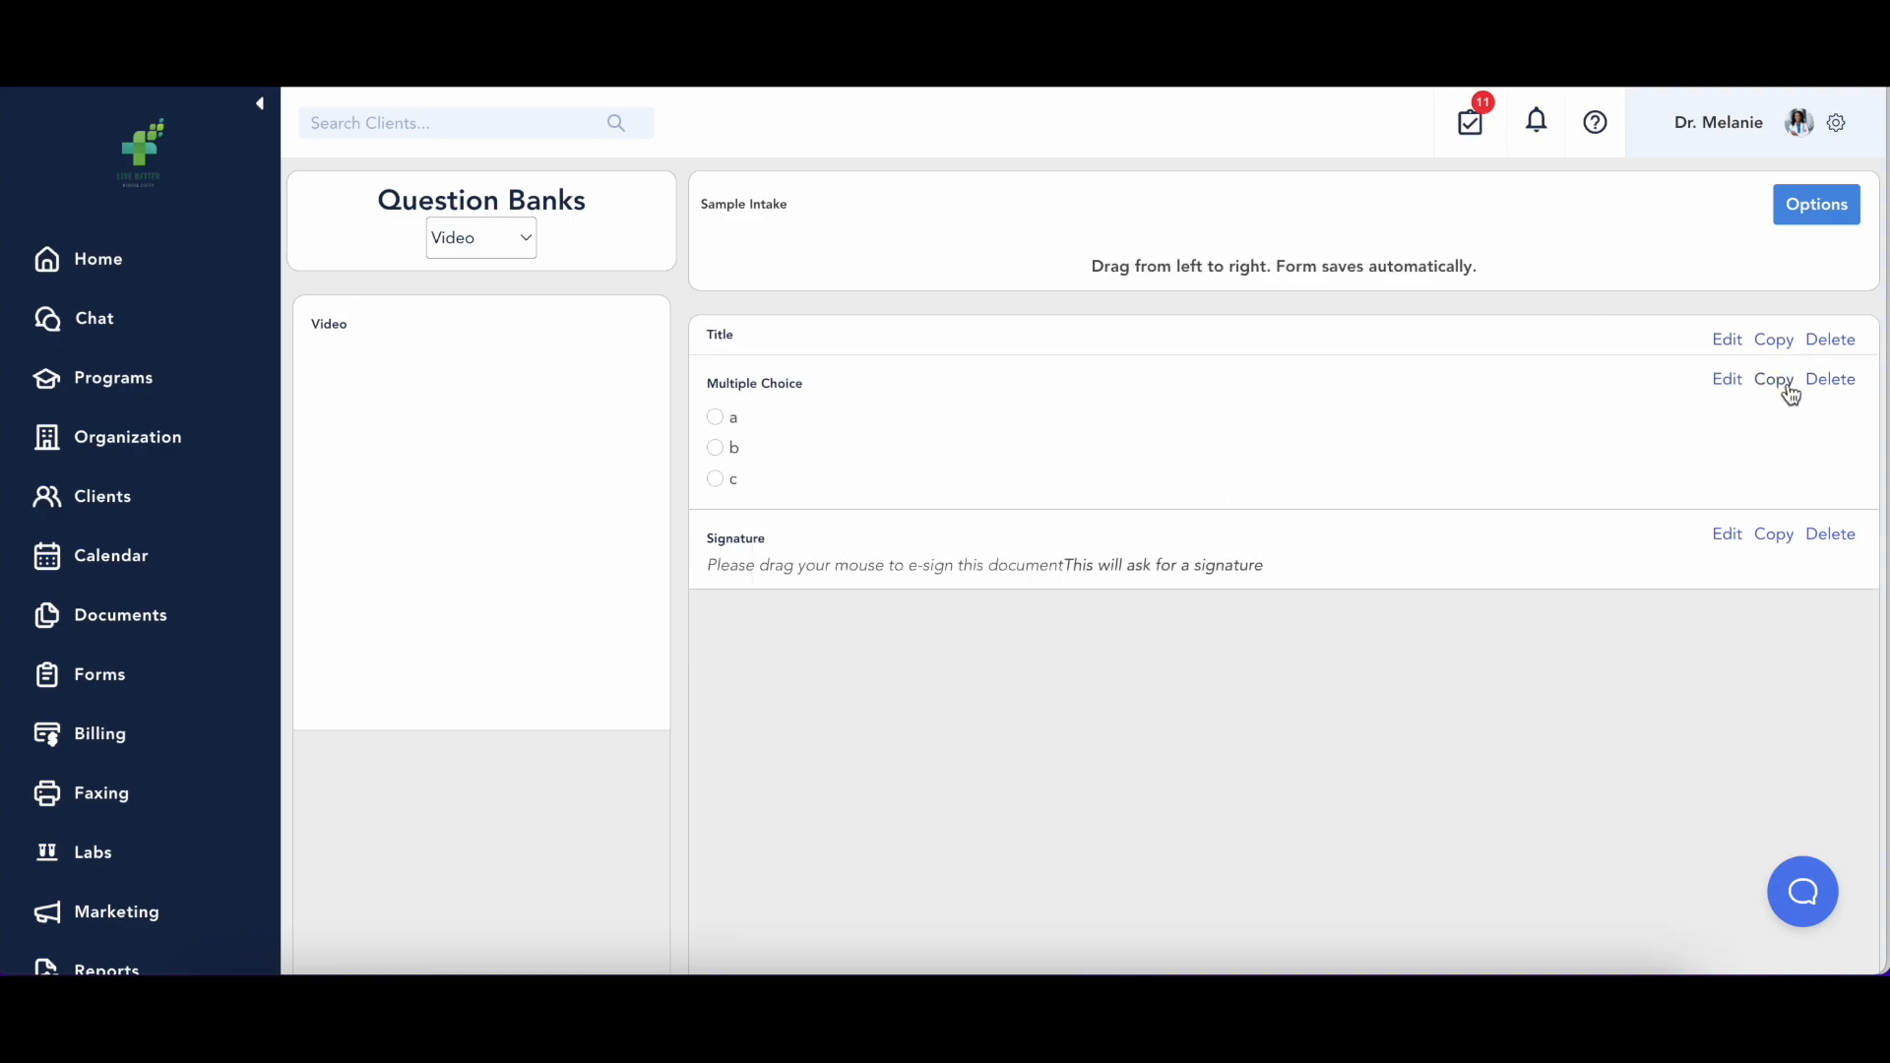
- Make the Multiple Choice question required and update it
left_click(1727, 380)
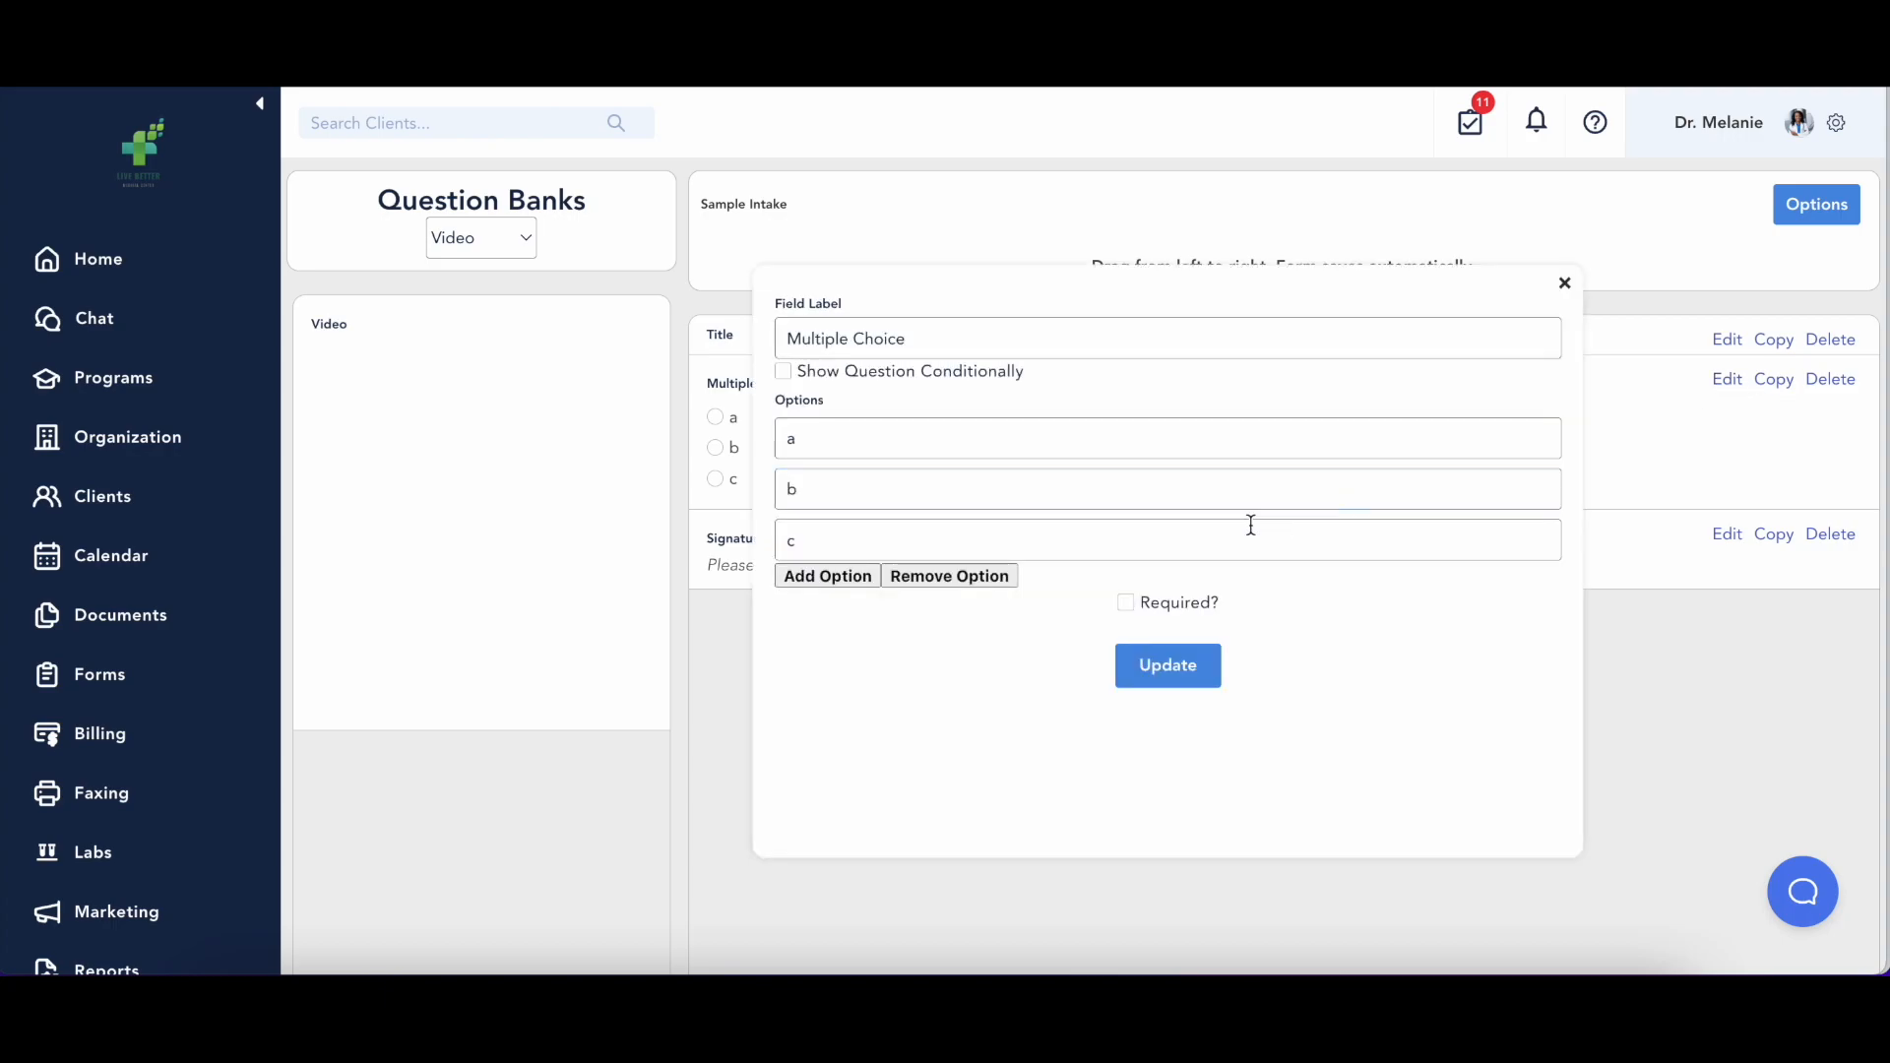
left_click(1139, 612)
left_click(1201, 669)
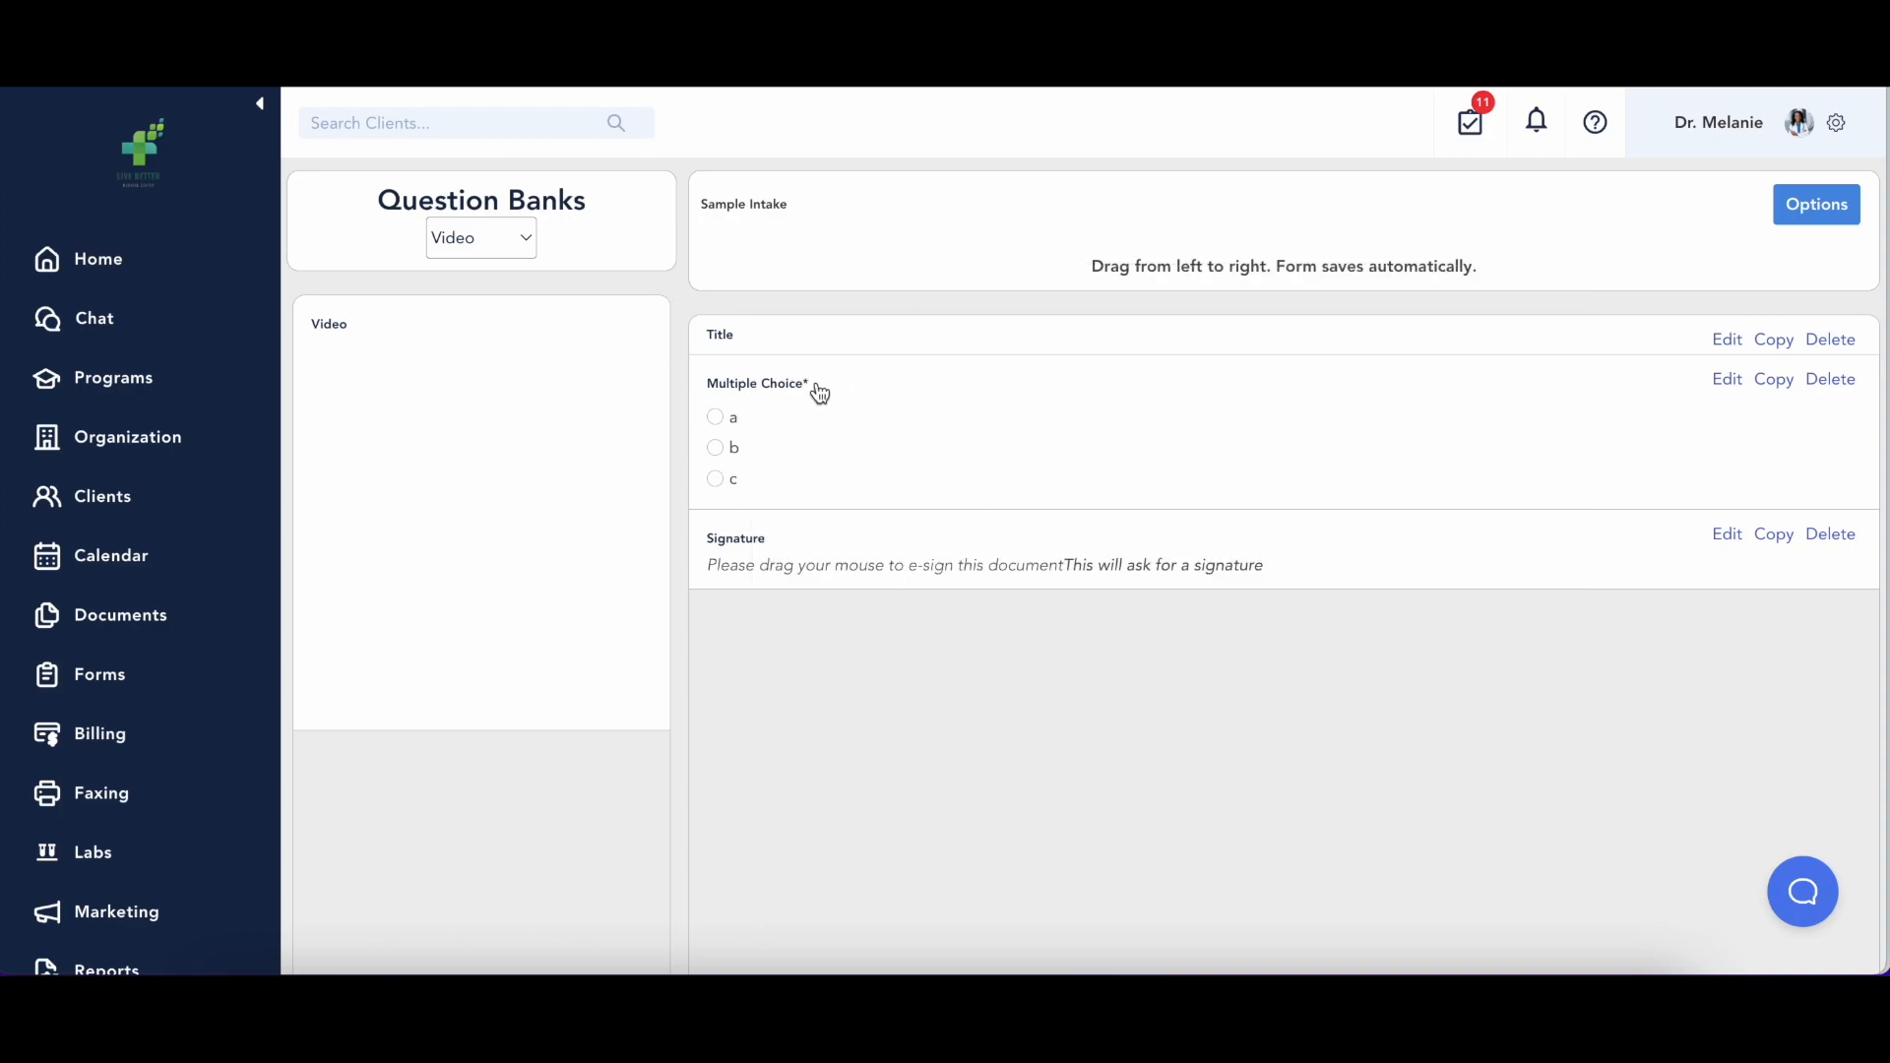
- Examine the actions available for the Sample Intake form, such as previewing, sharing and converting, without choosing one
left_click(1846, 204)
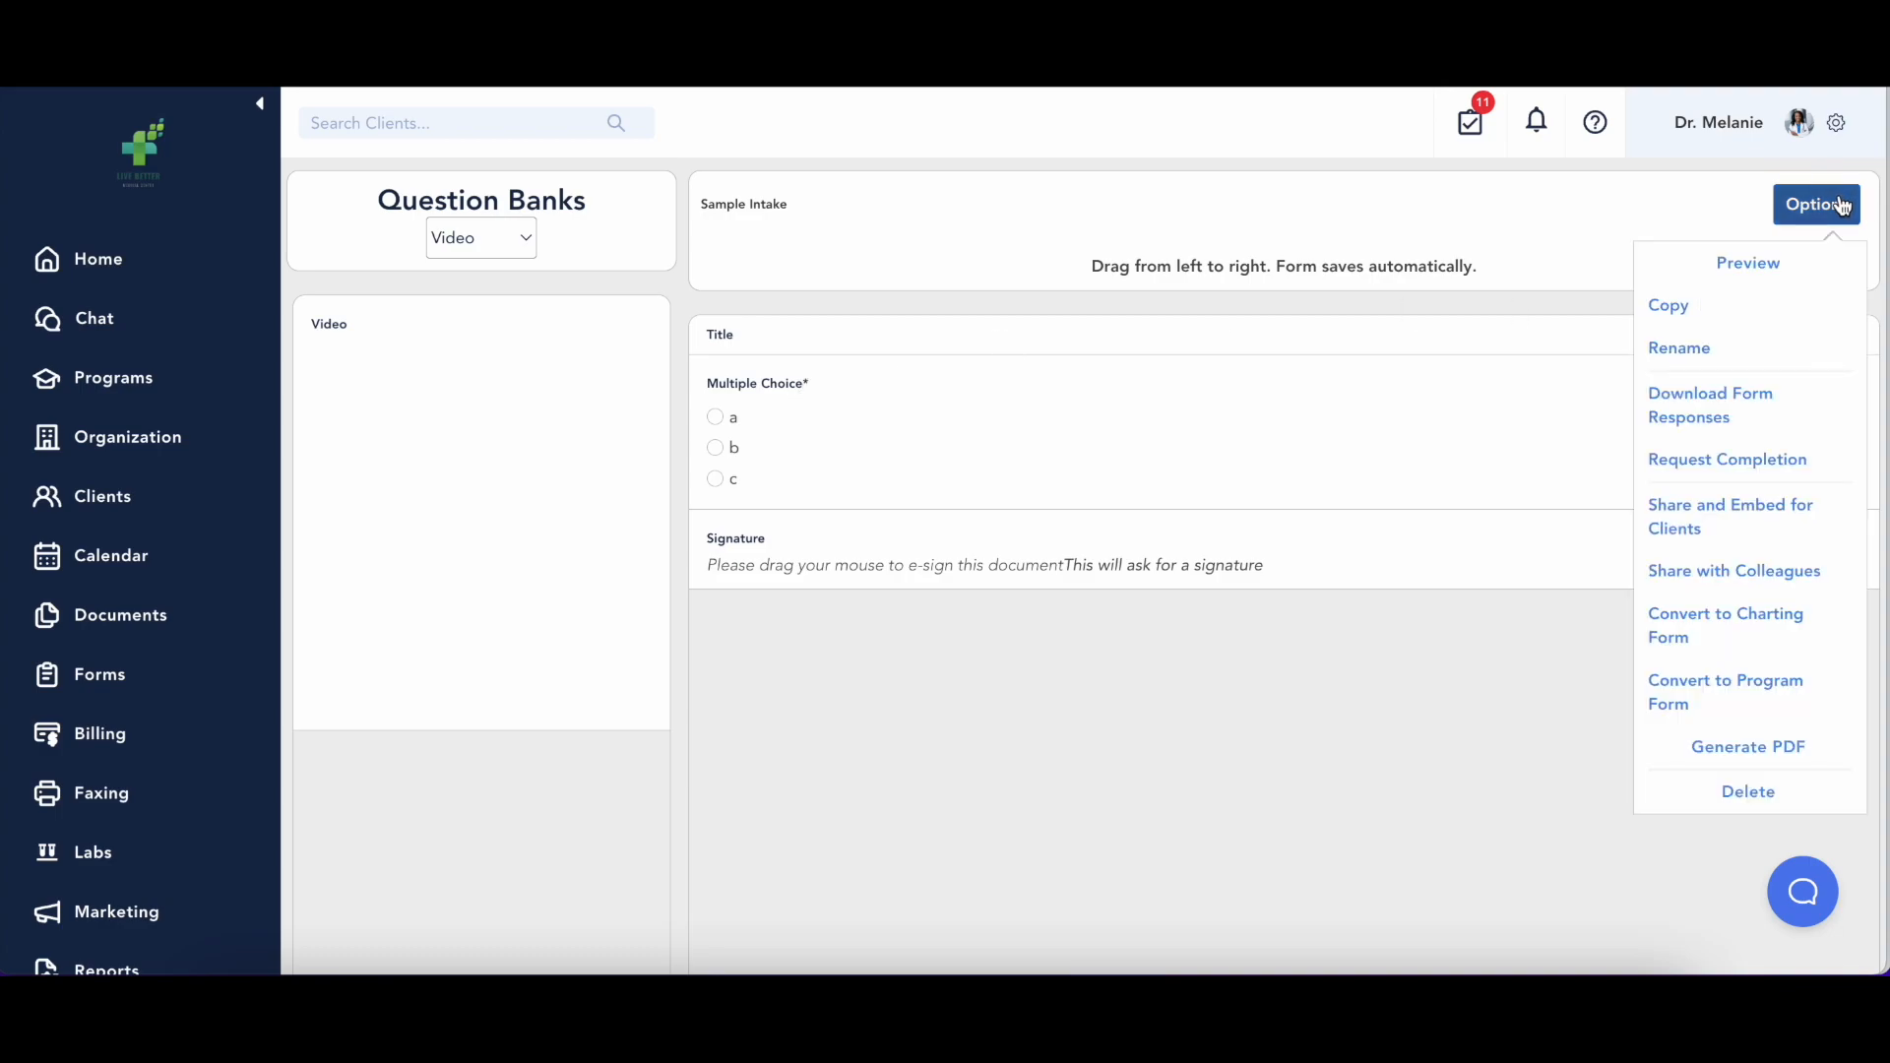
scroll(1760, 488, "down", 1)
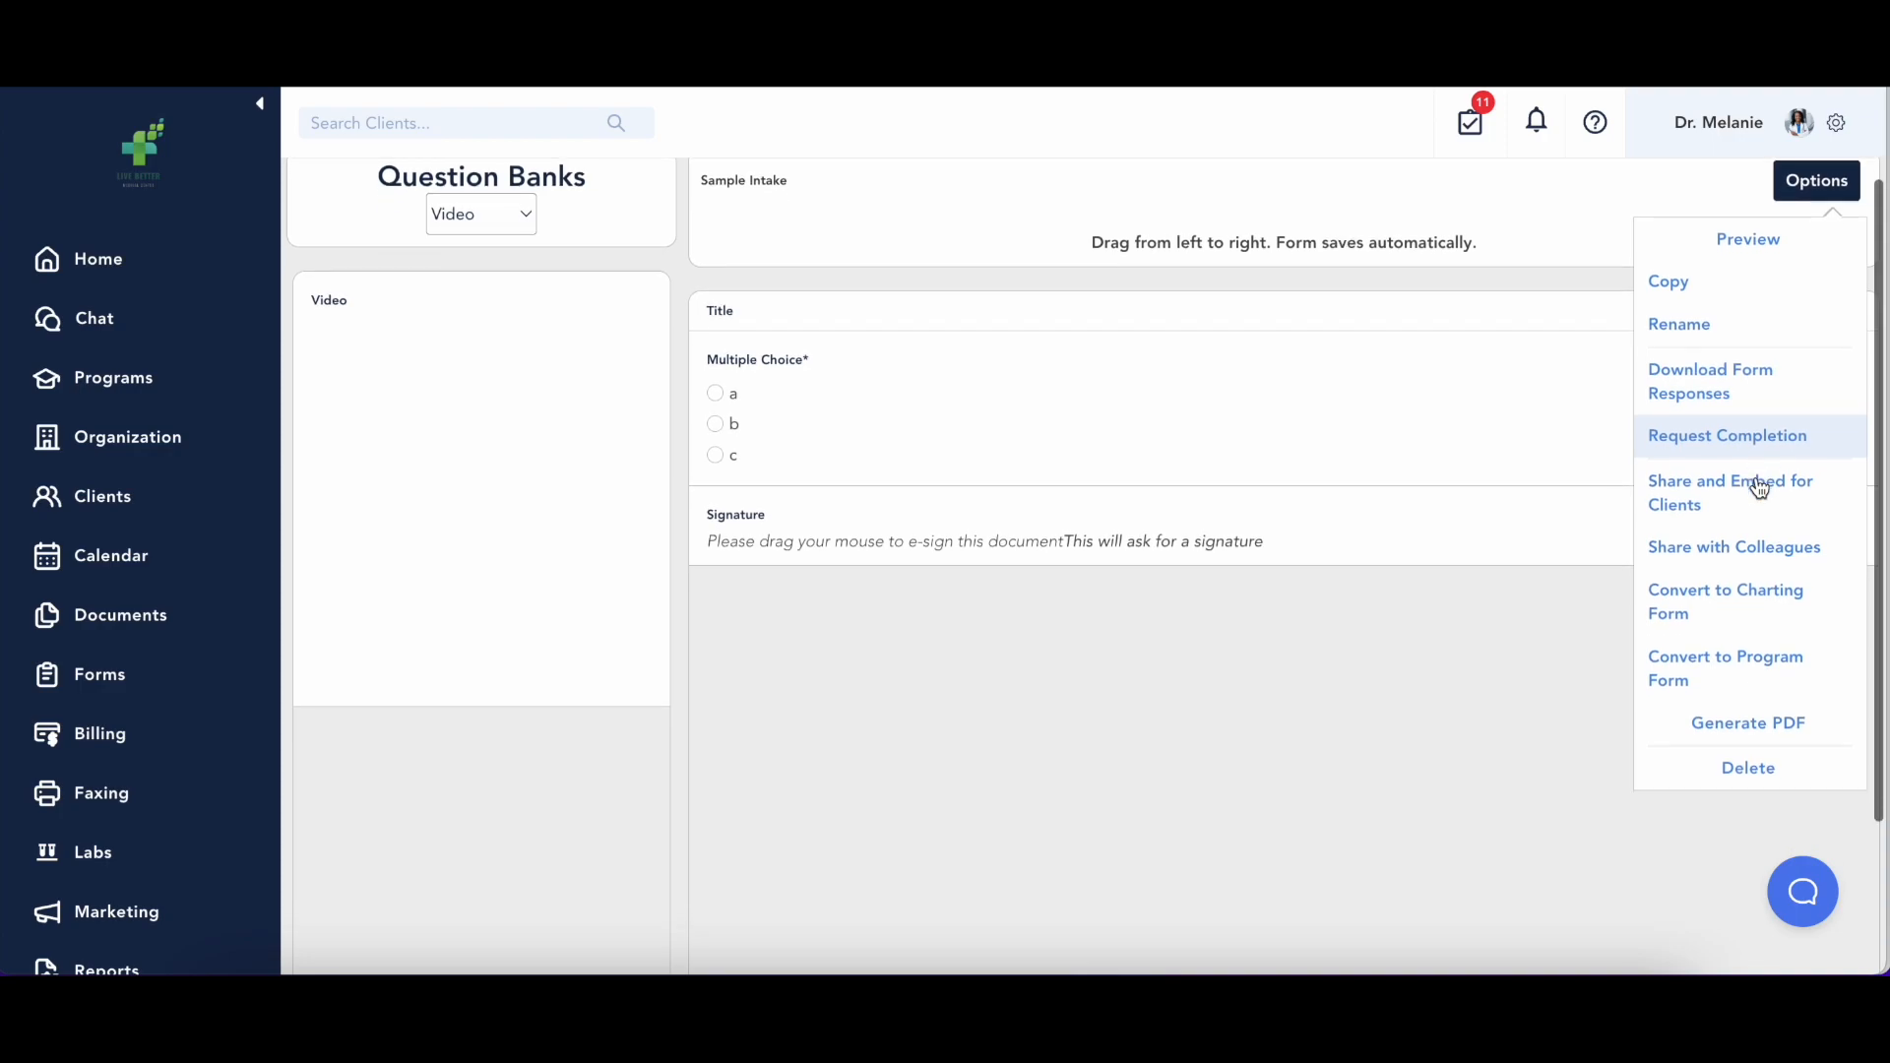
left_click(1328, 719)
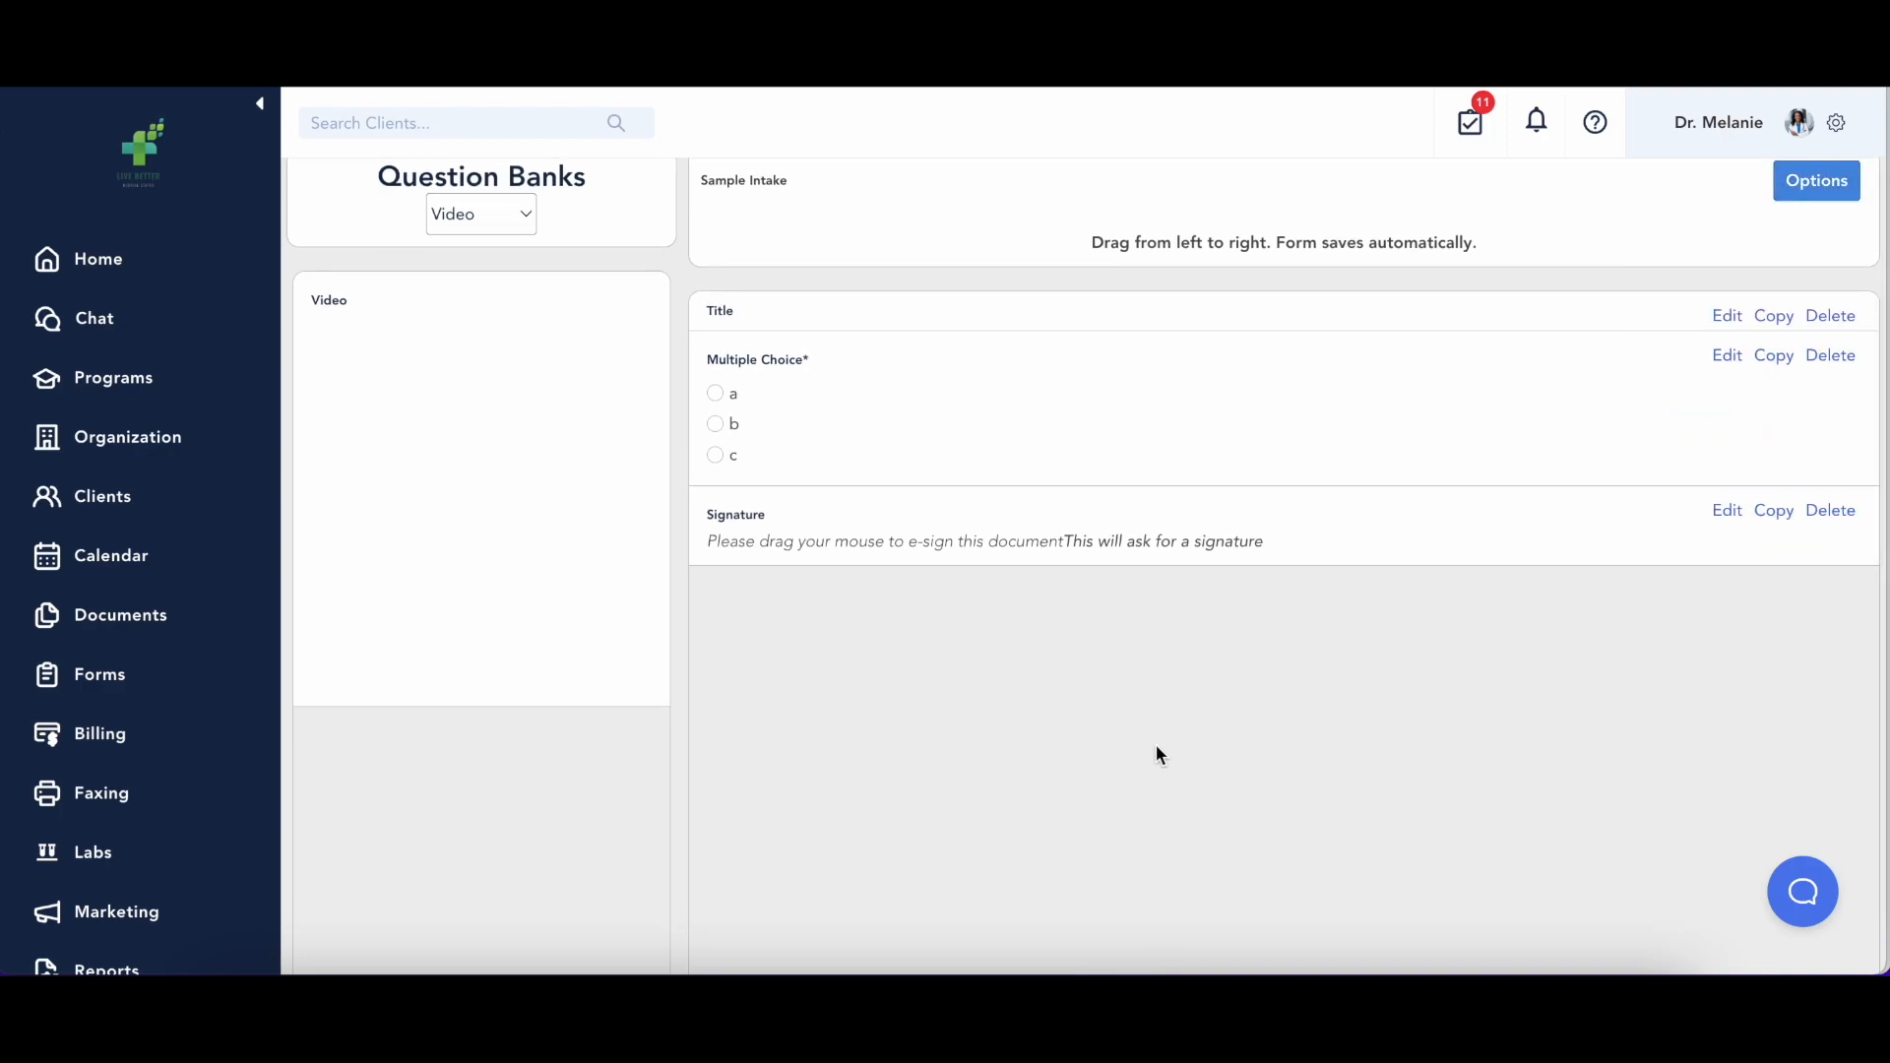
scroll(731, 384, "up", 1)
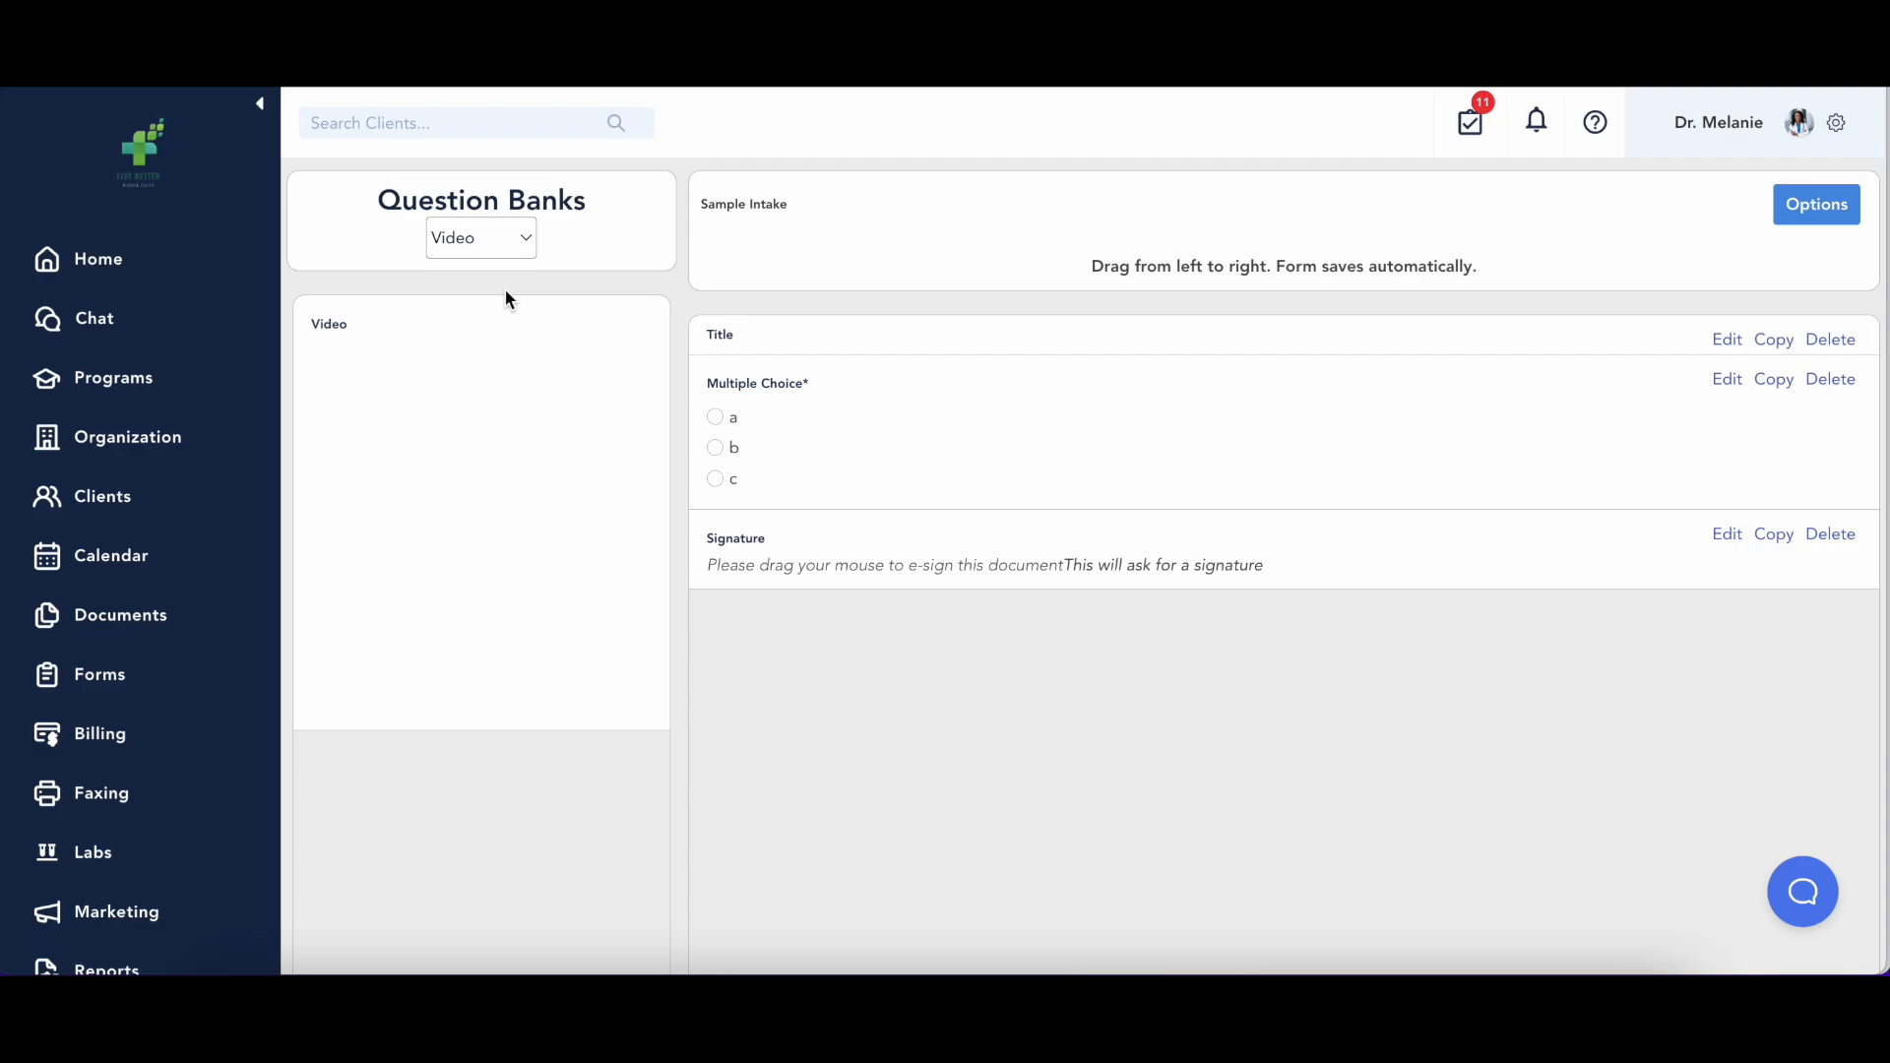
- Go back to the forms overview and review the existing intake flows with their forms and client groups
left_click(100, 679)
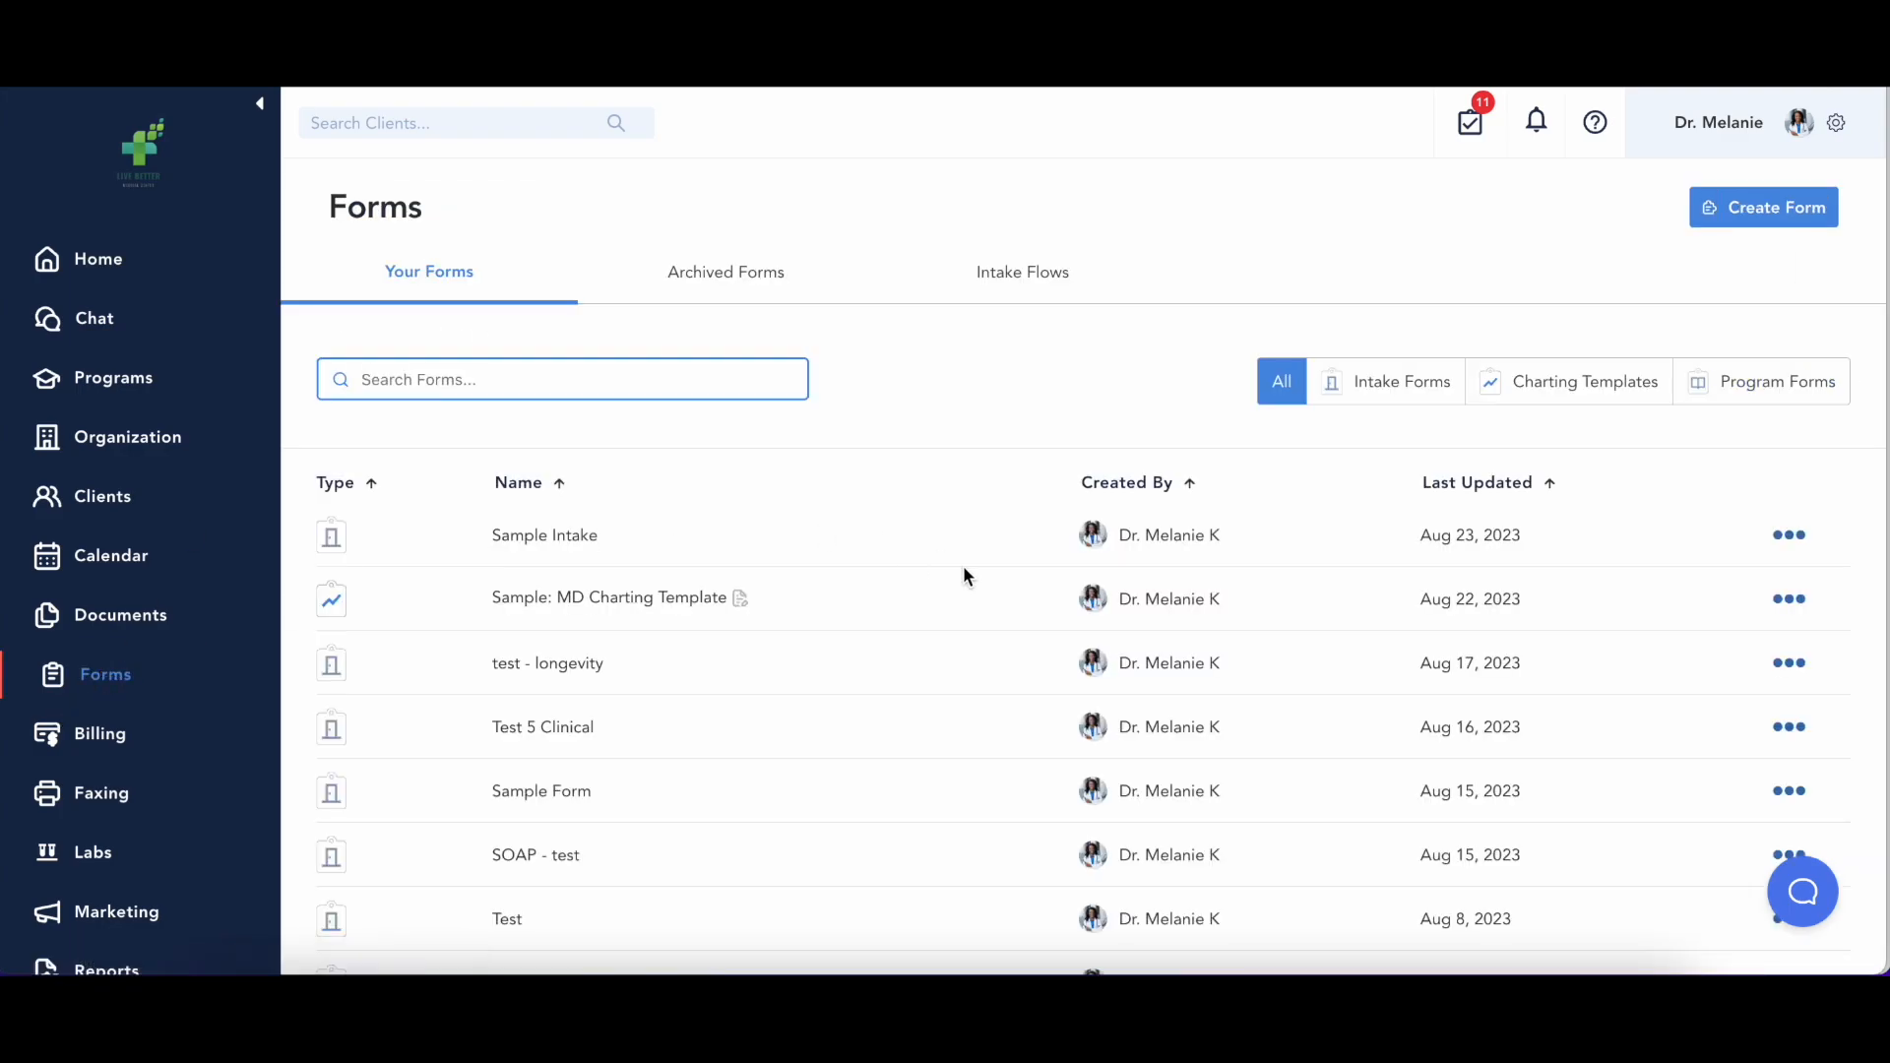
scroll(1334, 575, "down", 1)
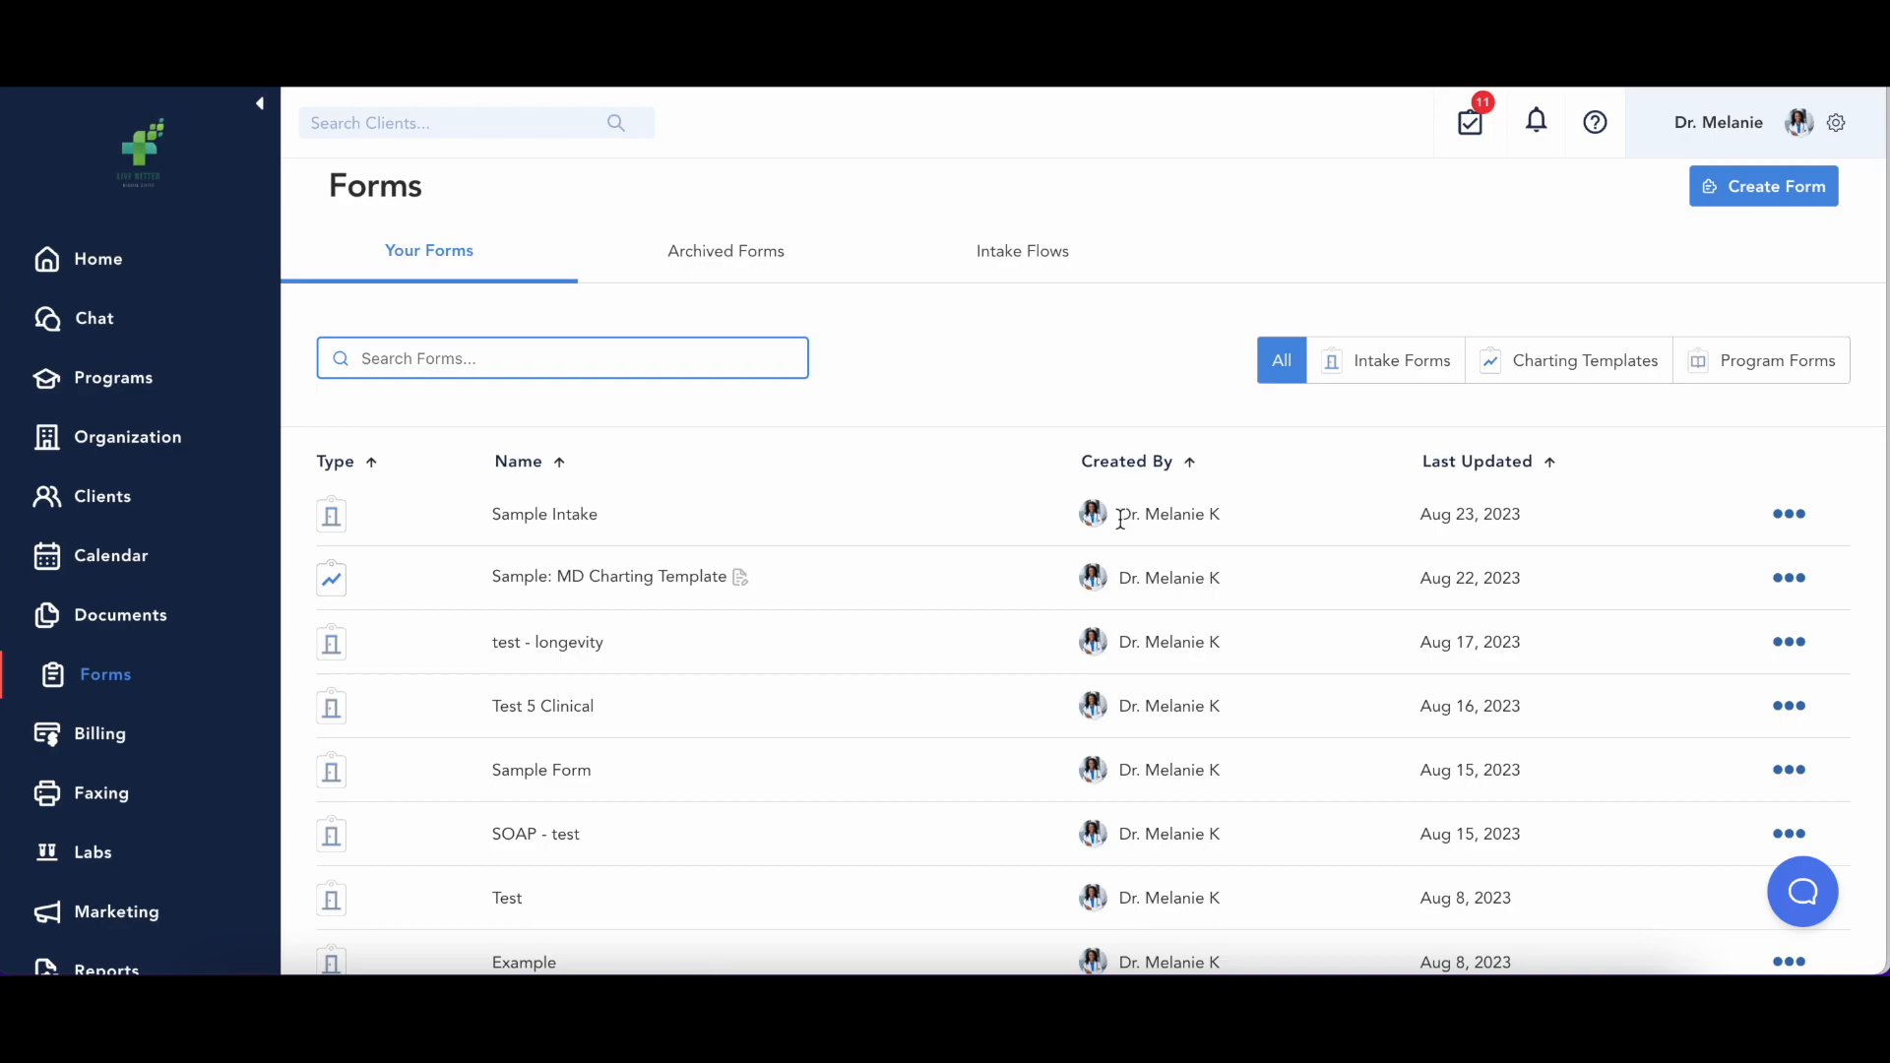
left_click(1045, 251)
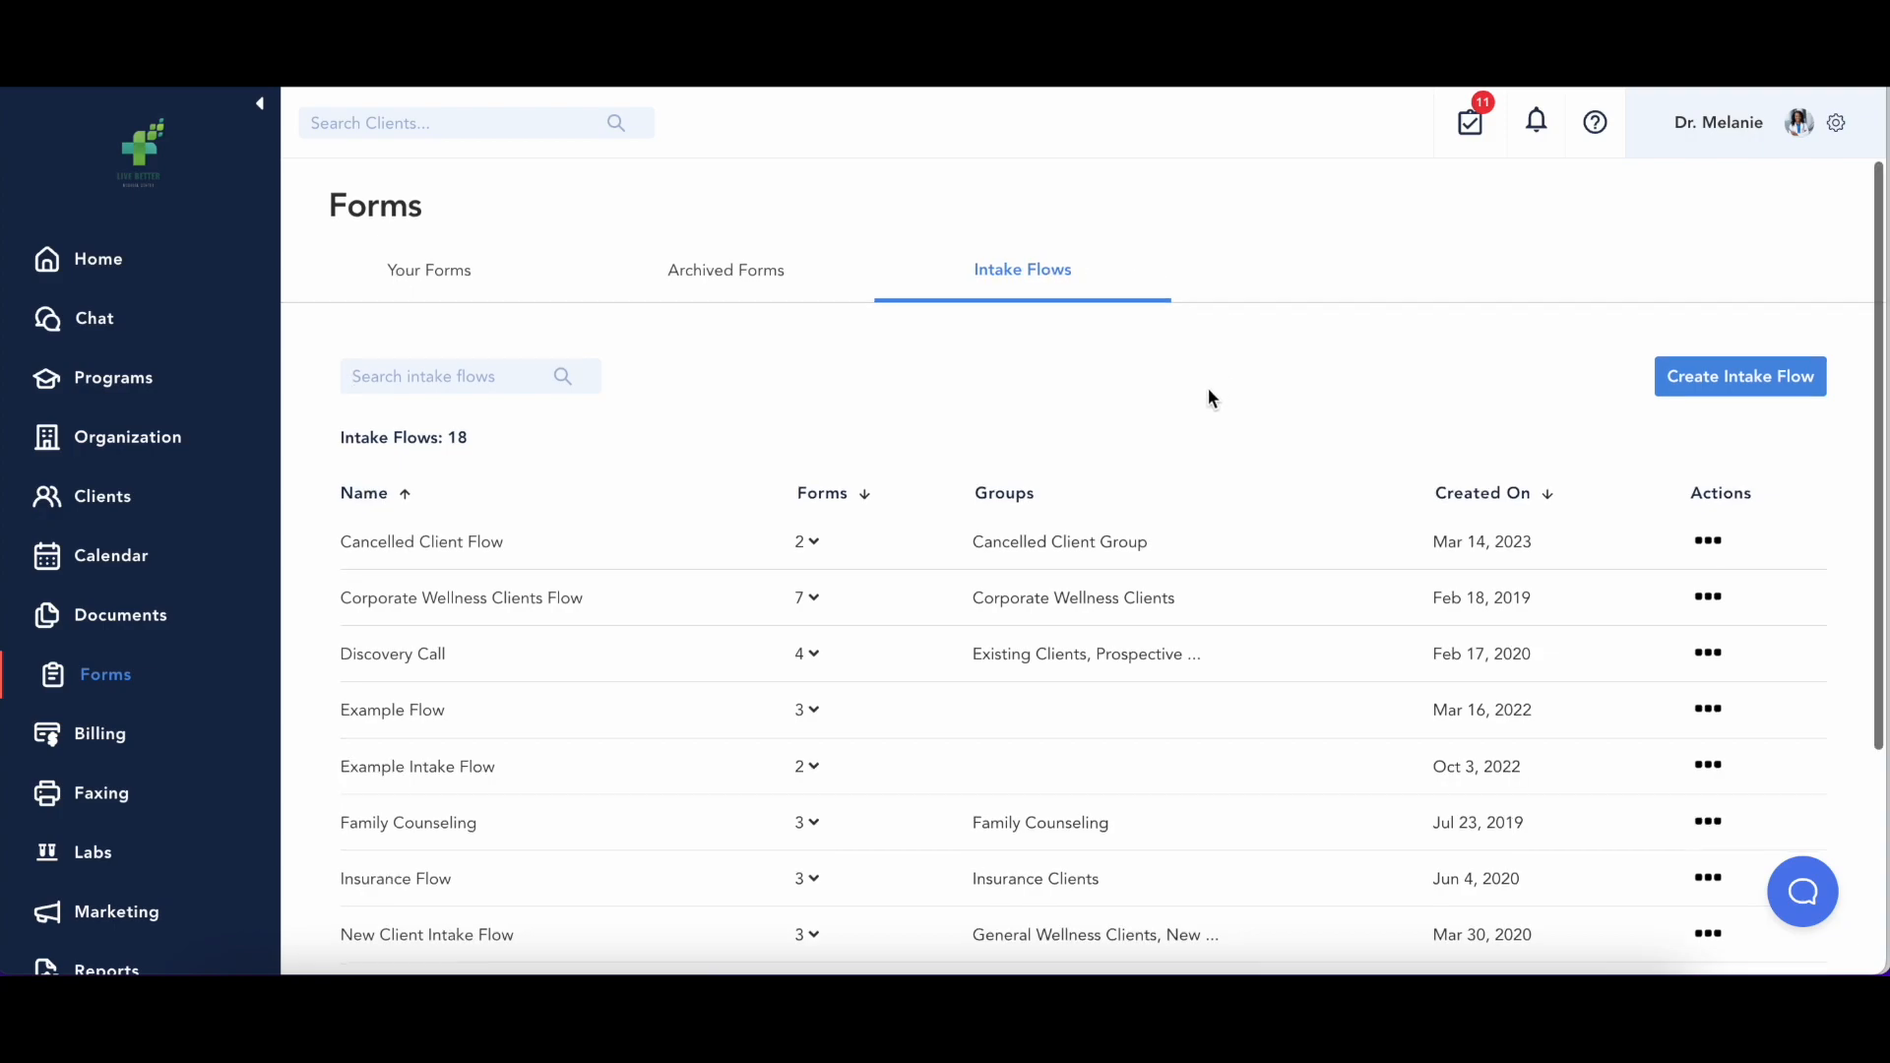
scroll(1207, 388, "down", 1)
scroll(1208, 390, "down", 3)
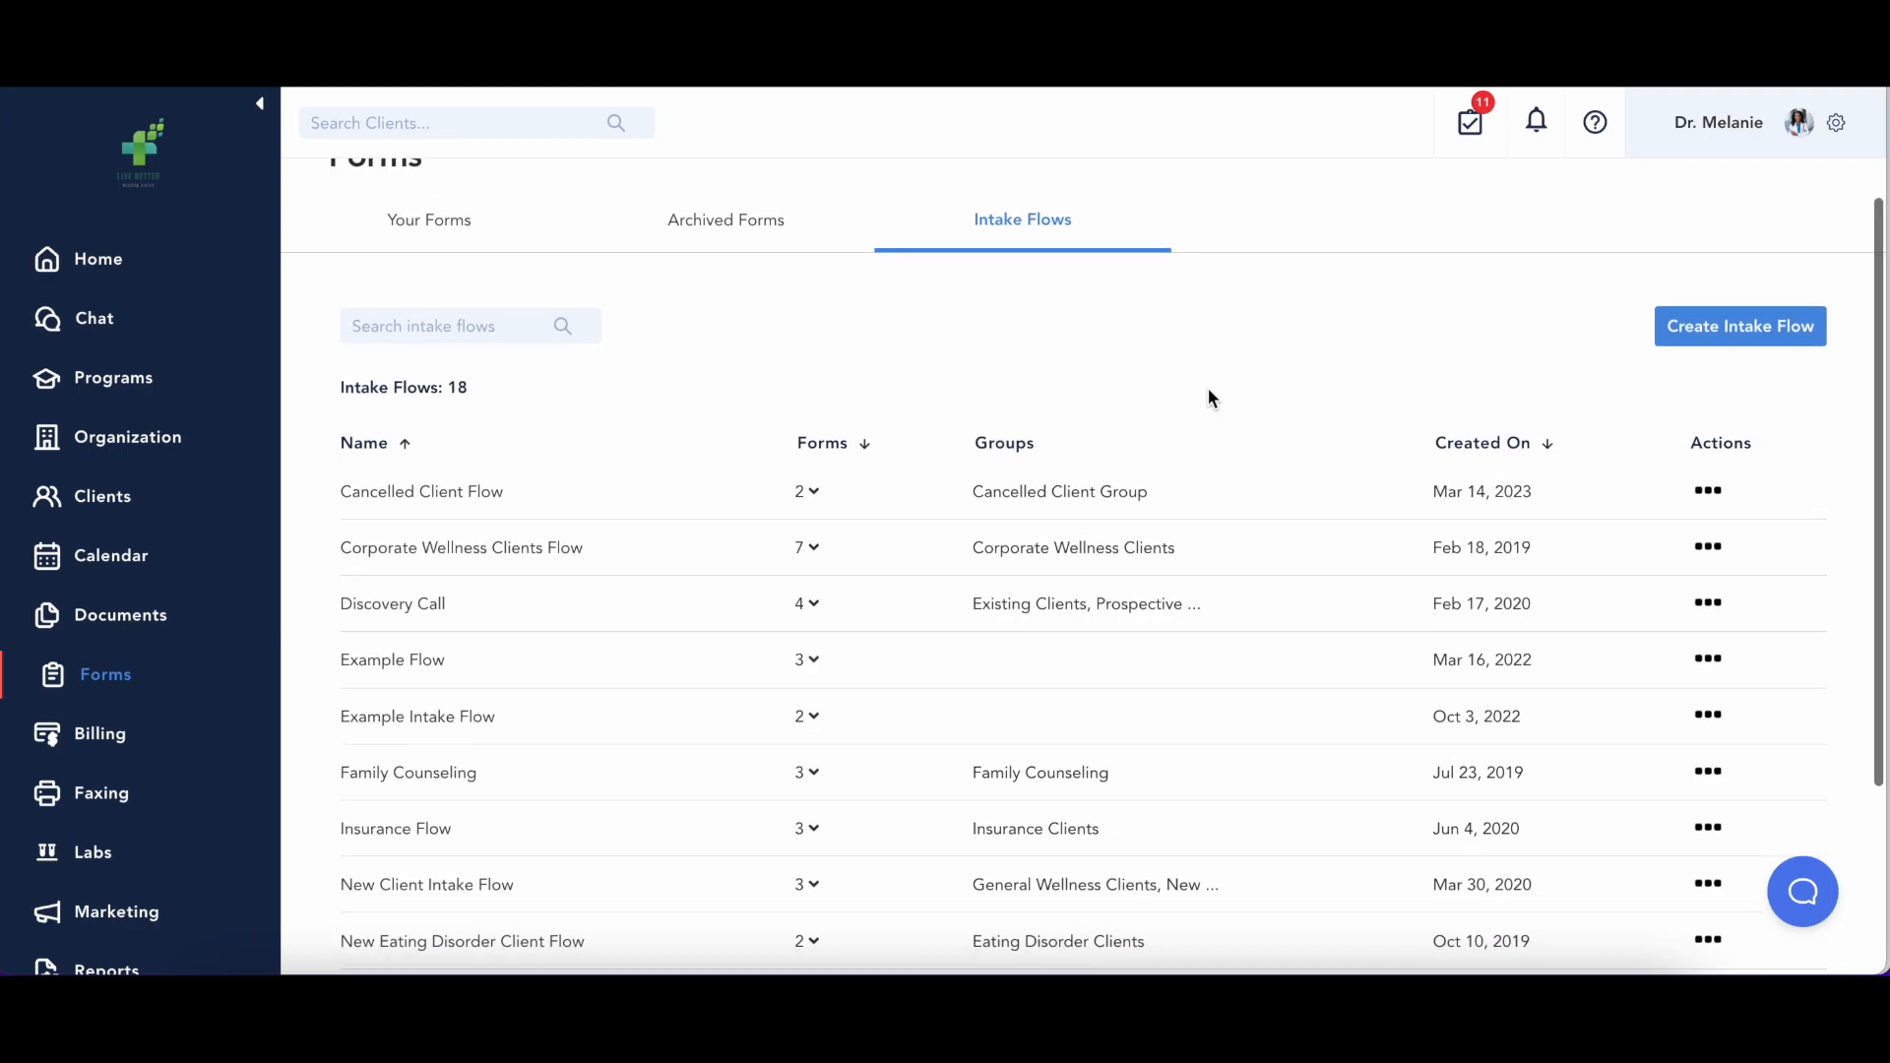
scroll(1208, 390, "down", 3)
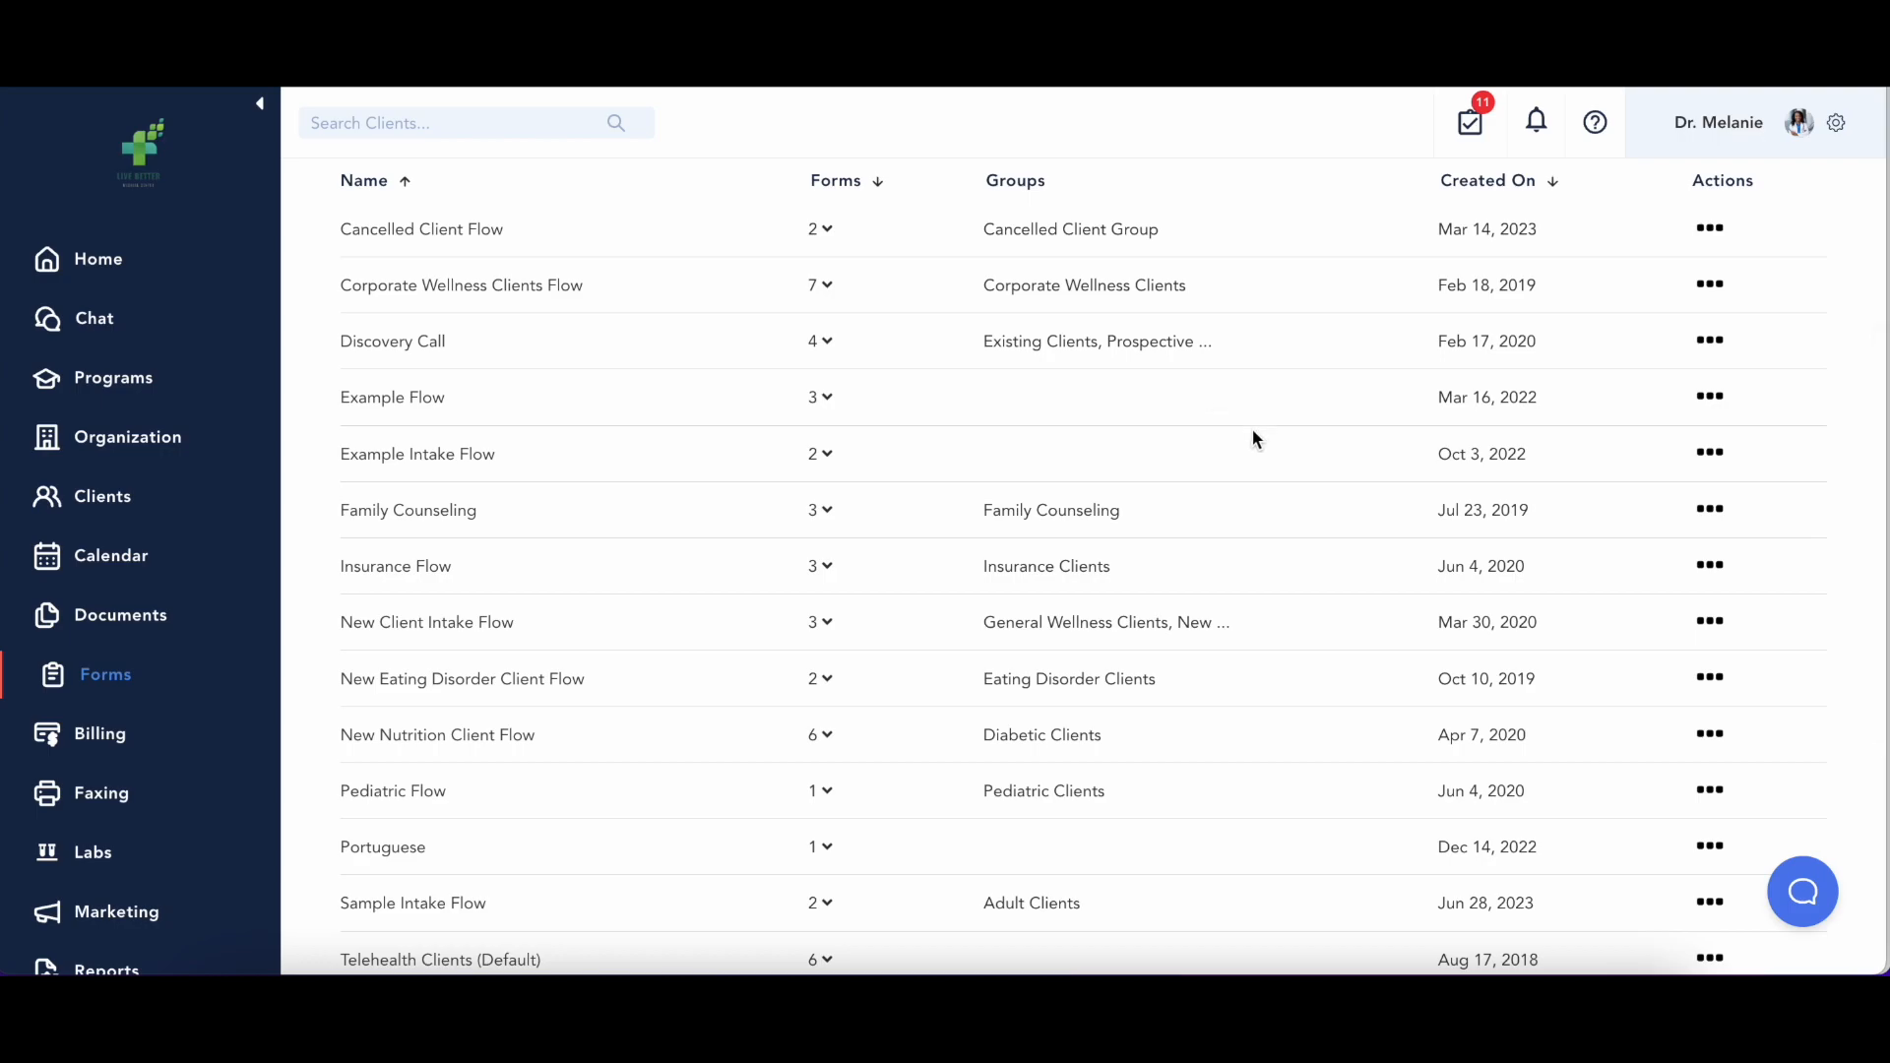
scroll(1253, 434, "down", 2)
scroll(1254, 433, "down", 3)
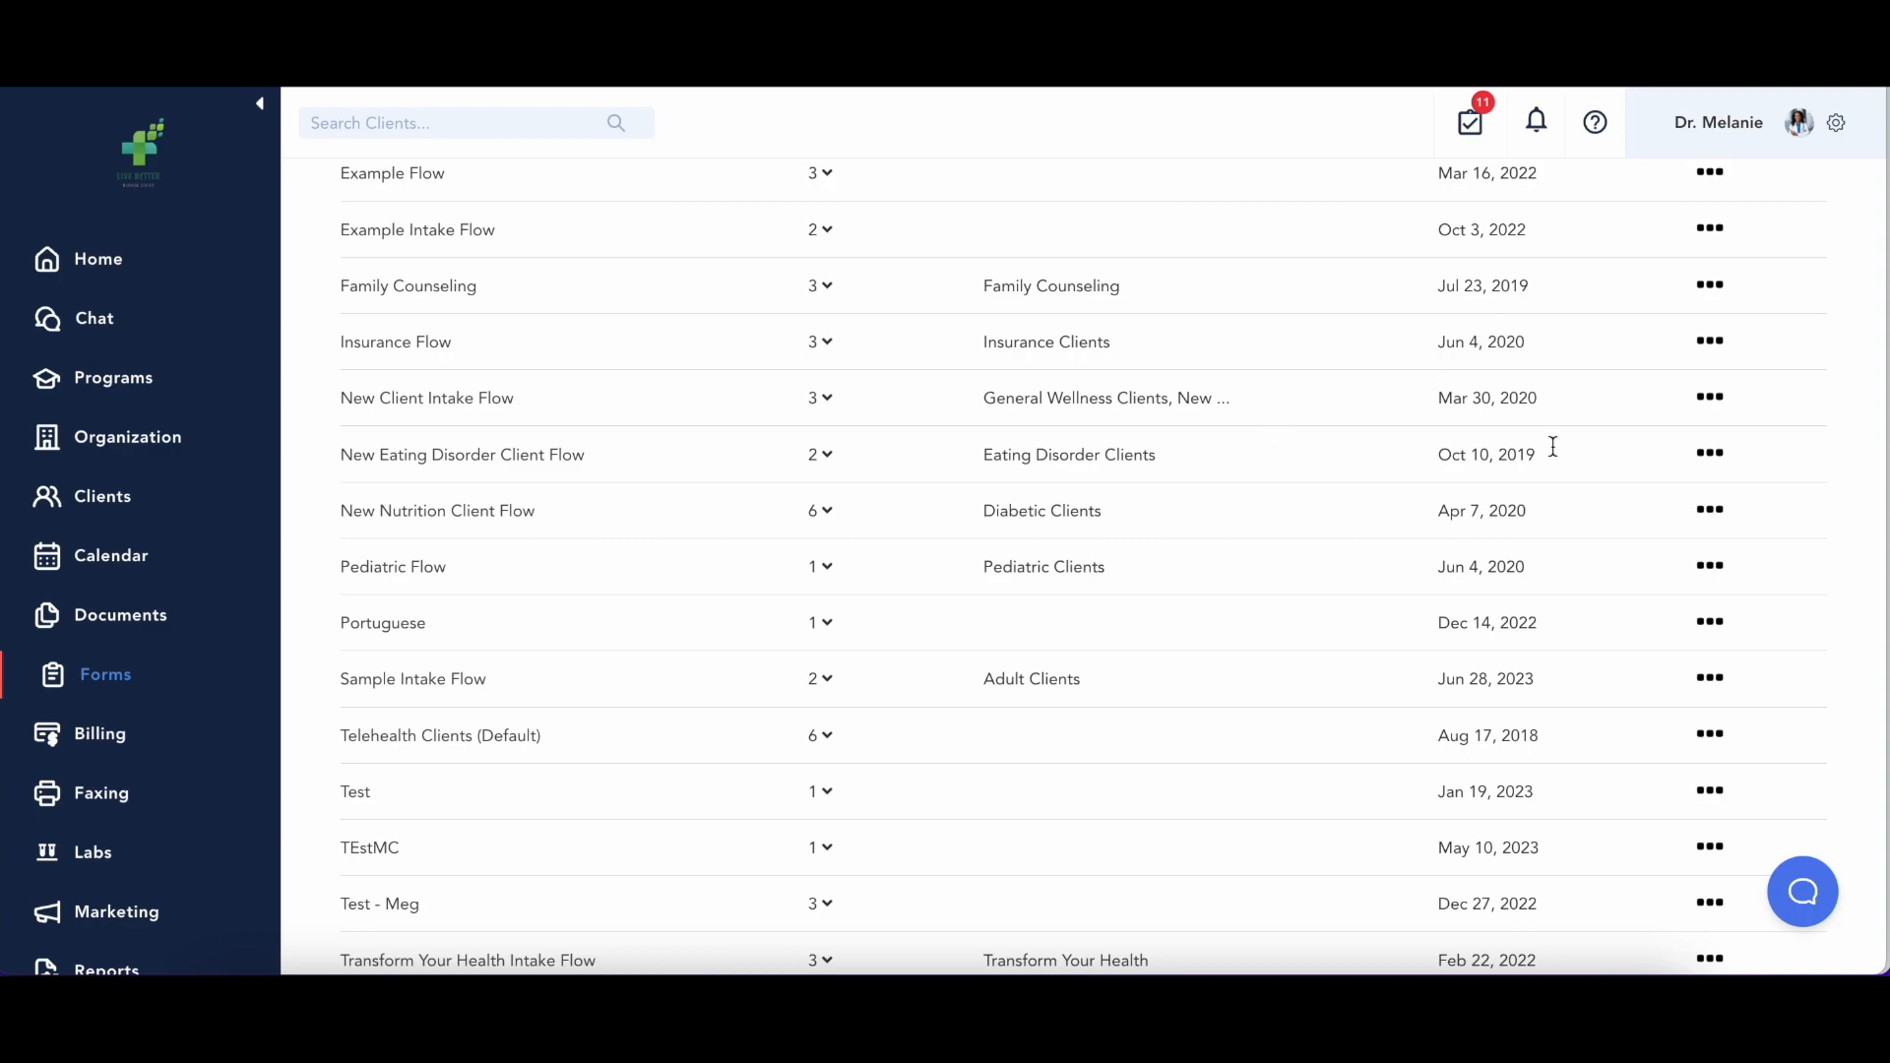
scroll(1535, 492, "up", 7)
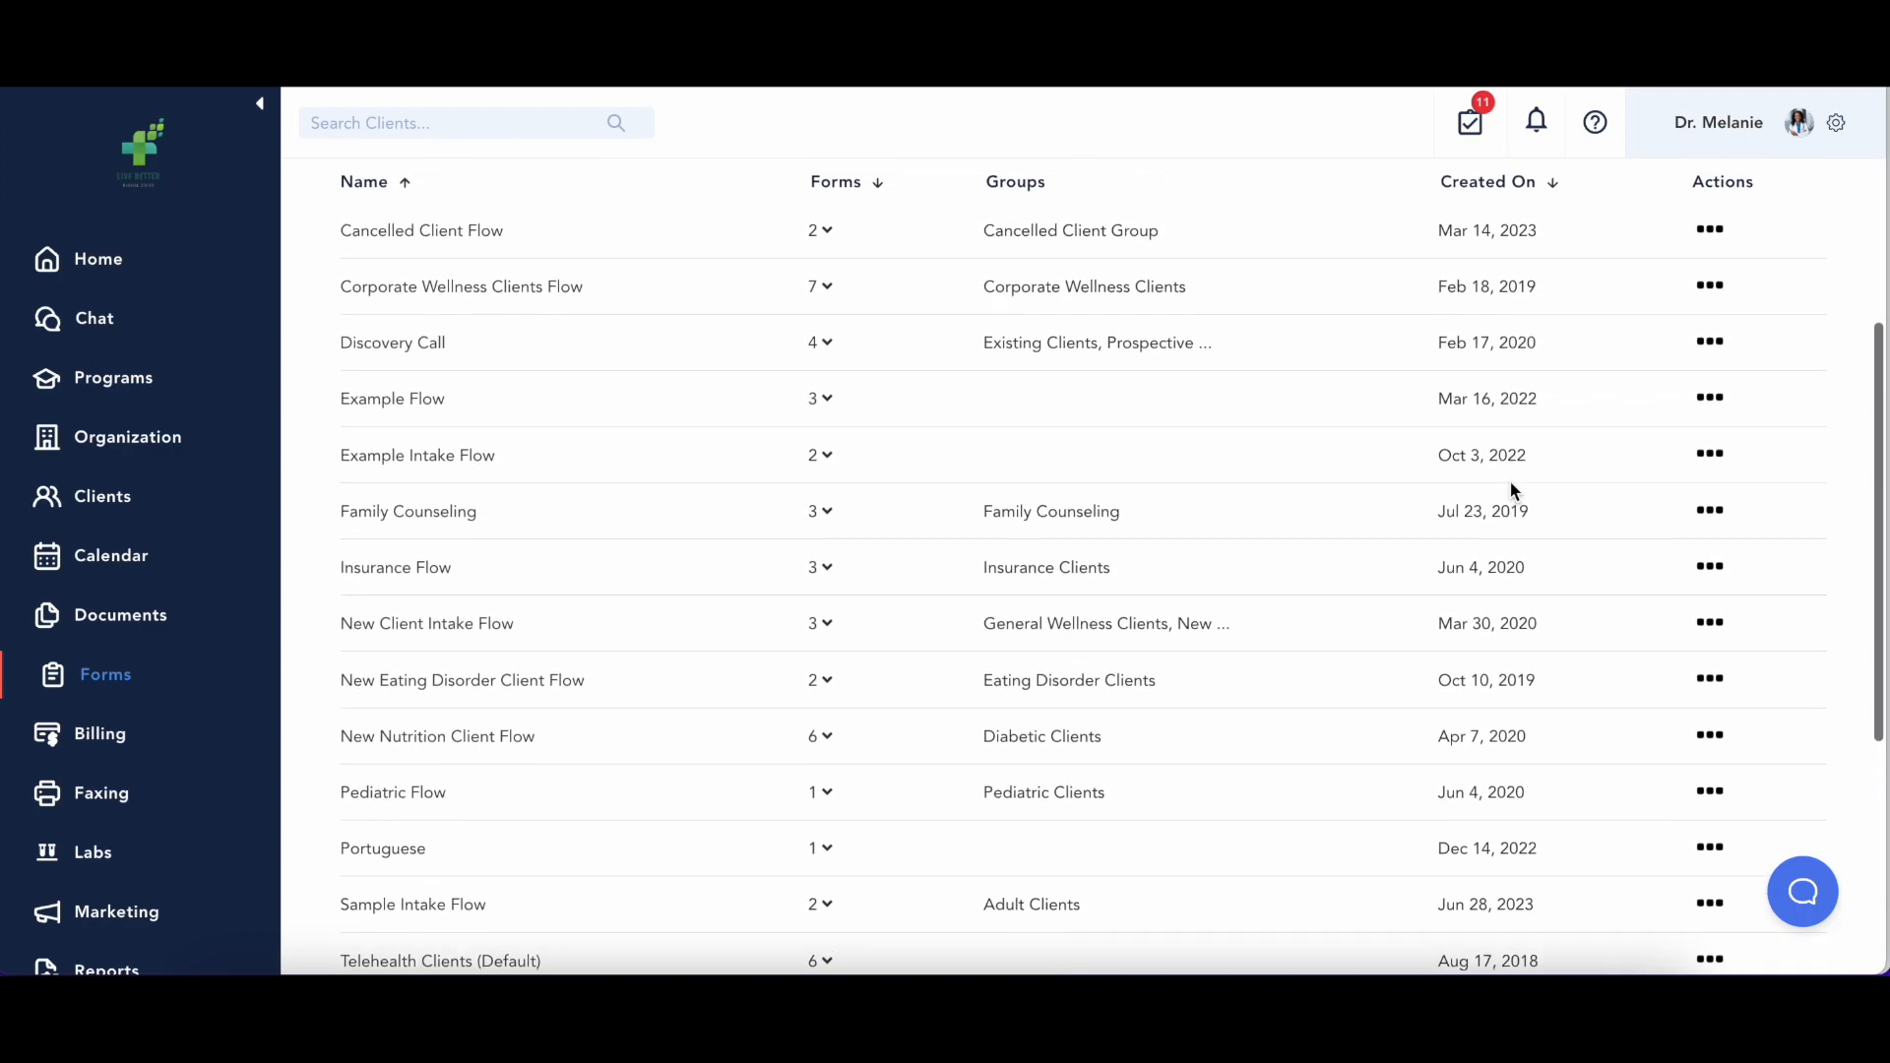
- Manage the Example Intake Flow and add the existing Sample Intake form to it as a required form
left_click(1711, 553)
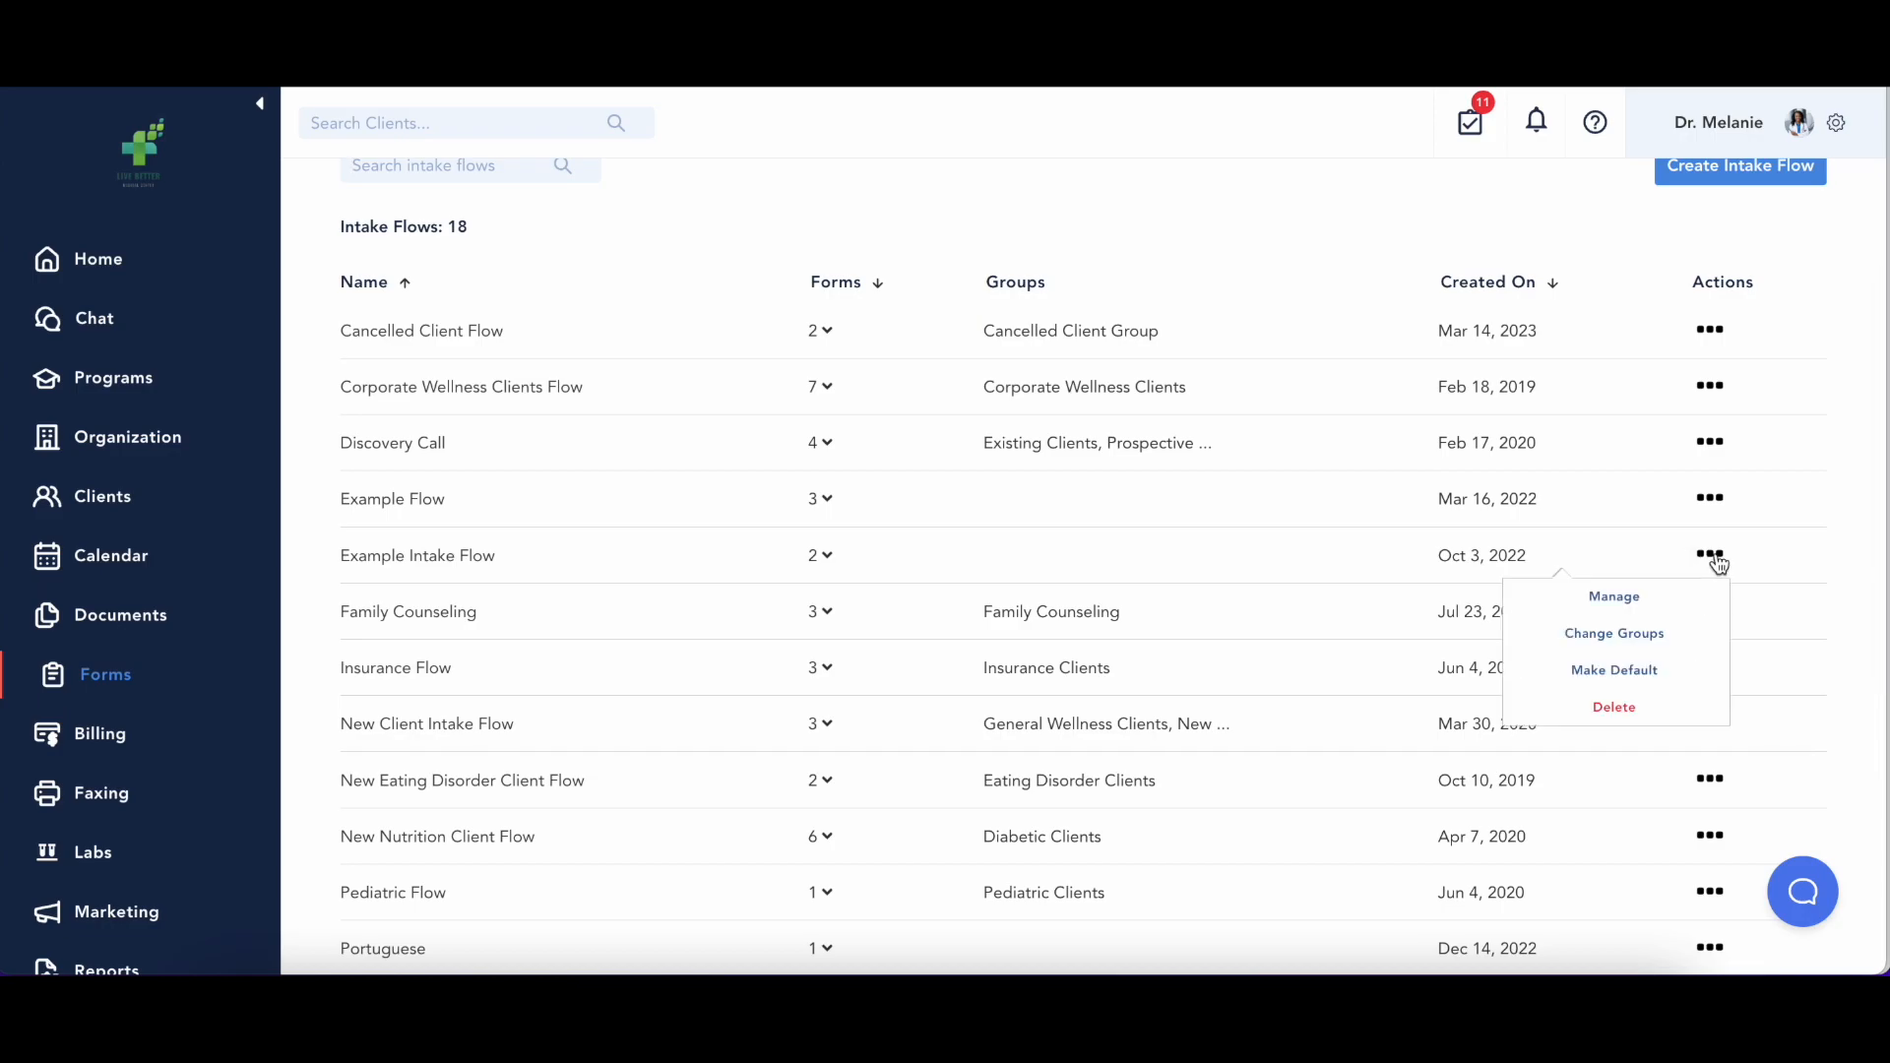
left_click(1685, 594)
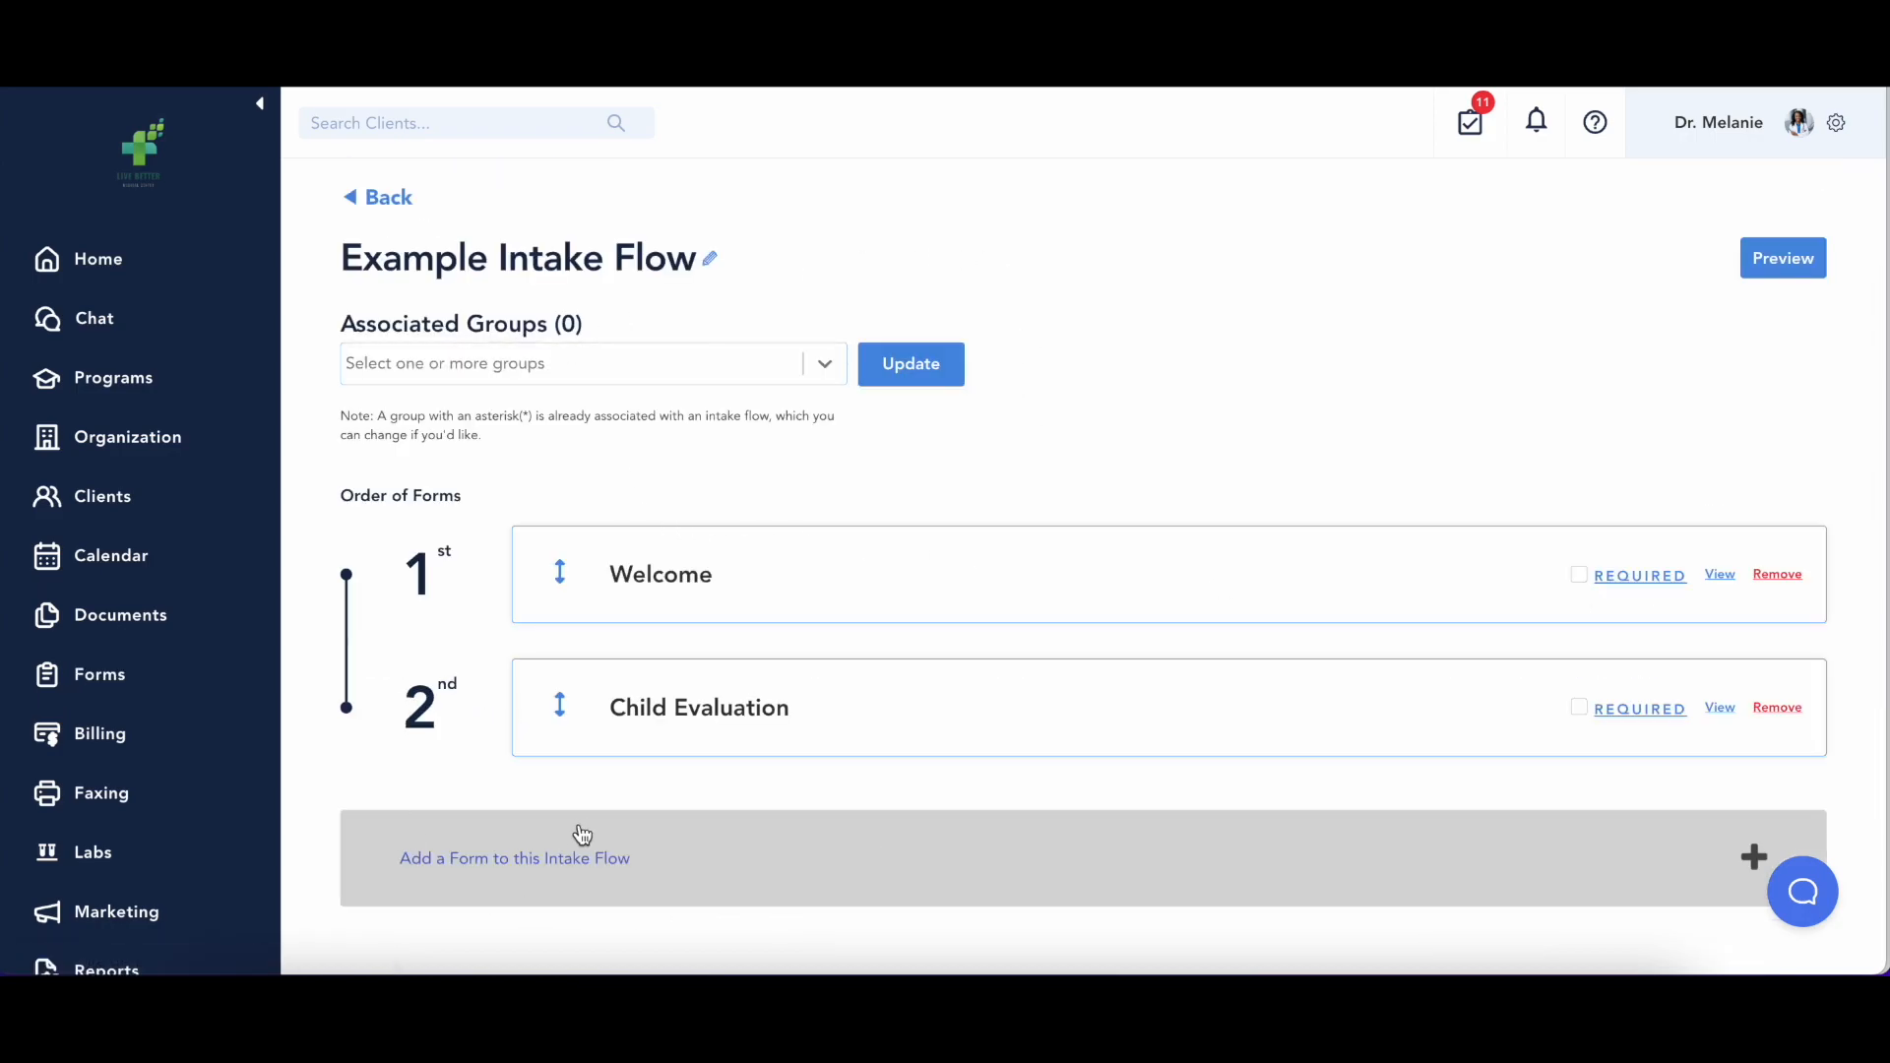
left_click(517, 868)
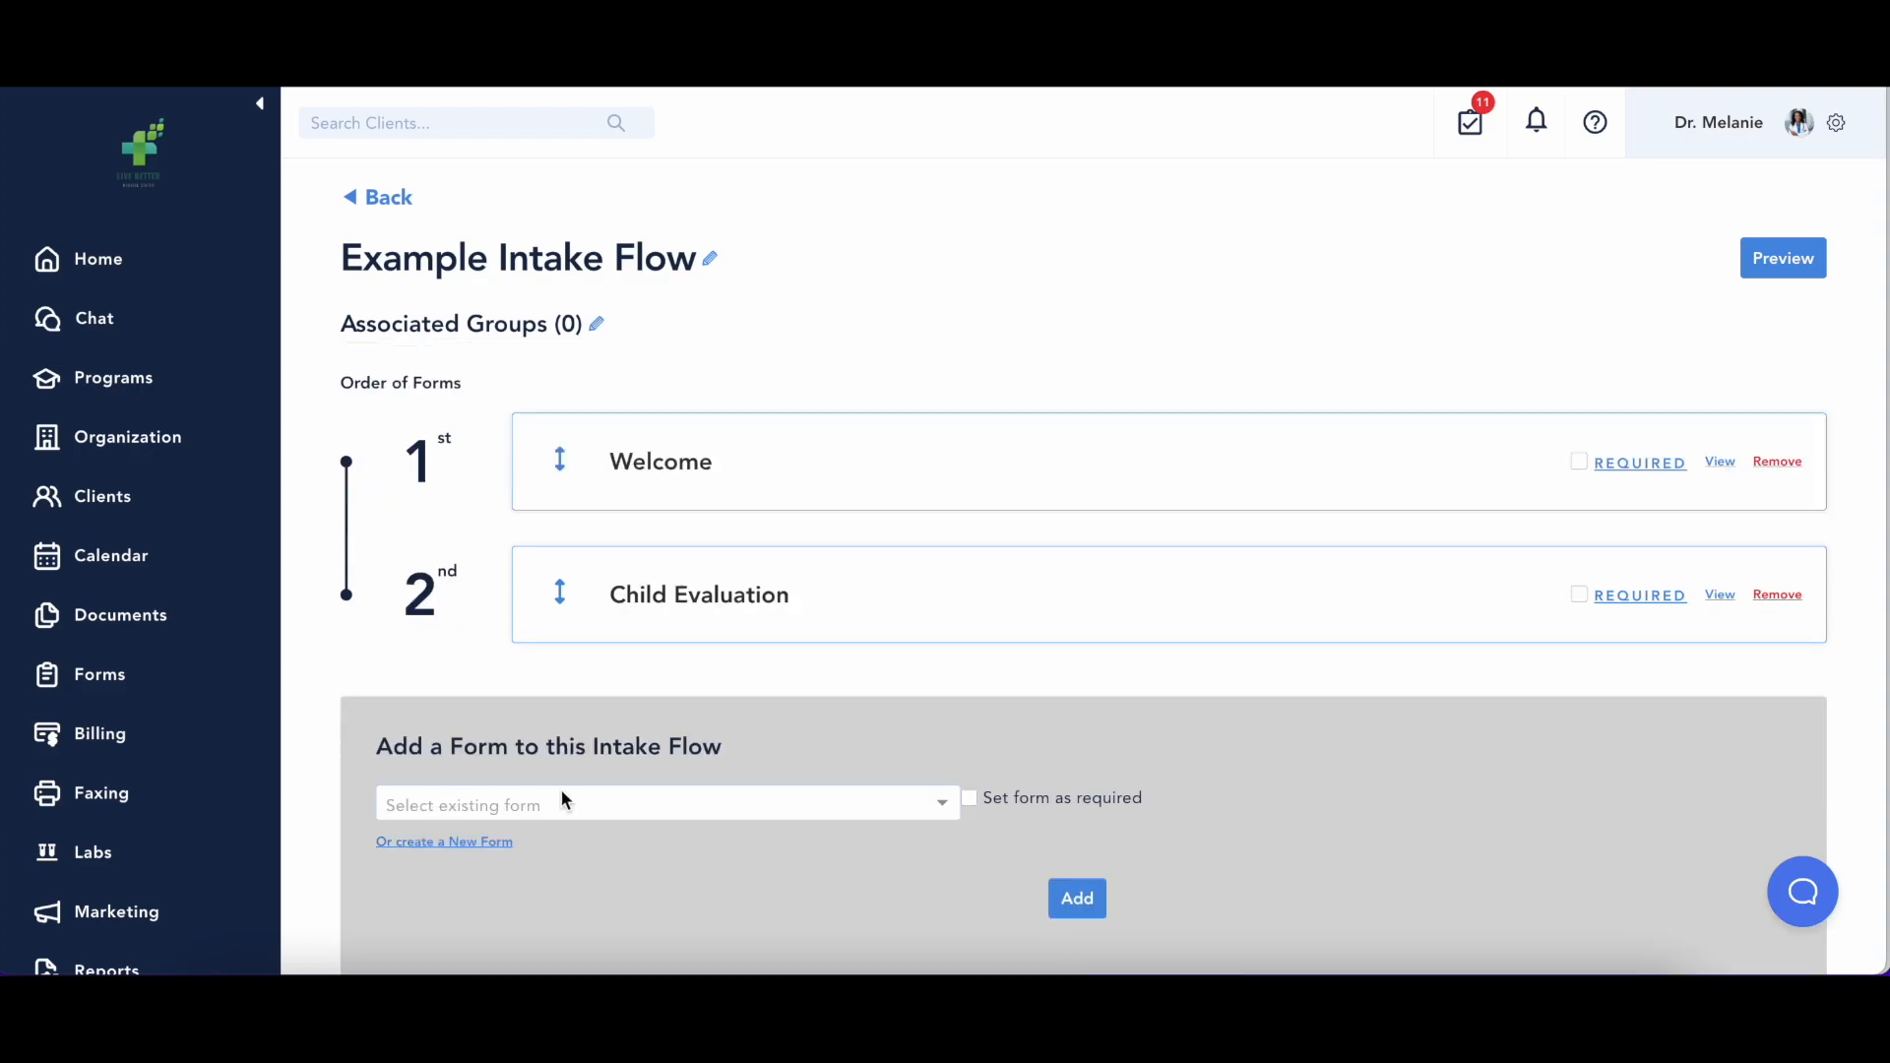
left_click(670, 790)
type("sample inta")
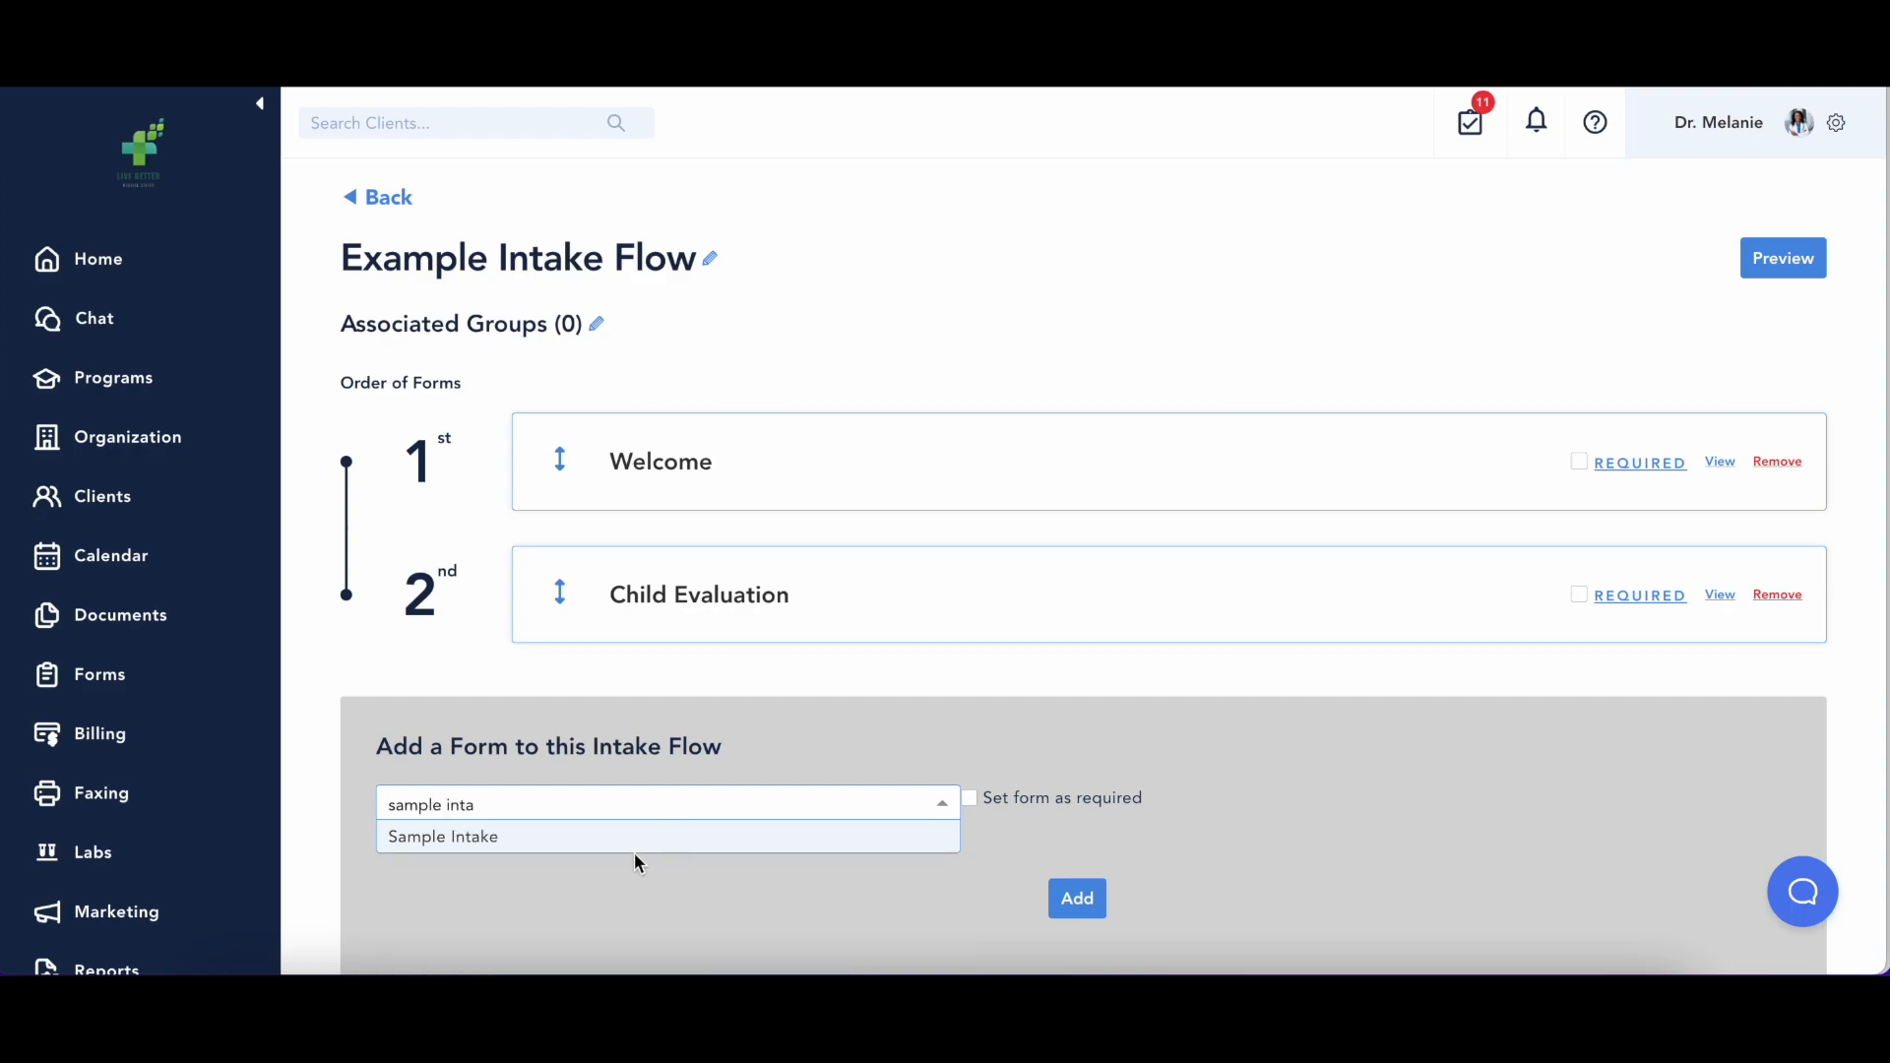
left_click(631, 846)
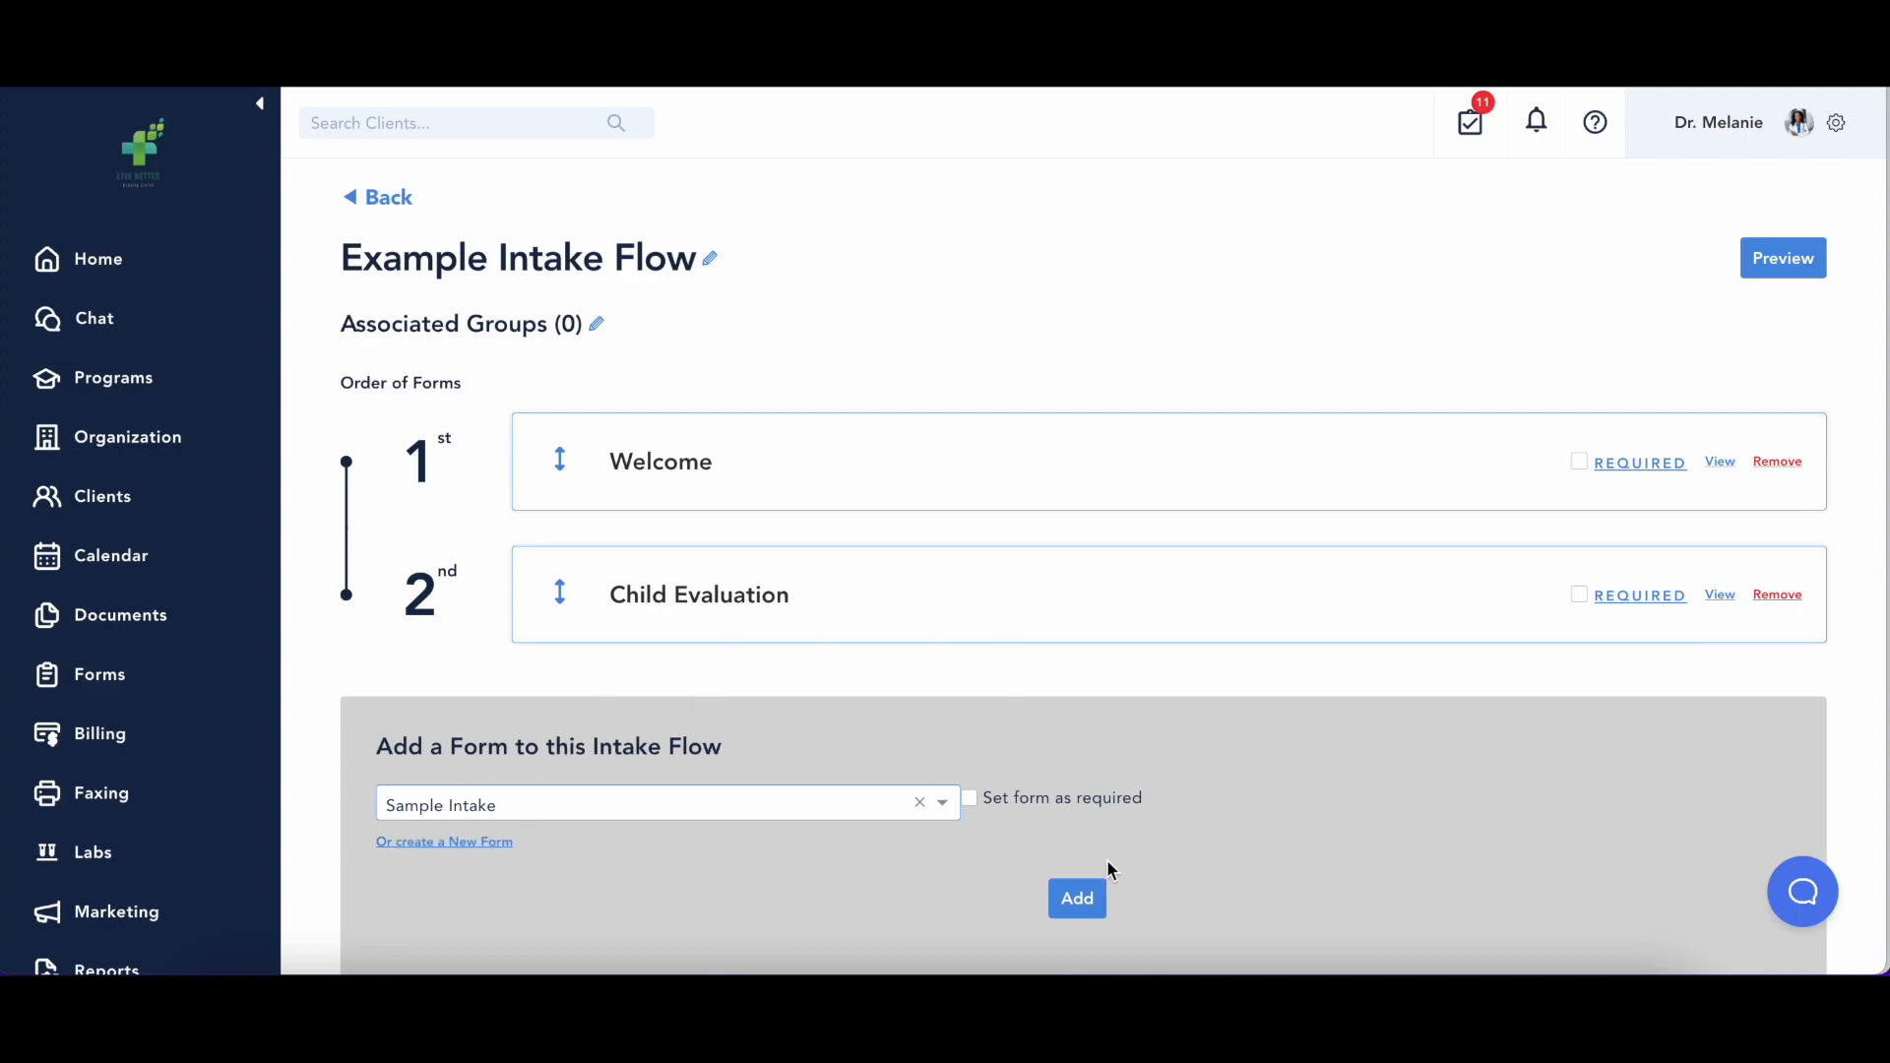
left_click(971, 801)
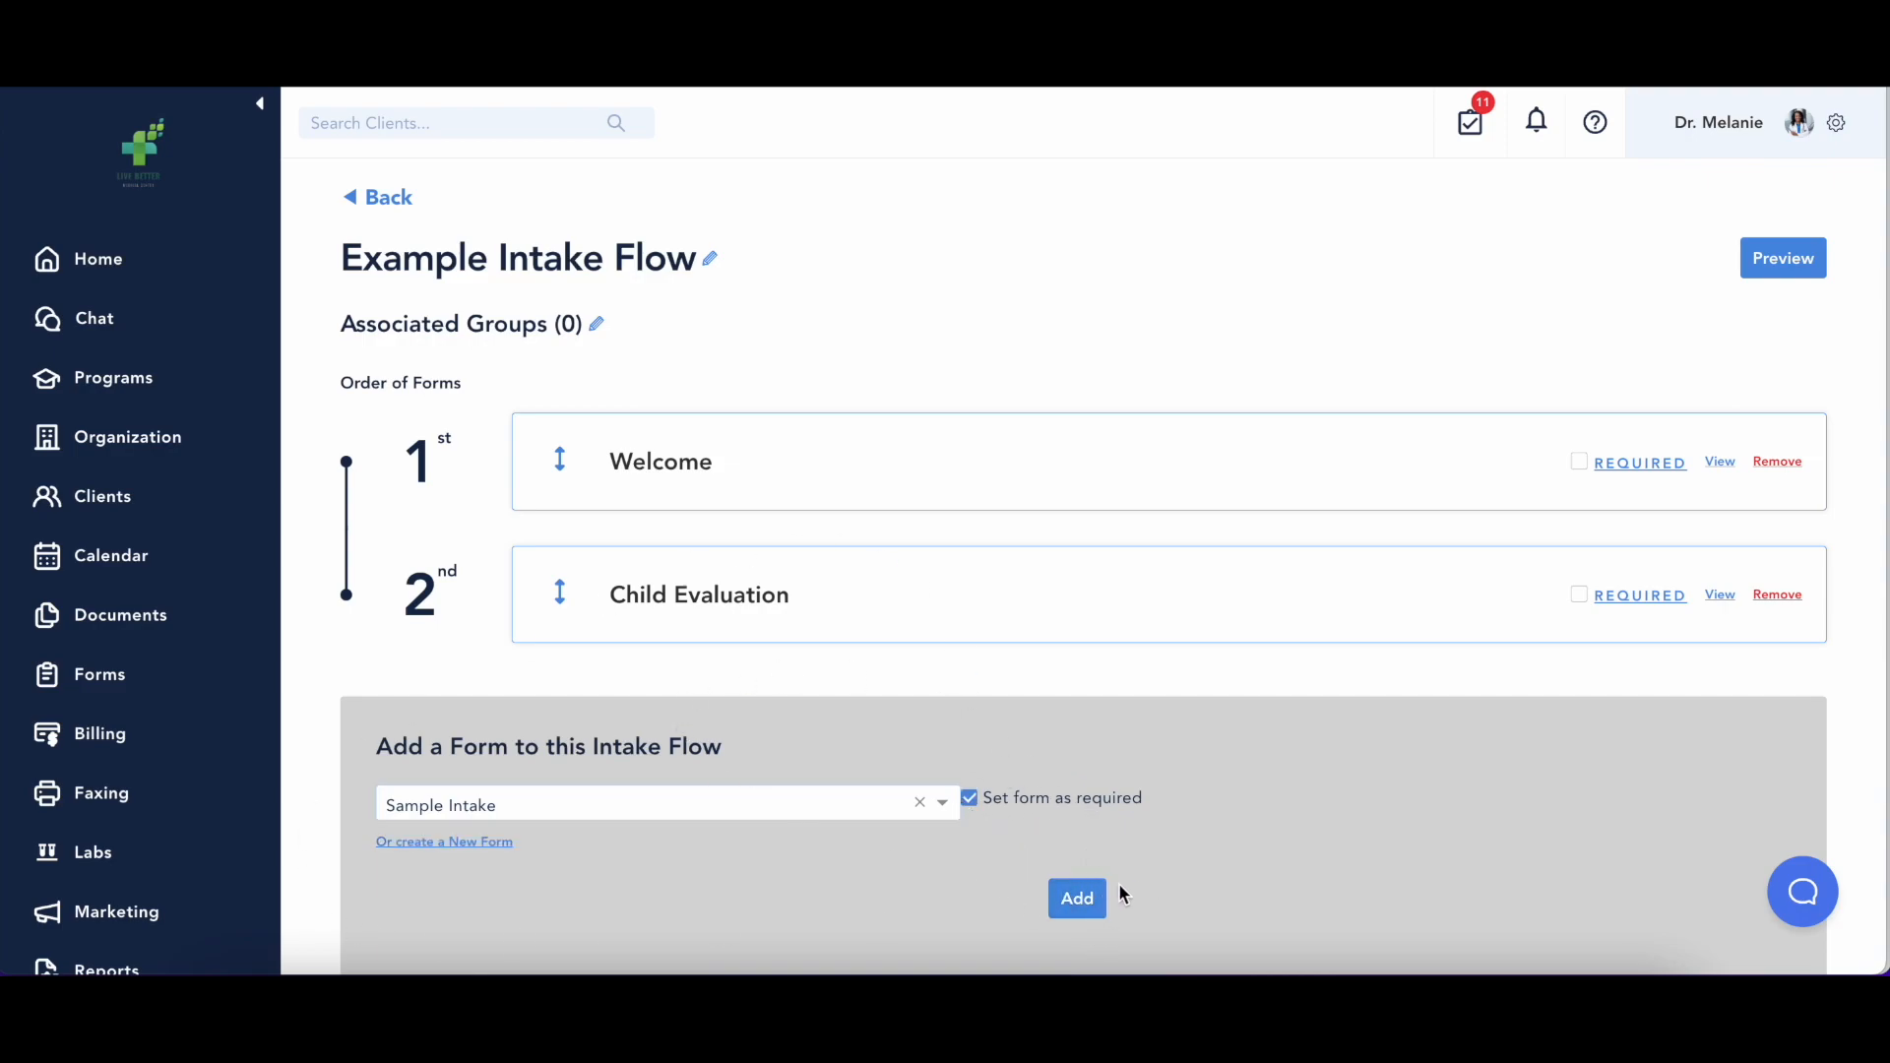
left_click(1084, 921)
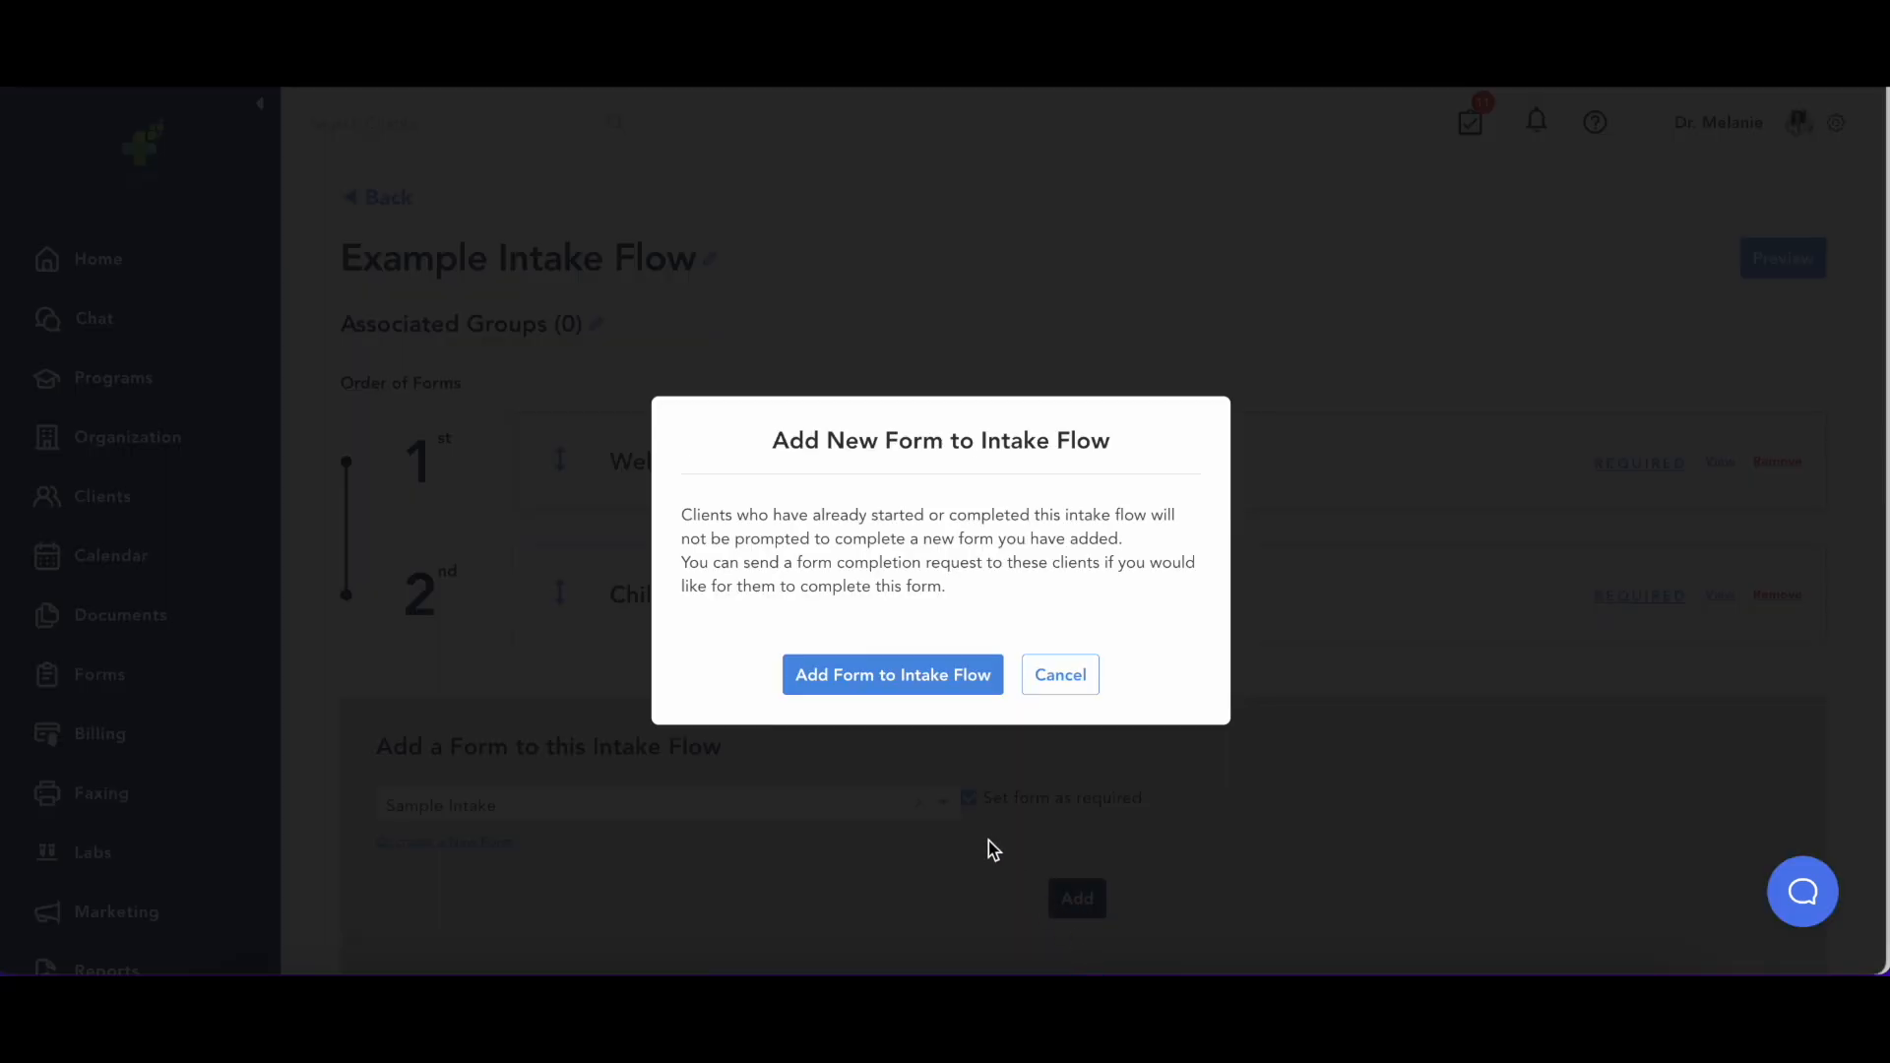
left_click(906, 680)
- Add the existing Insurance Form to the Example Intake Flow without making it required
scroll(637, 805, "down", 2)
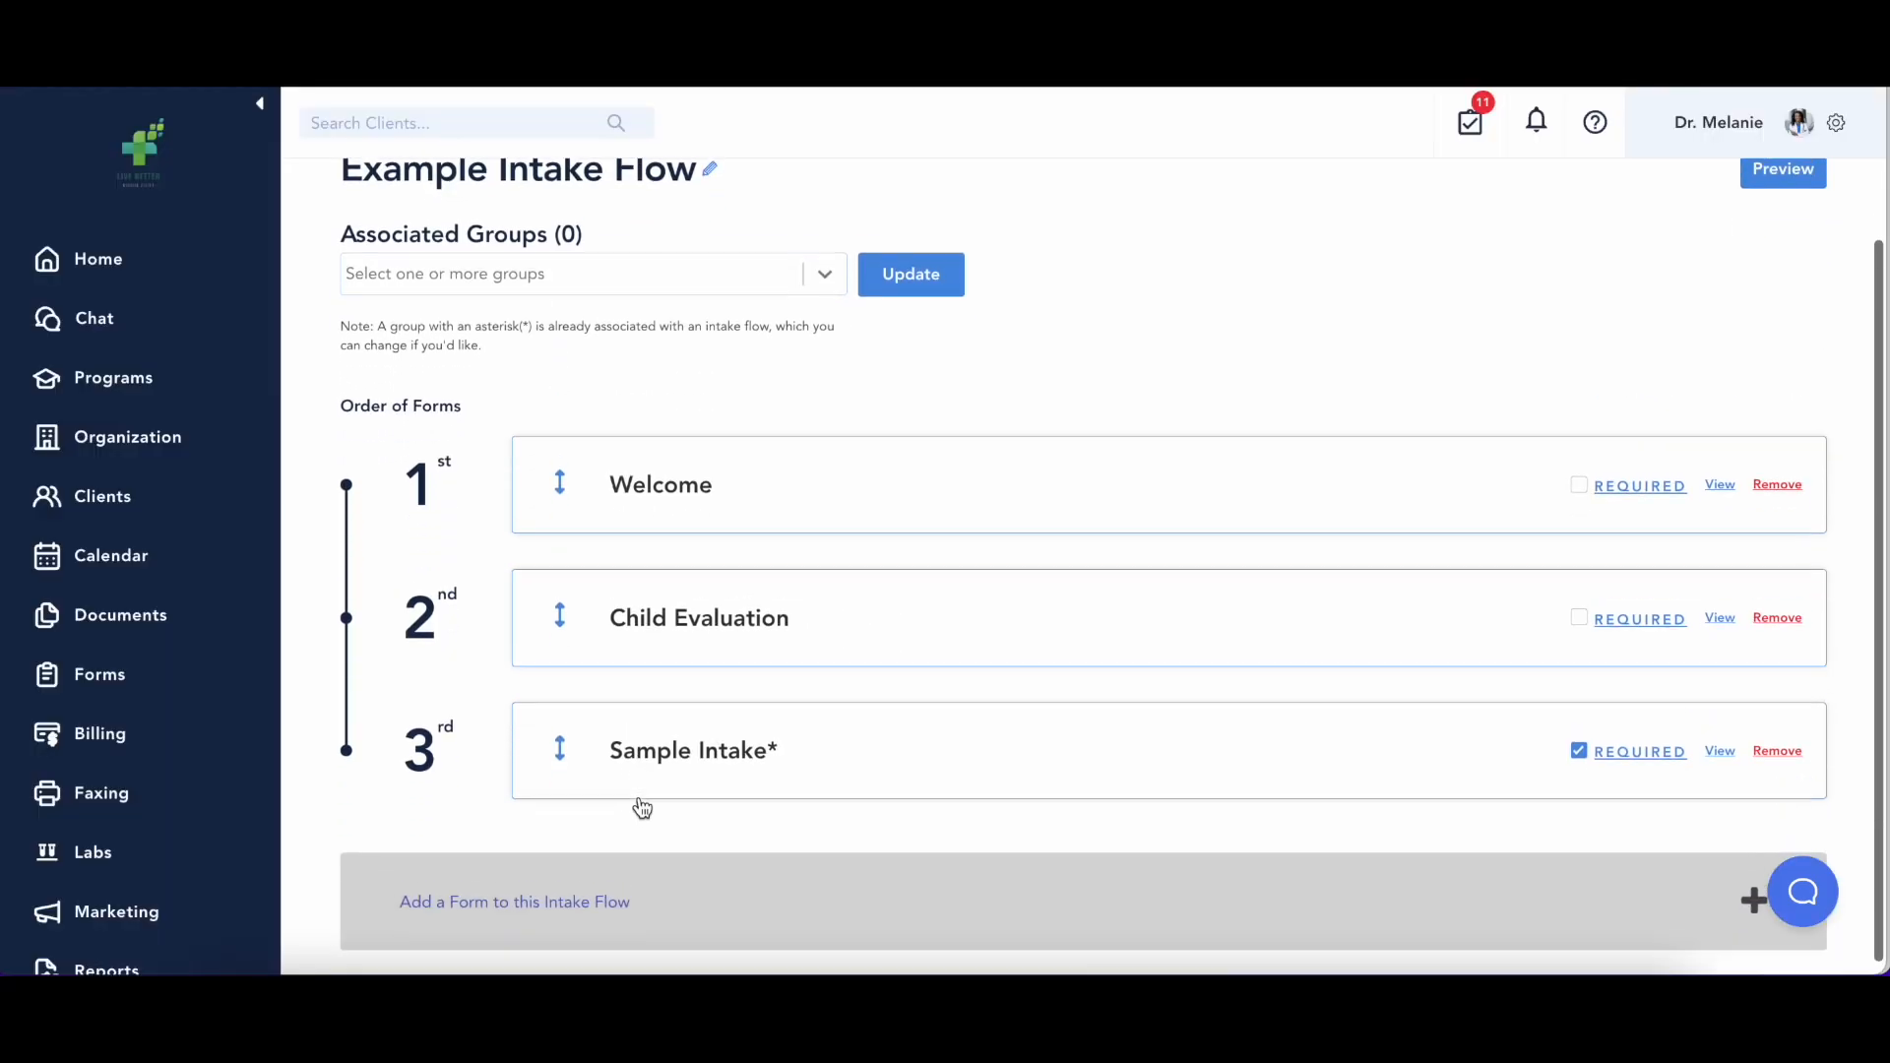
left_click(568, 910)
left_click(547, 834)
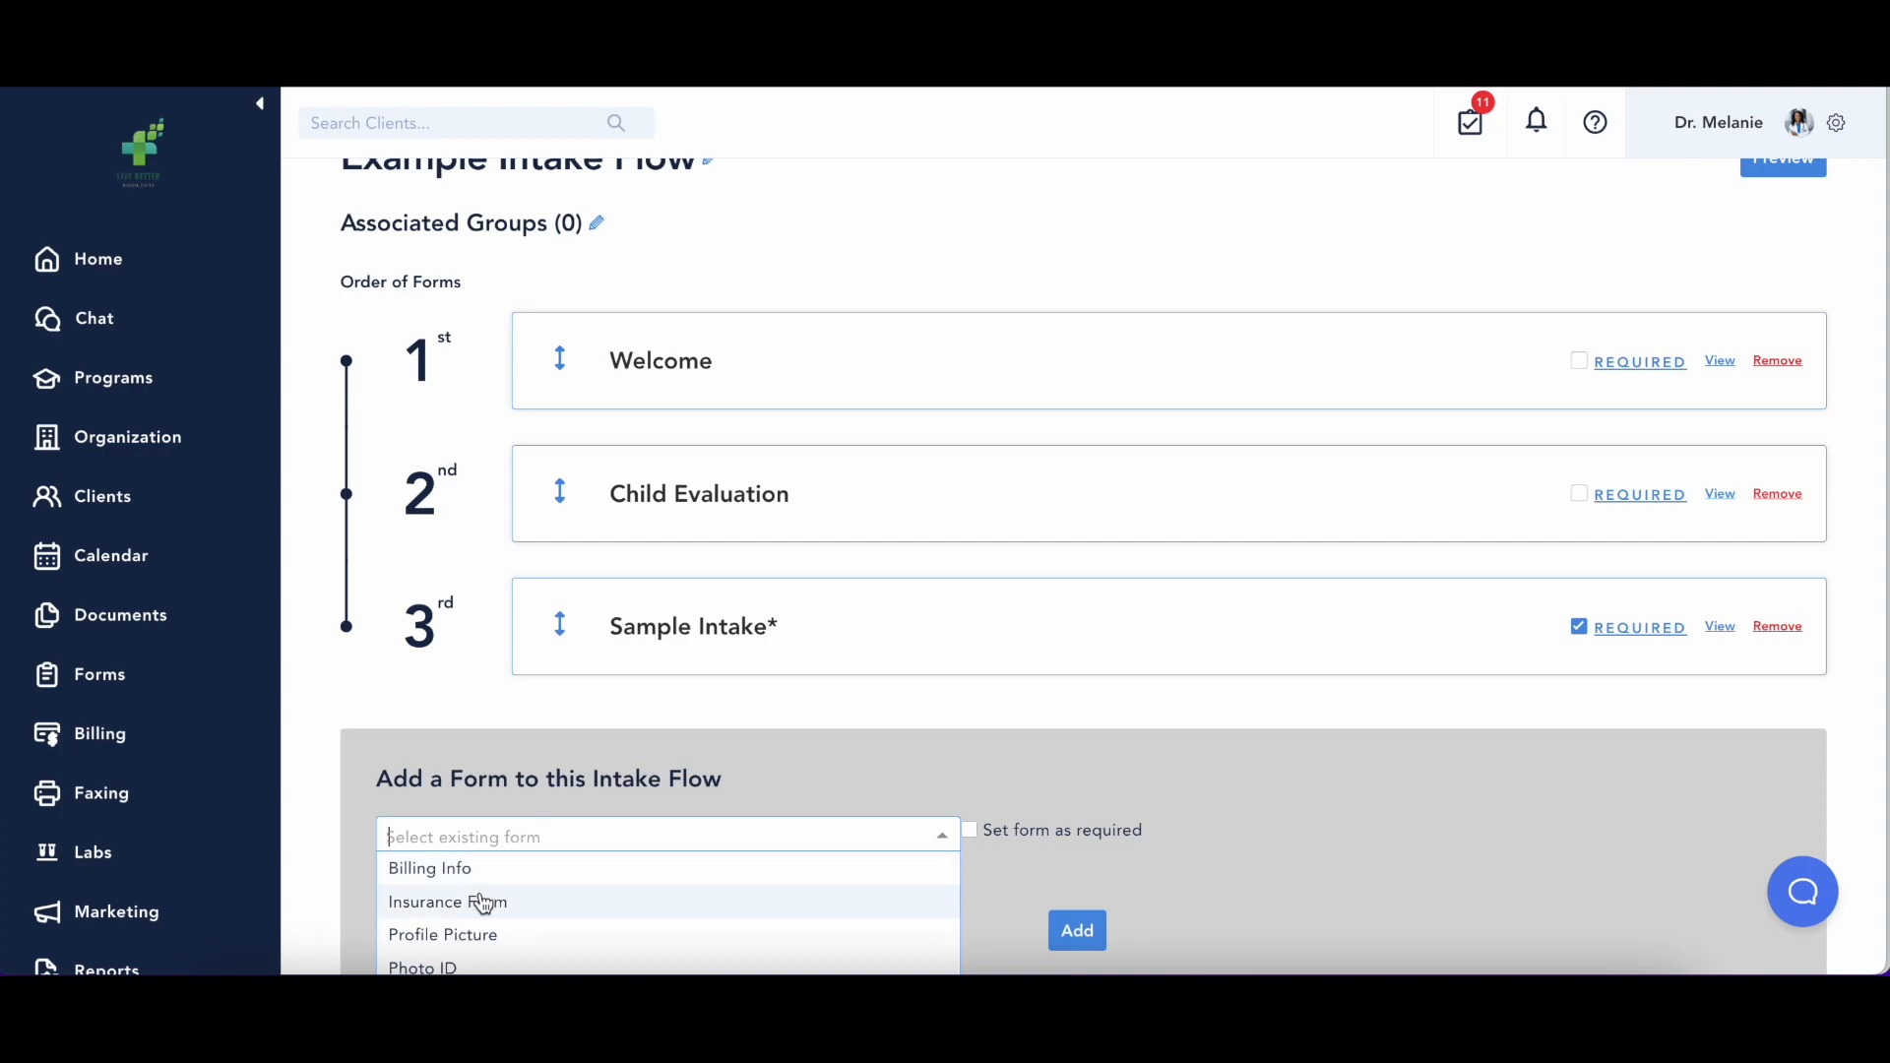
scroll(483, 904, "down", 2)
scroll(492, 904, "up", 1)
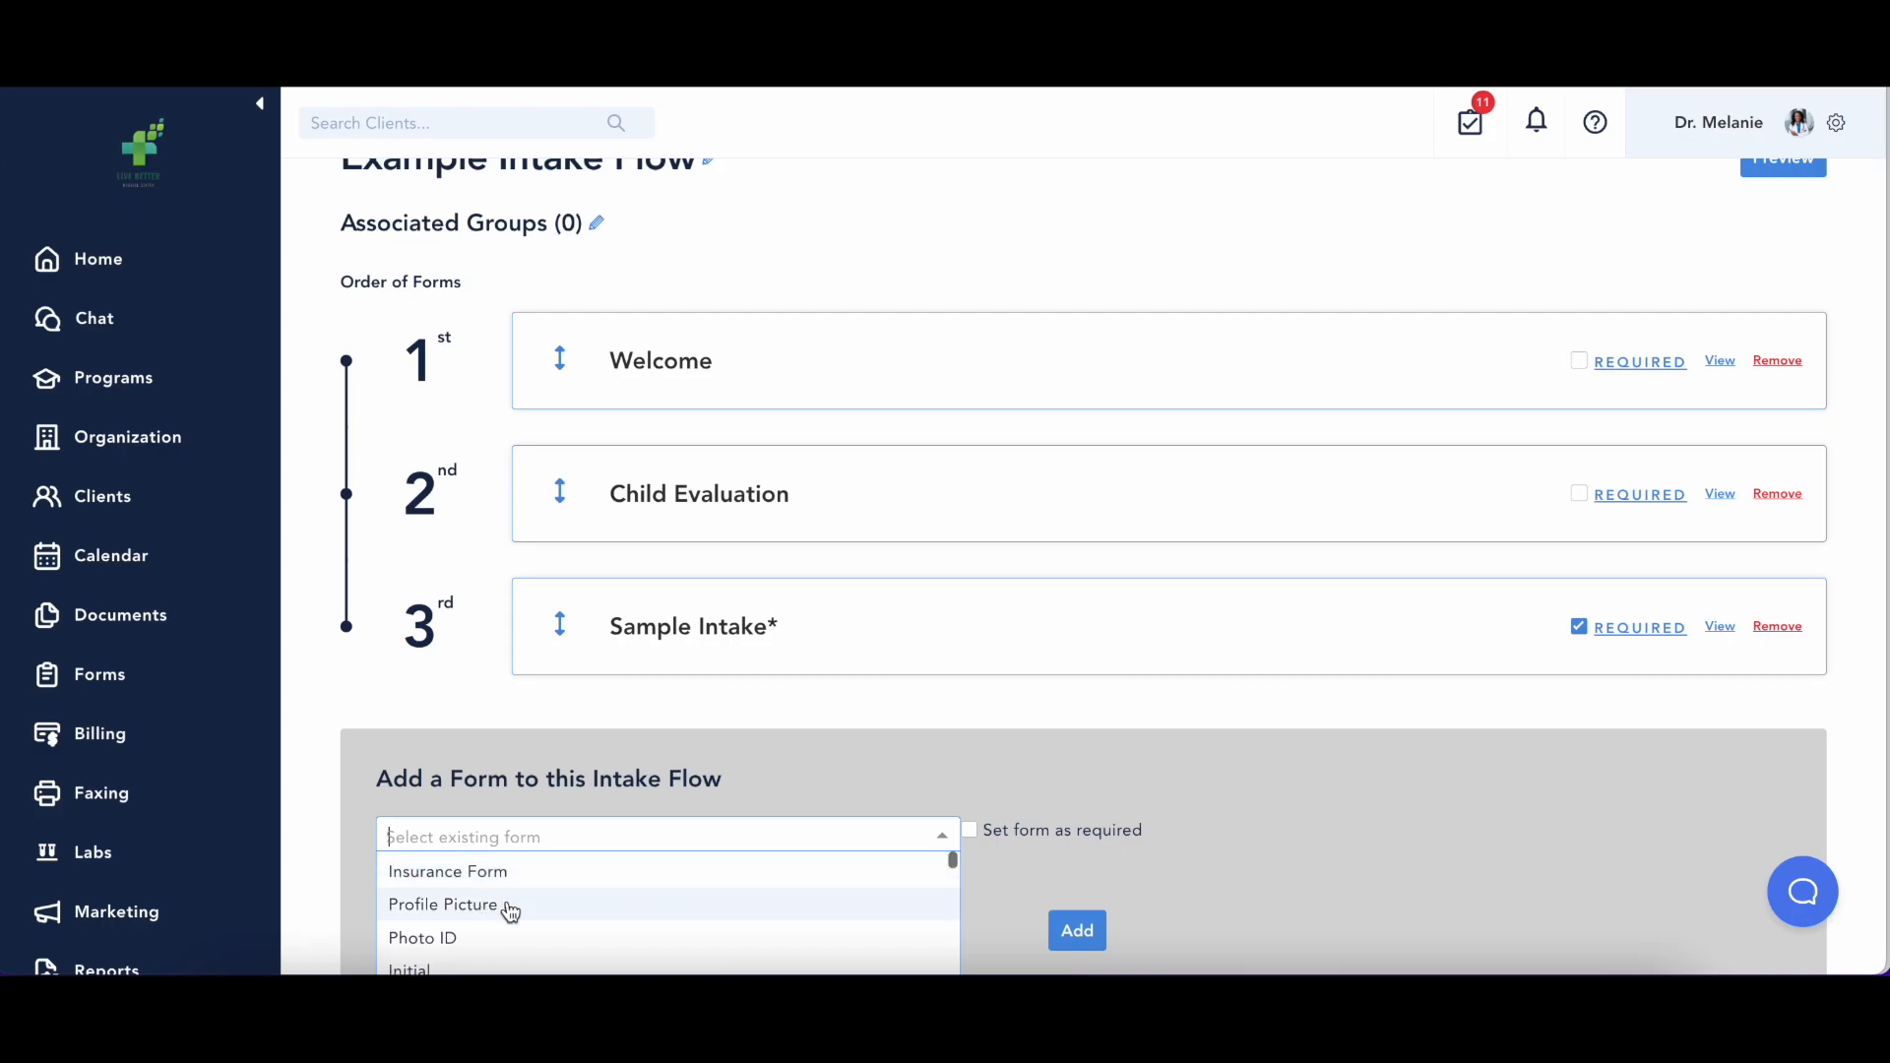
left_click(540, 876)
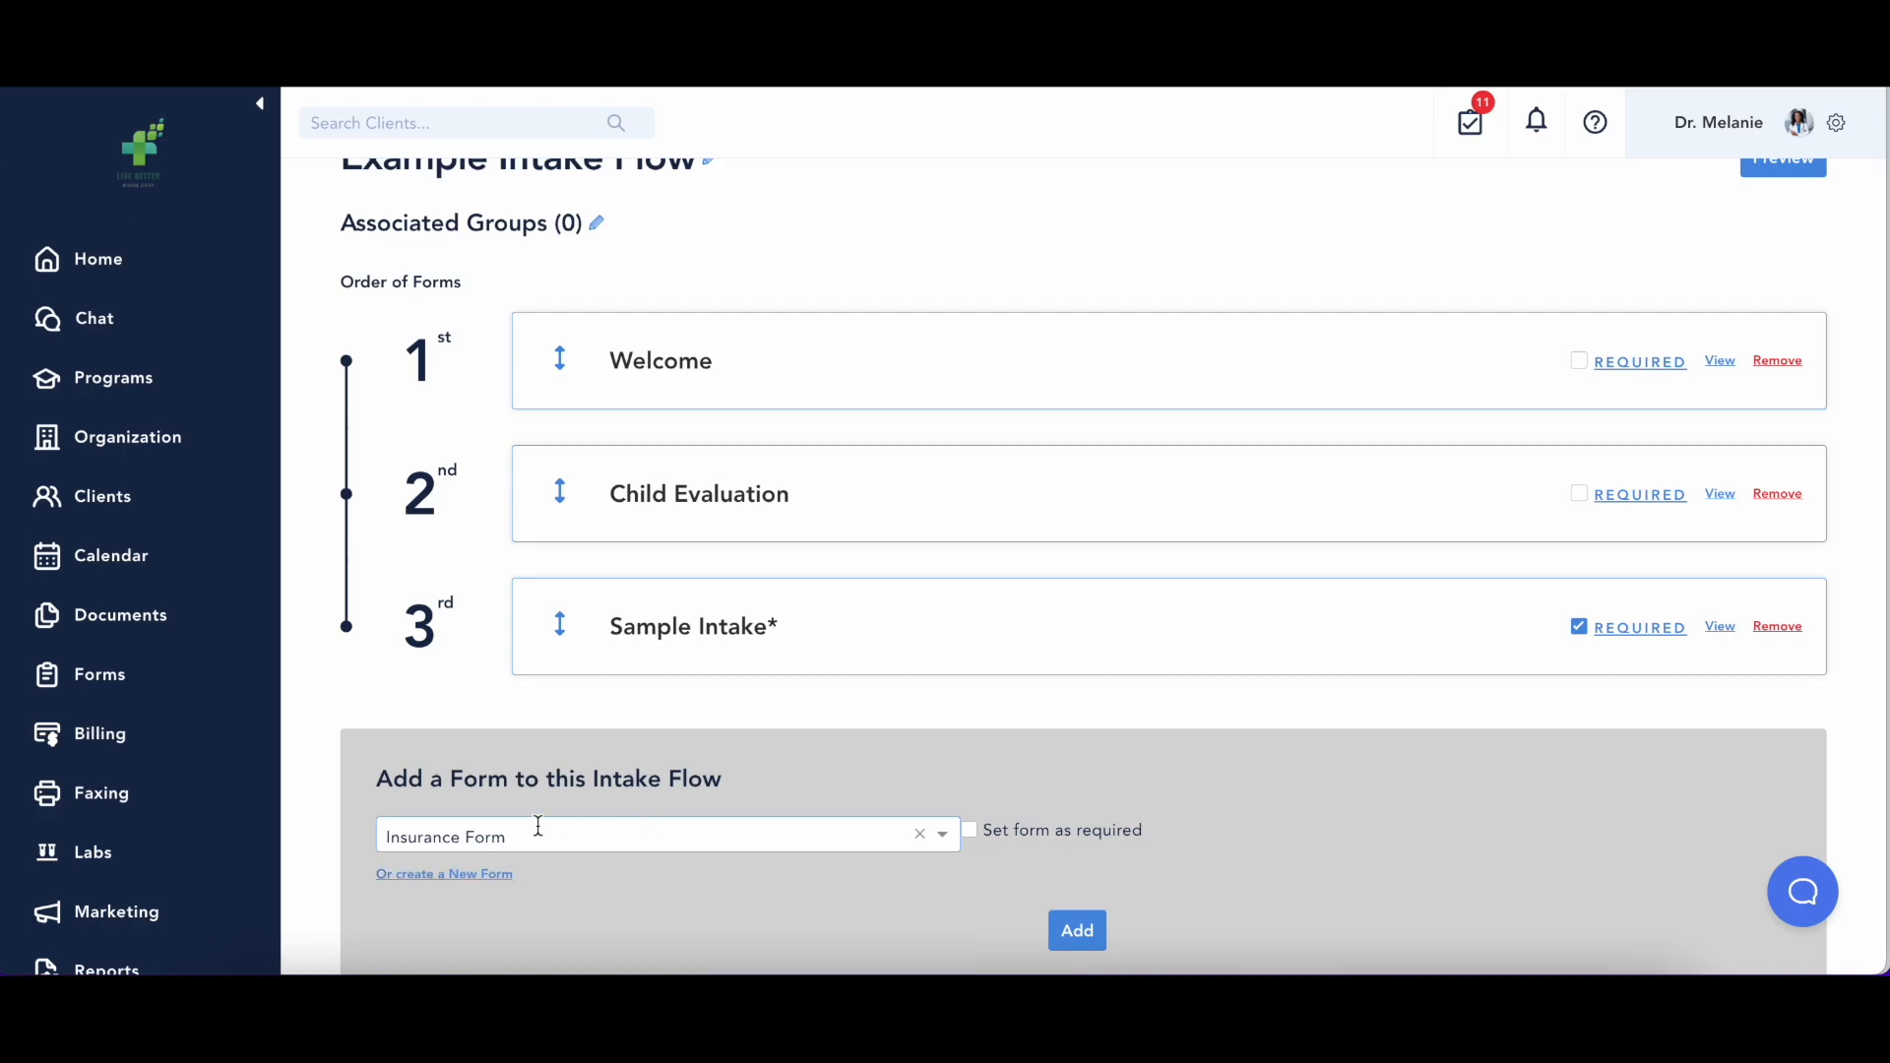
left_click(1077, 930)
left_click(866, 677)
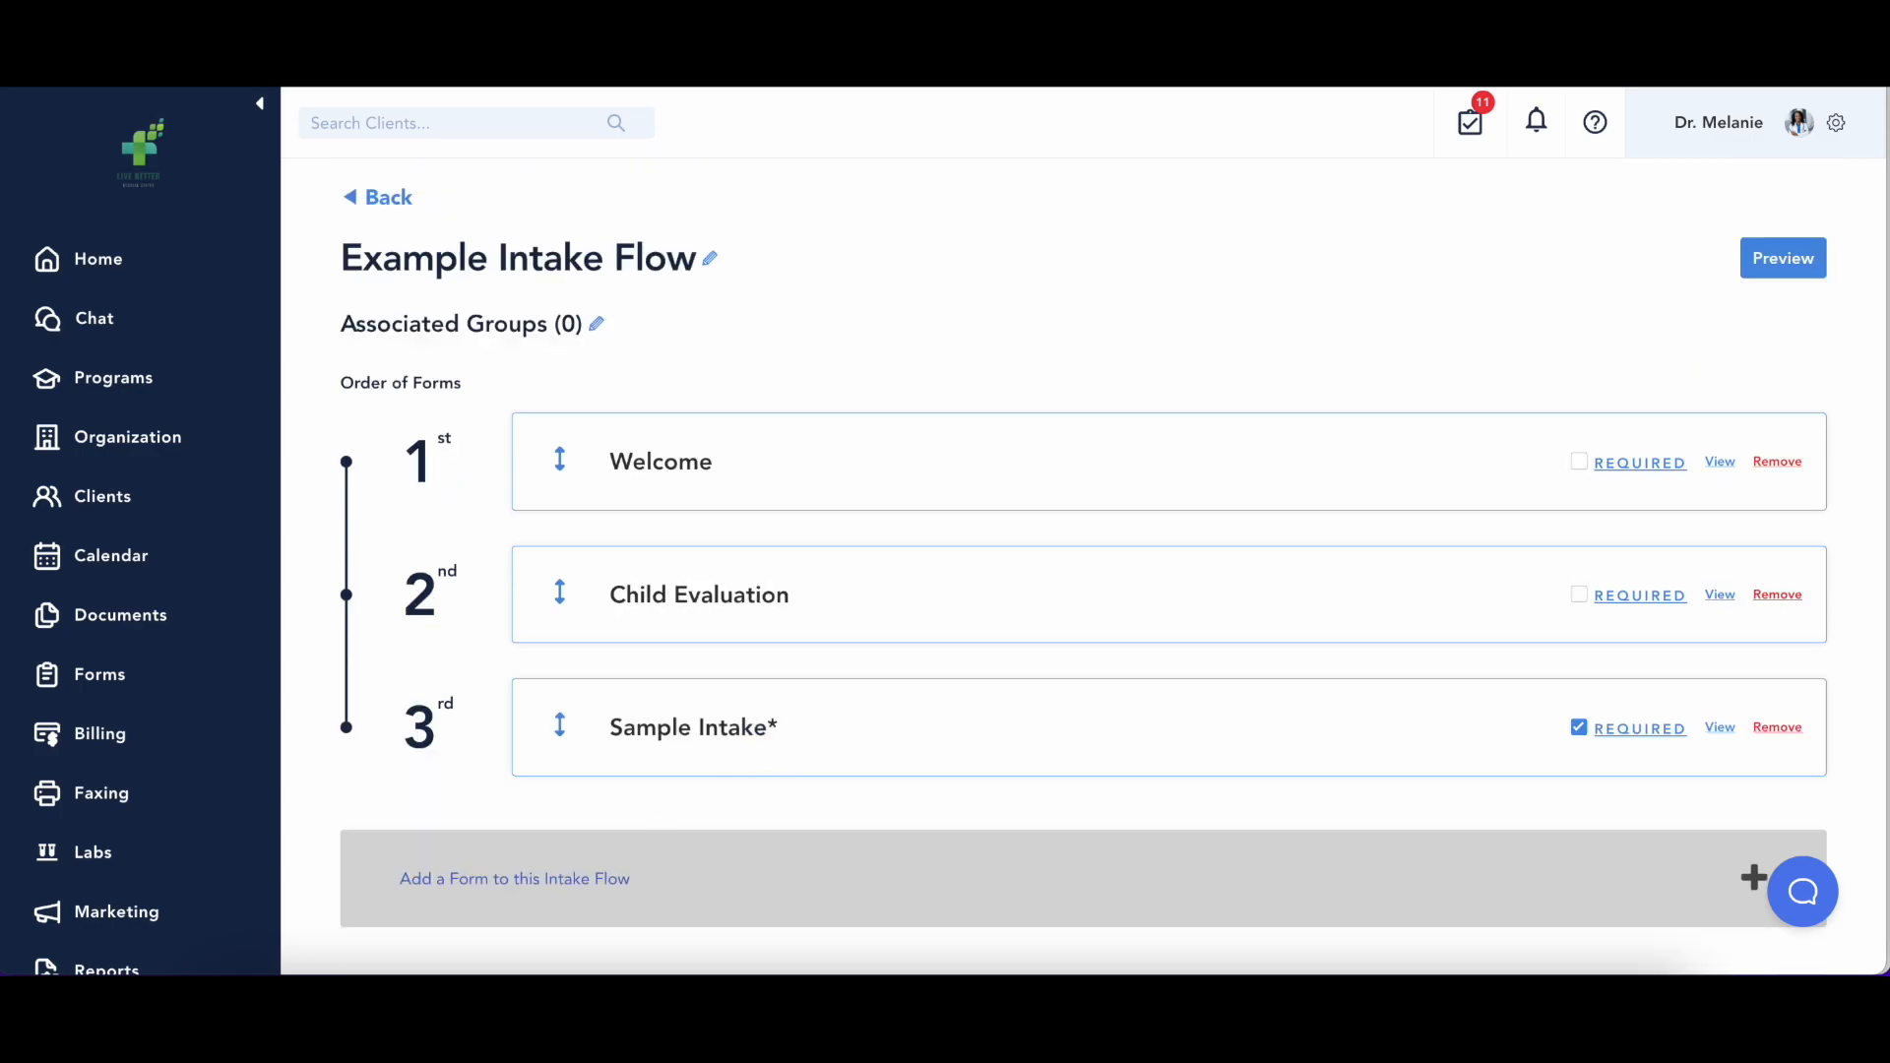
- Add the existing Billing Info form to the intake flow after the Insurance Form
scroll(689, 905, "down", 3)
left_click(531, 901)
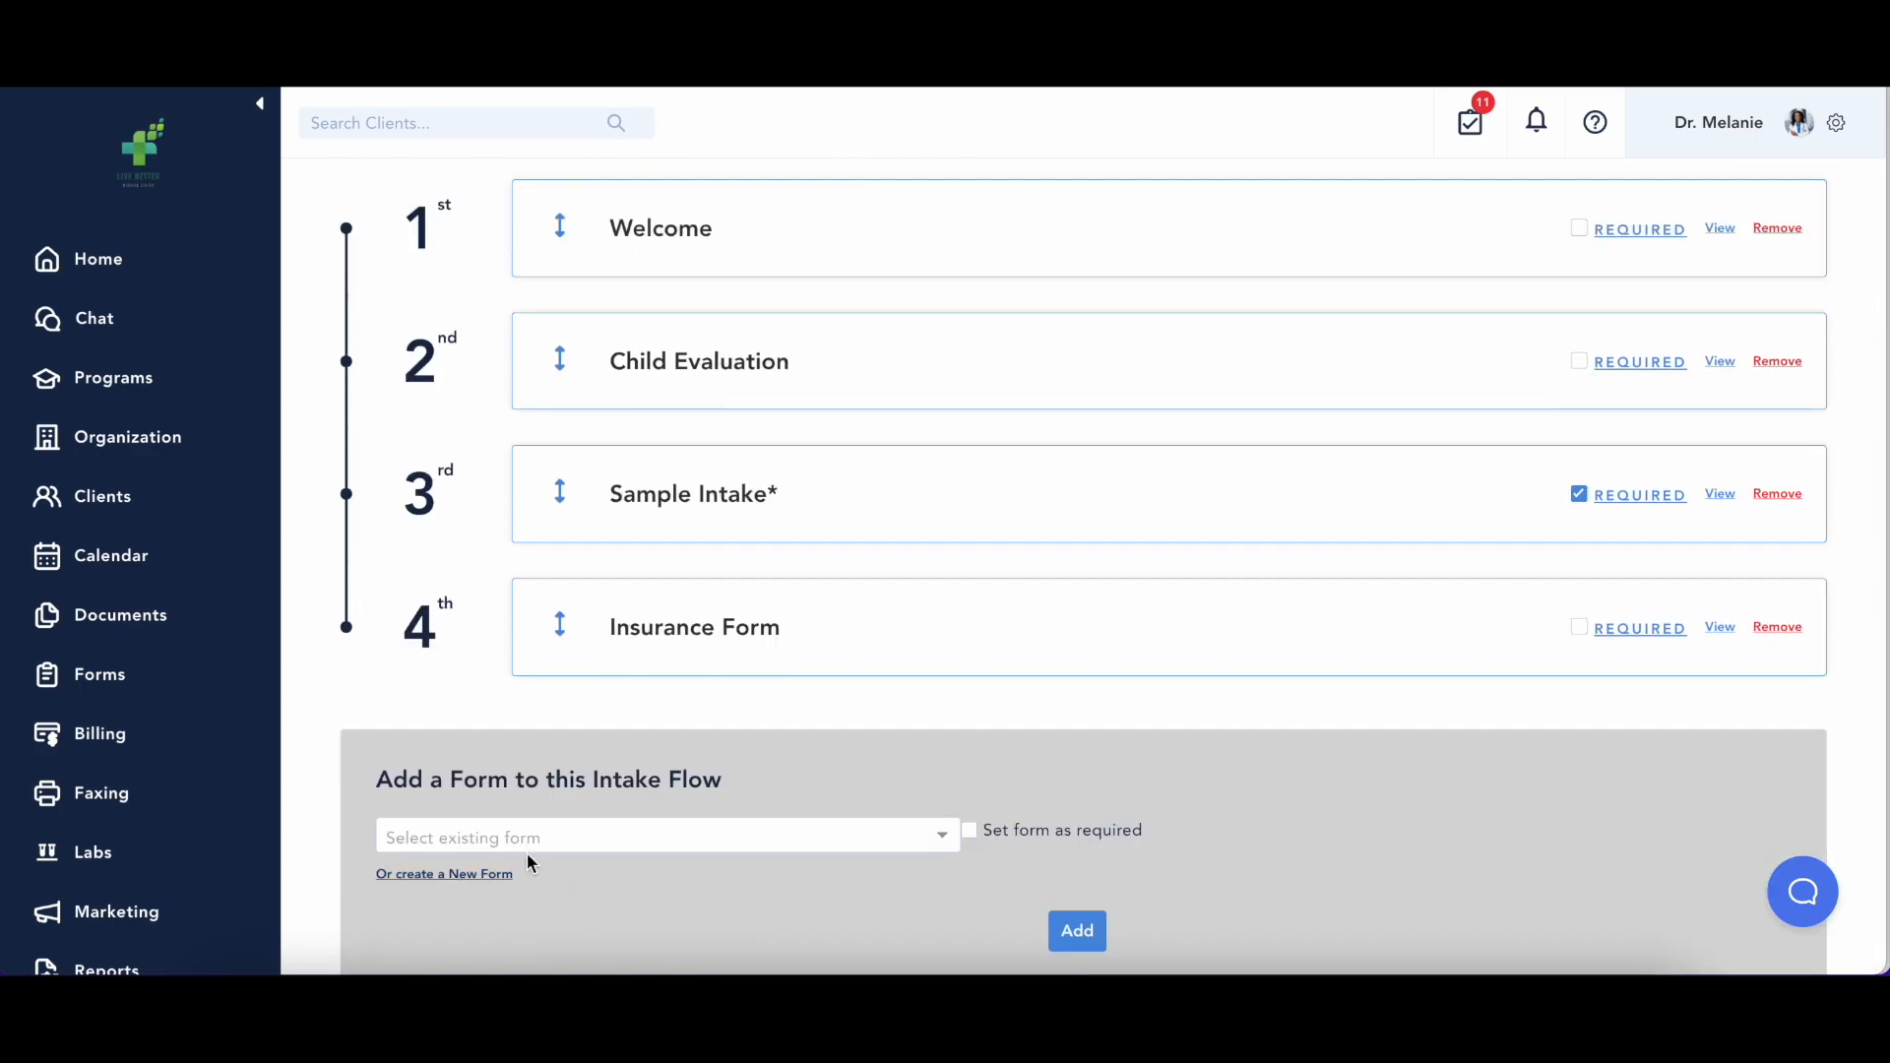
left_click(510, 835)
left_click(453, 868)
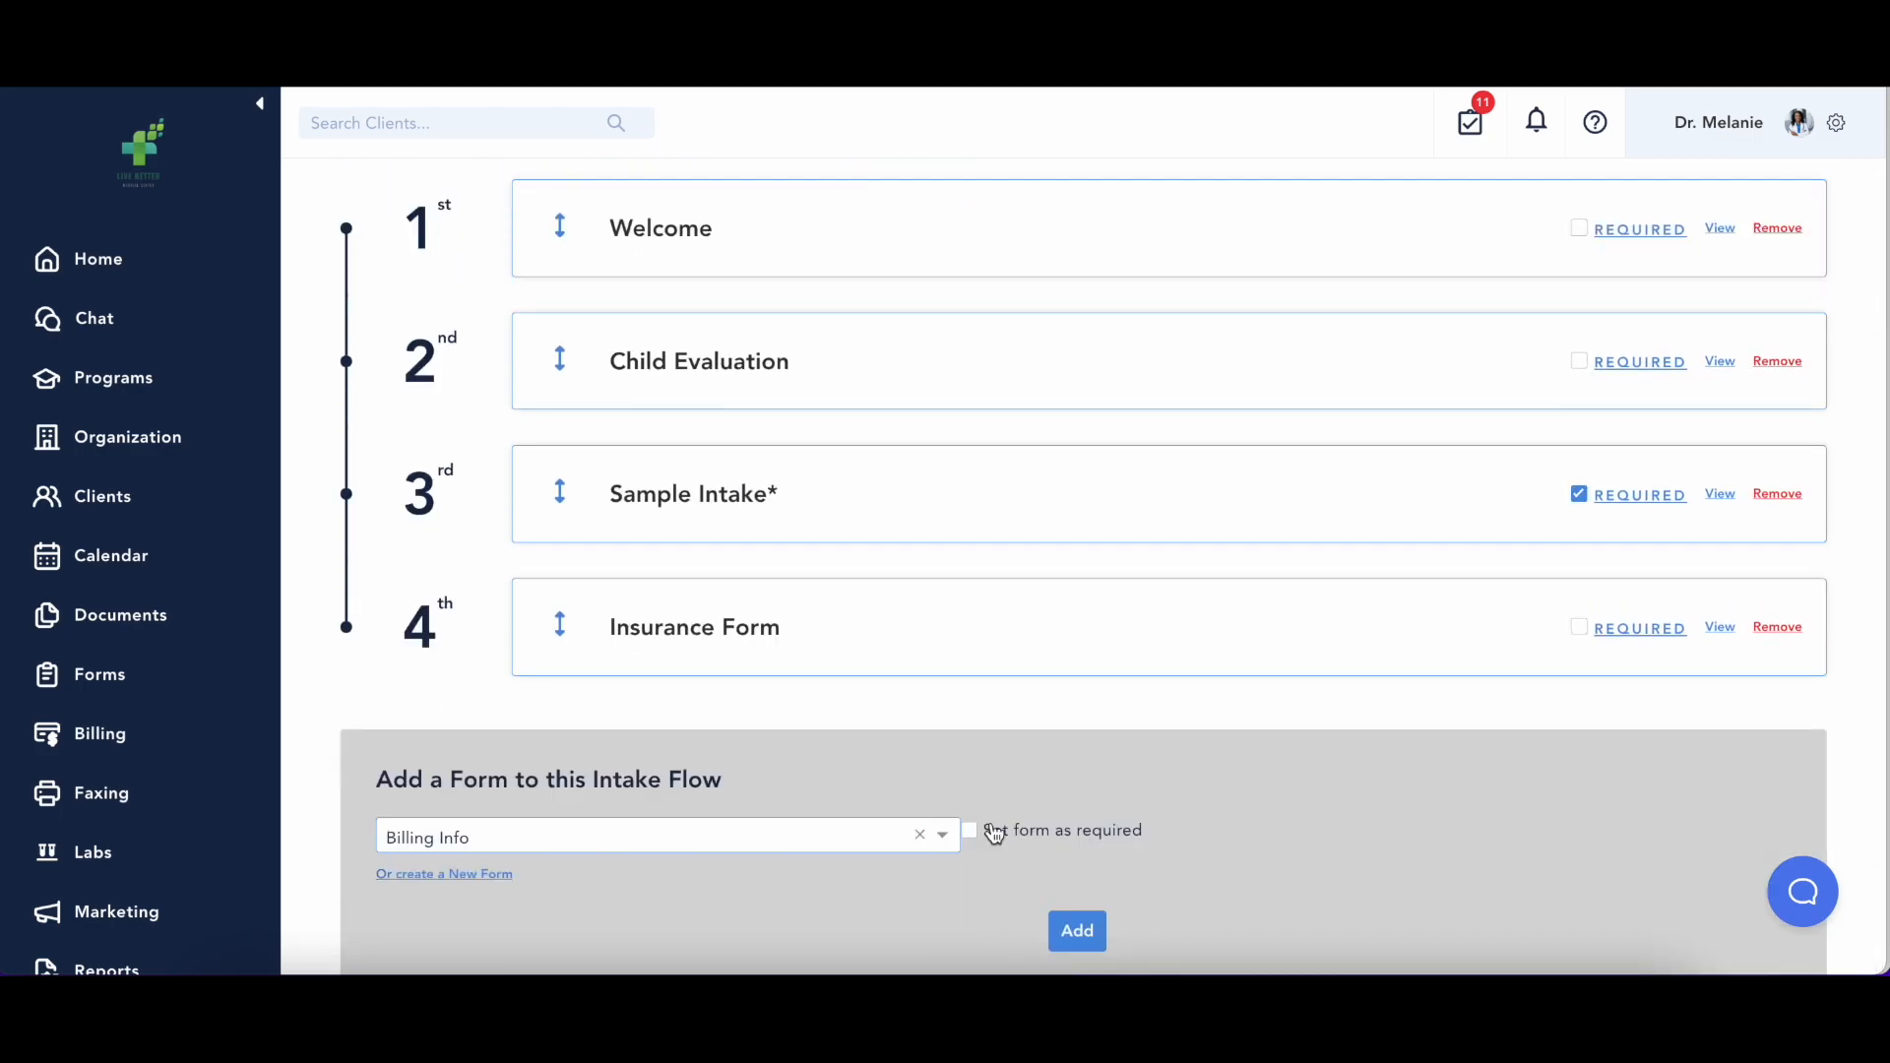
left_click(1086, 938)
left_click(933, 686)
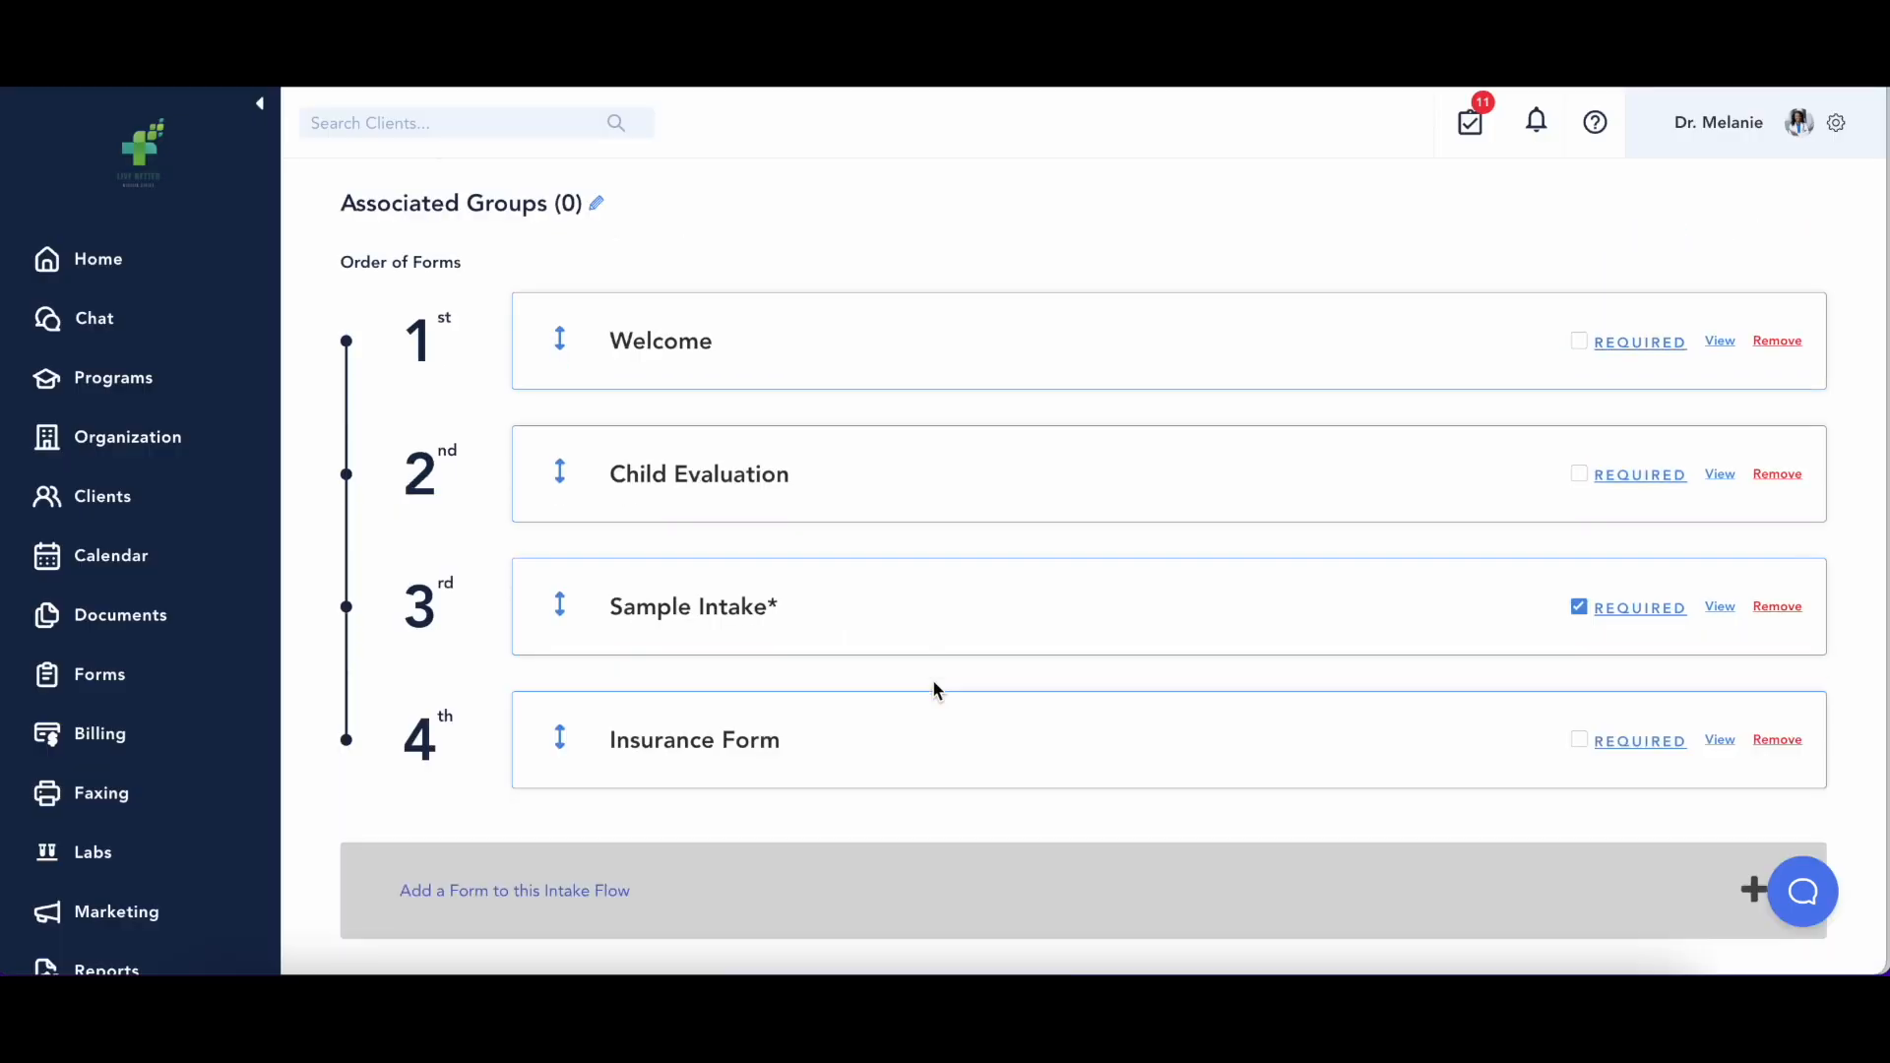
- Add the existing Photo ID form to the intake flow after Billing Info
left_click(584, 892)
scroll(576, 905, "down", 2)
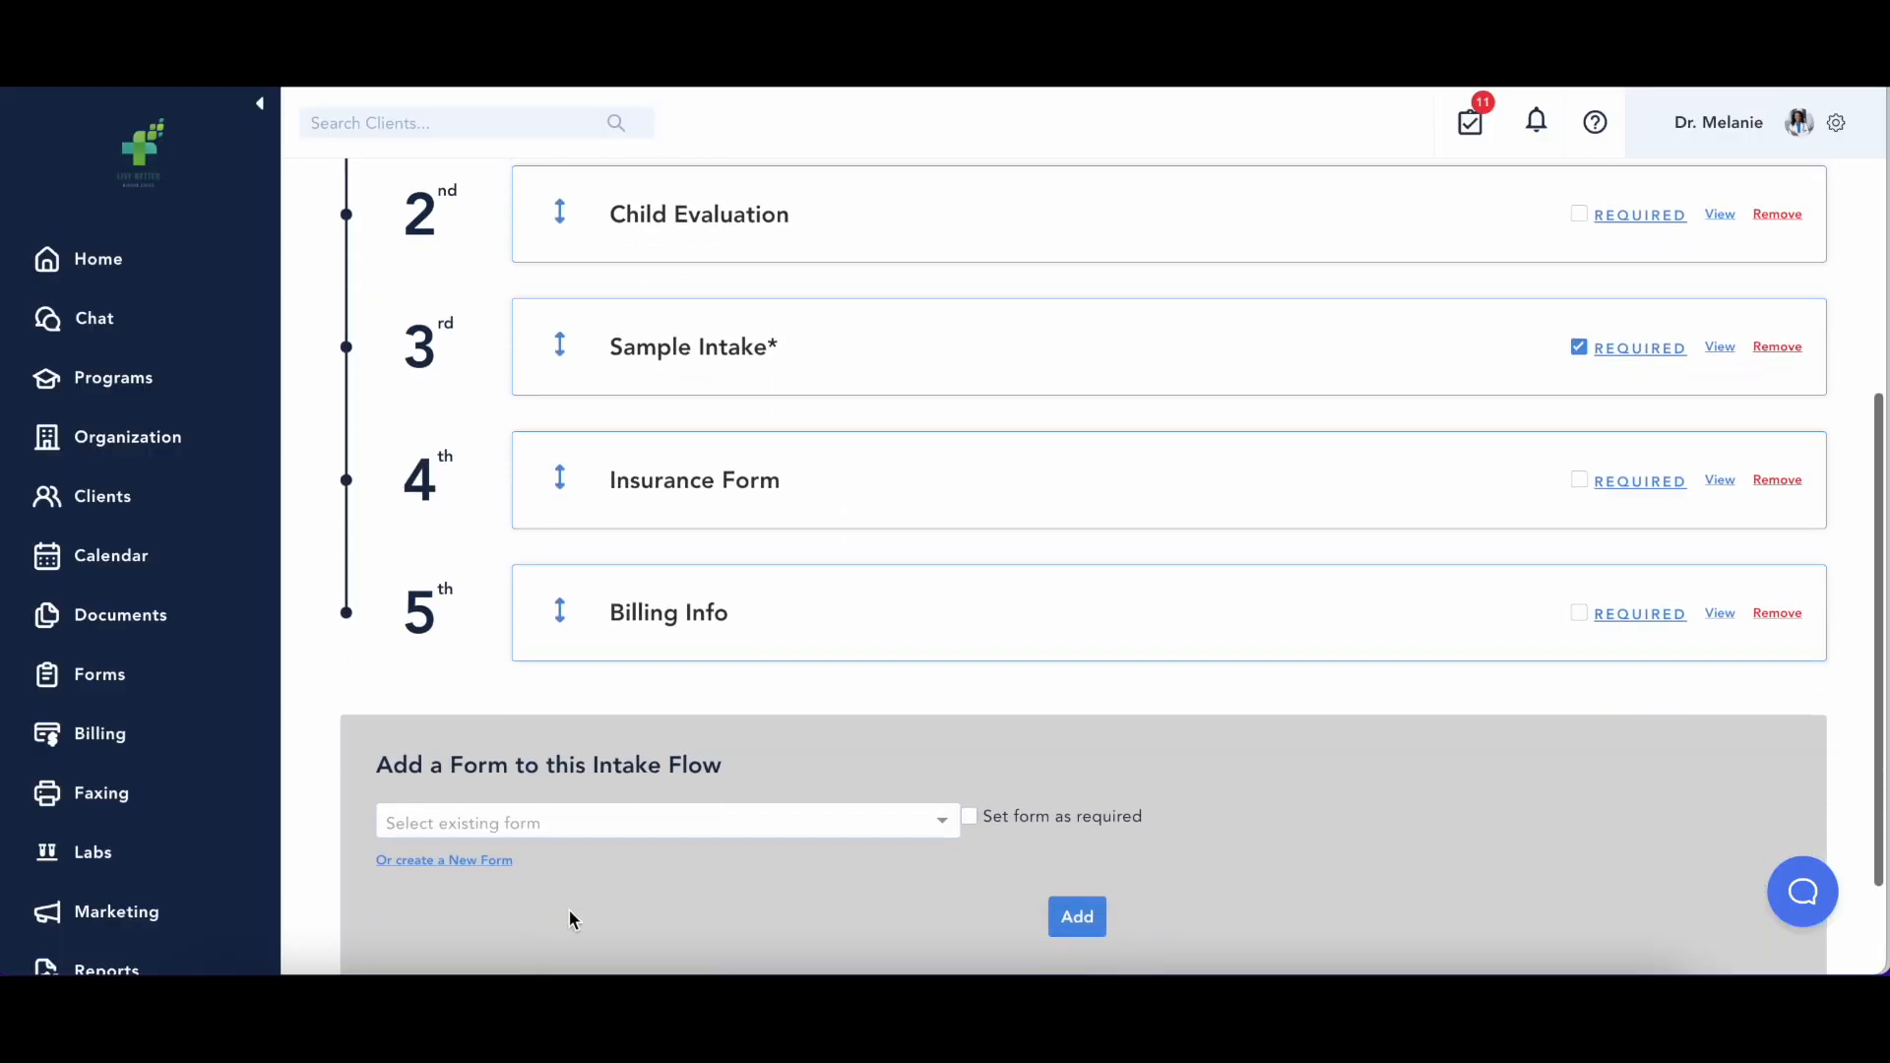
left_click(496, 709)
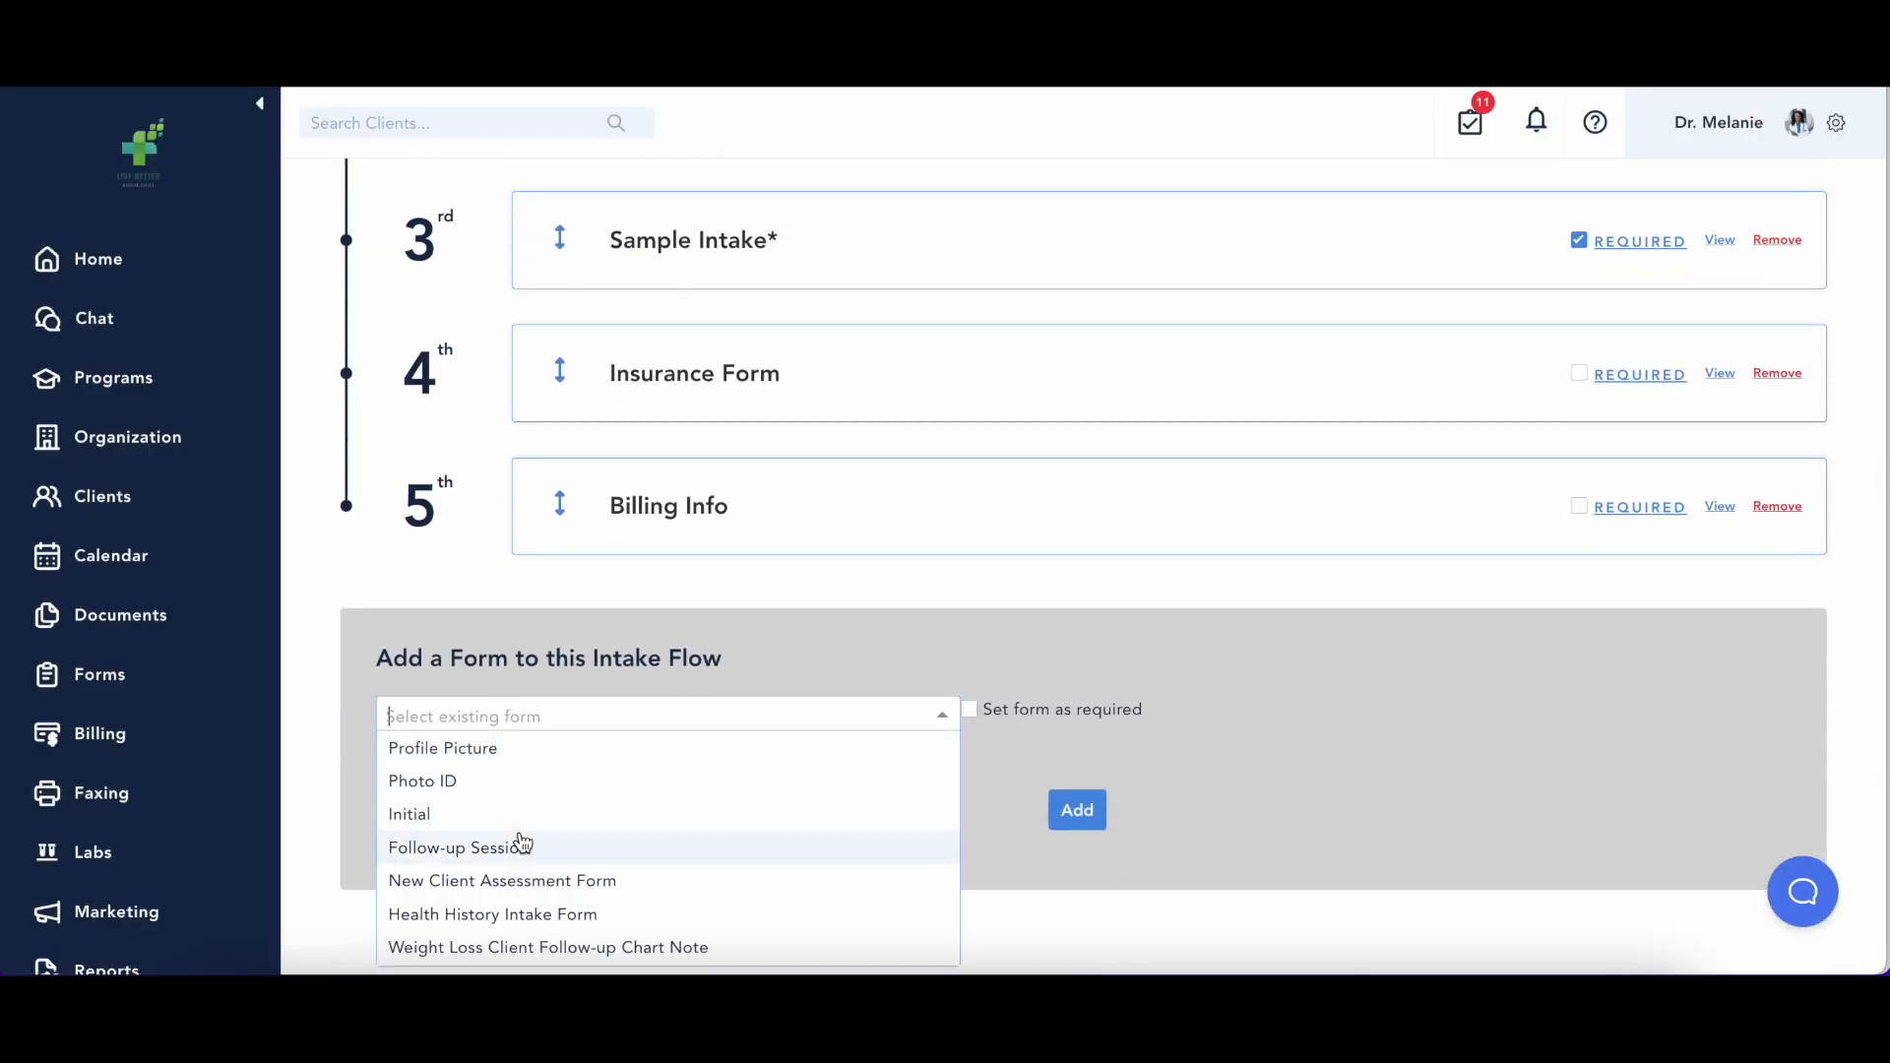
left_click(509, 793)
left_click(1095, 813)
left_click(952, 689)
- Add the existing Profile Picture form to the end of the intake flow
left_click(506, 890)
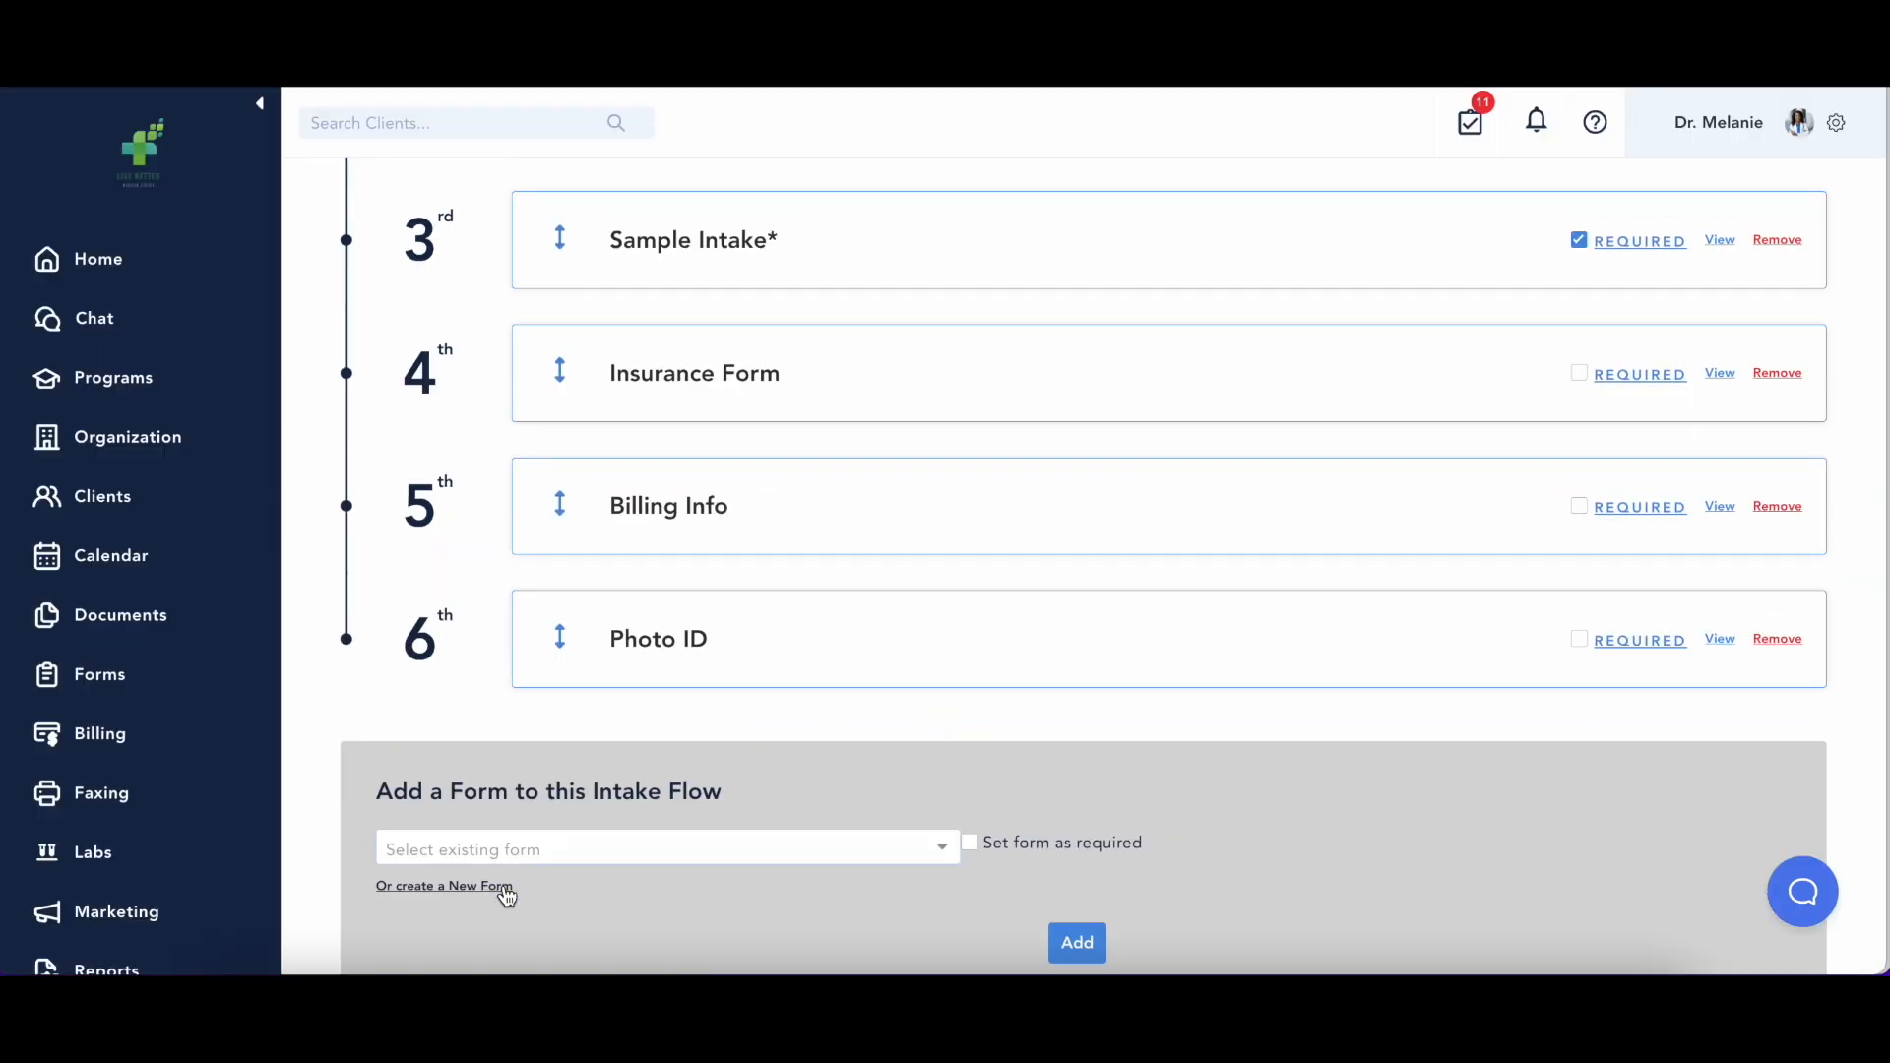
left_click(569, 847)
left_click(528, 881)
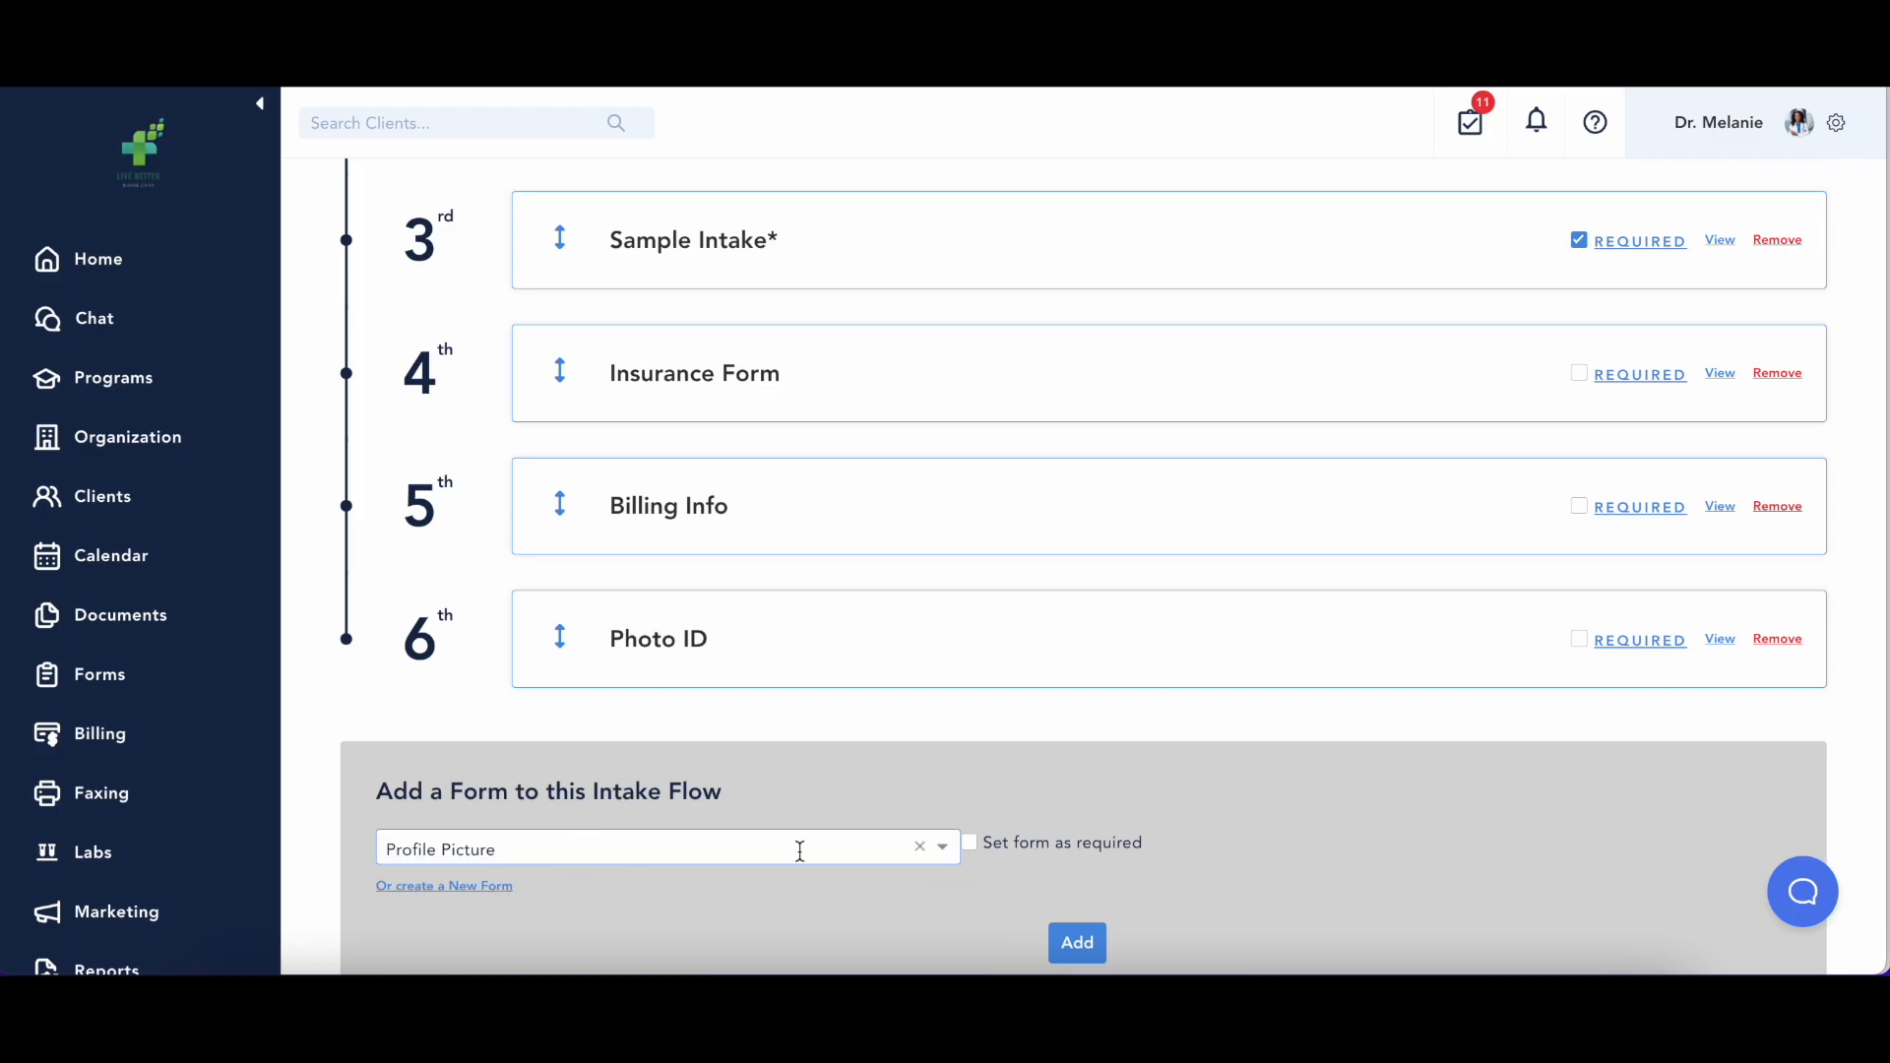
left_click(1072, 943)
left_click(930, 682)
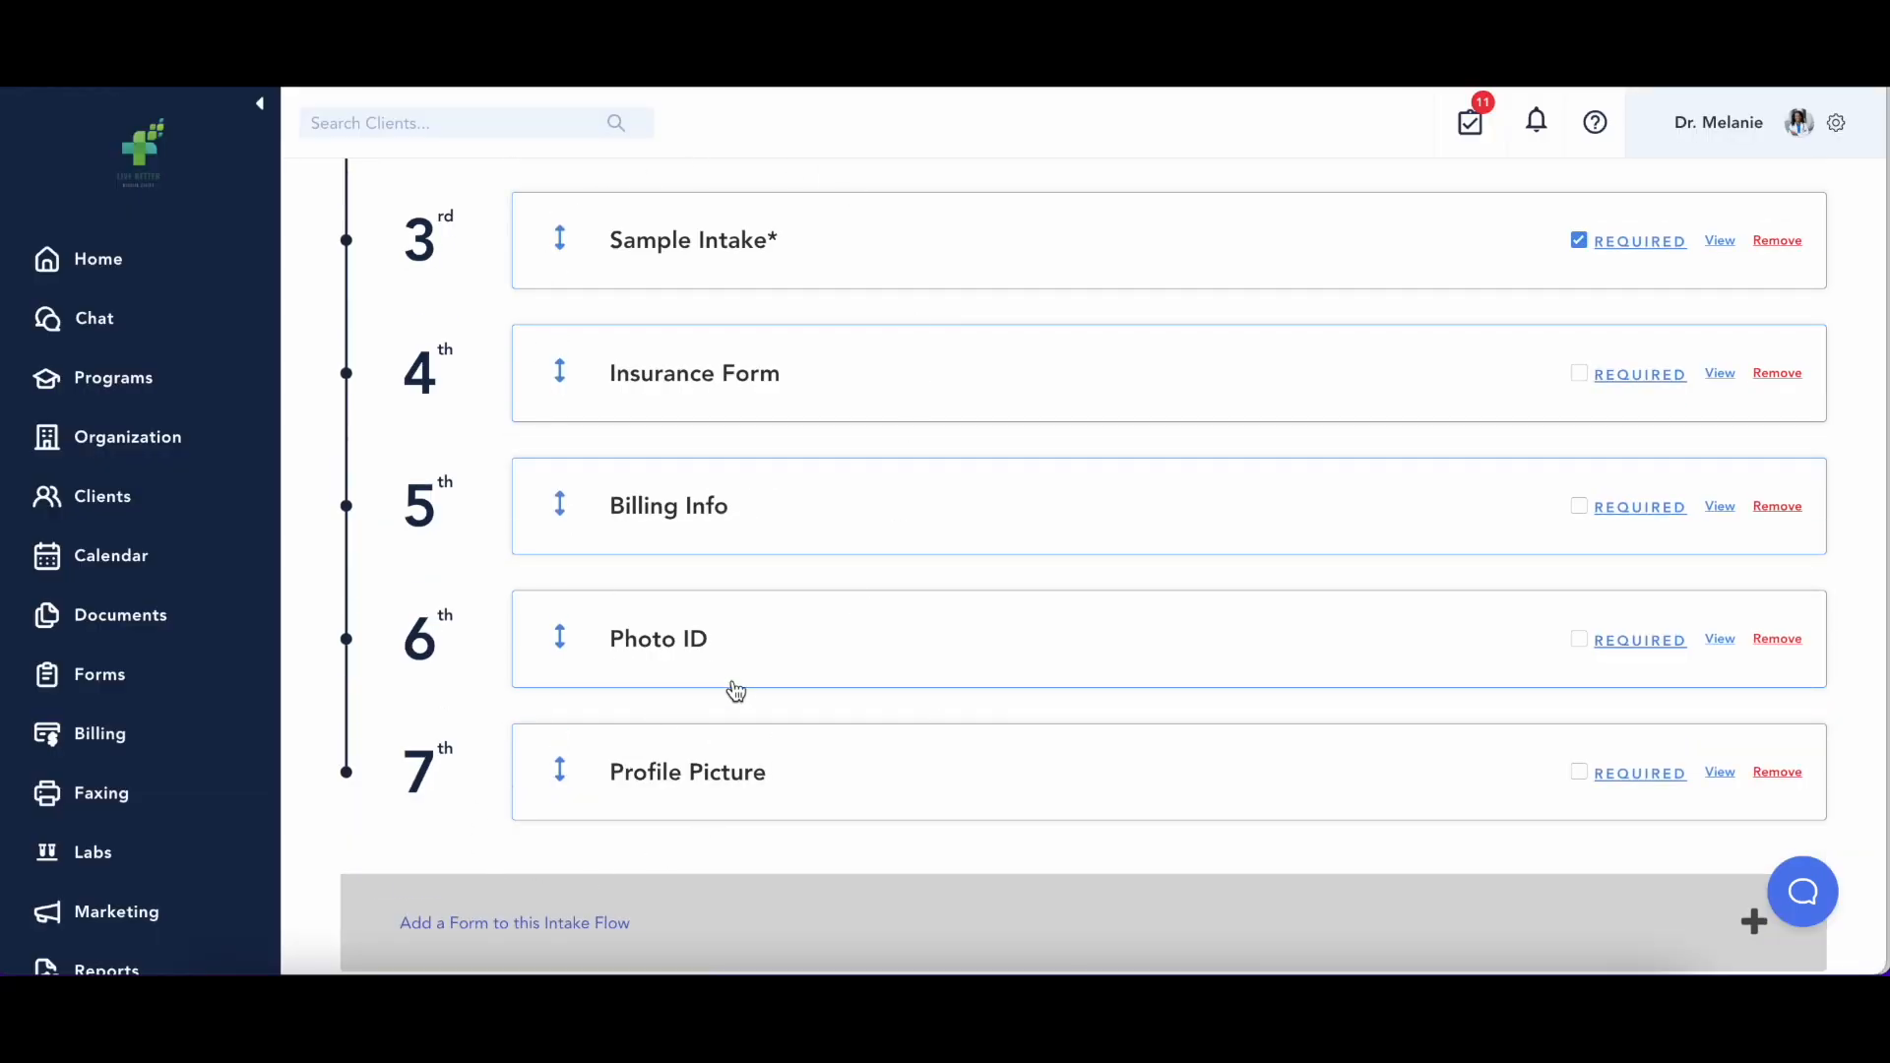
- View the Insurance Form from the intake flow and open its policy disclaimer text for editing
scroll(638, 907, "up", 2)
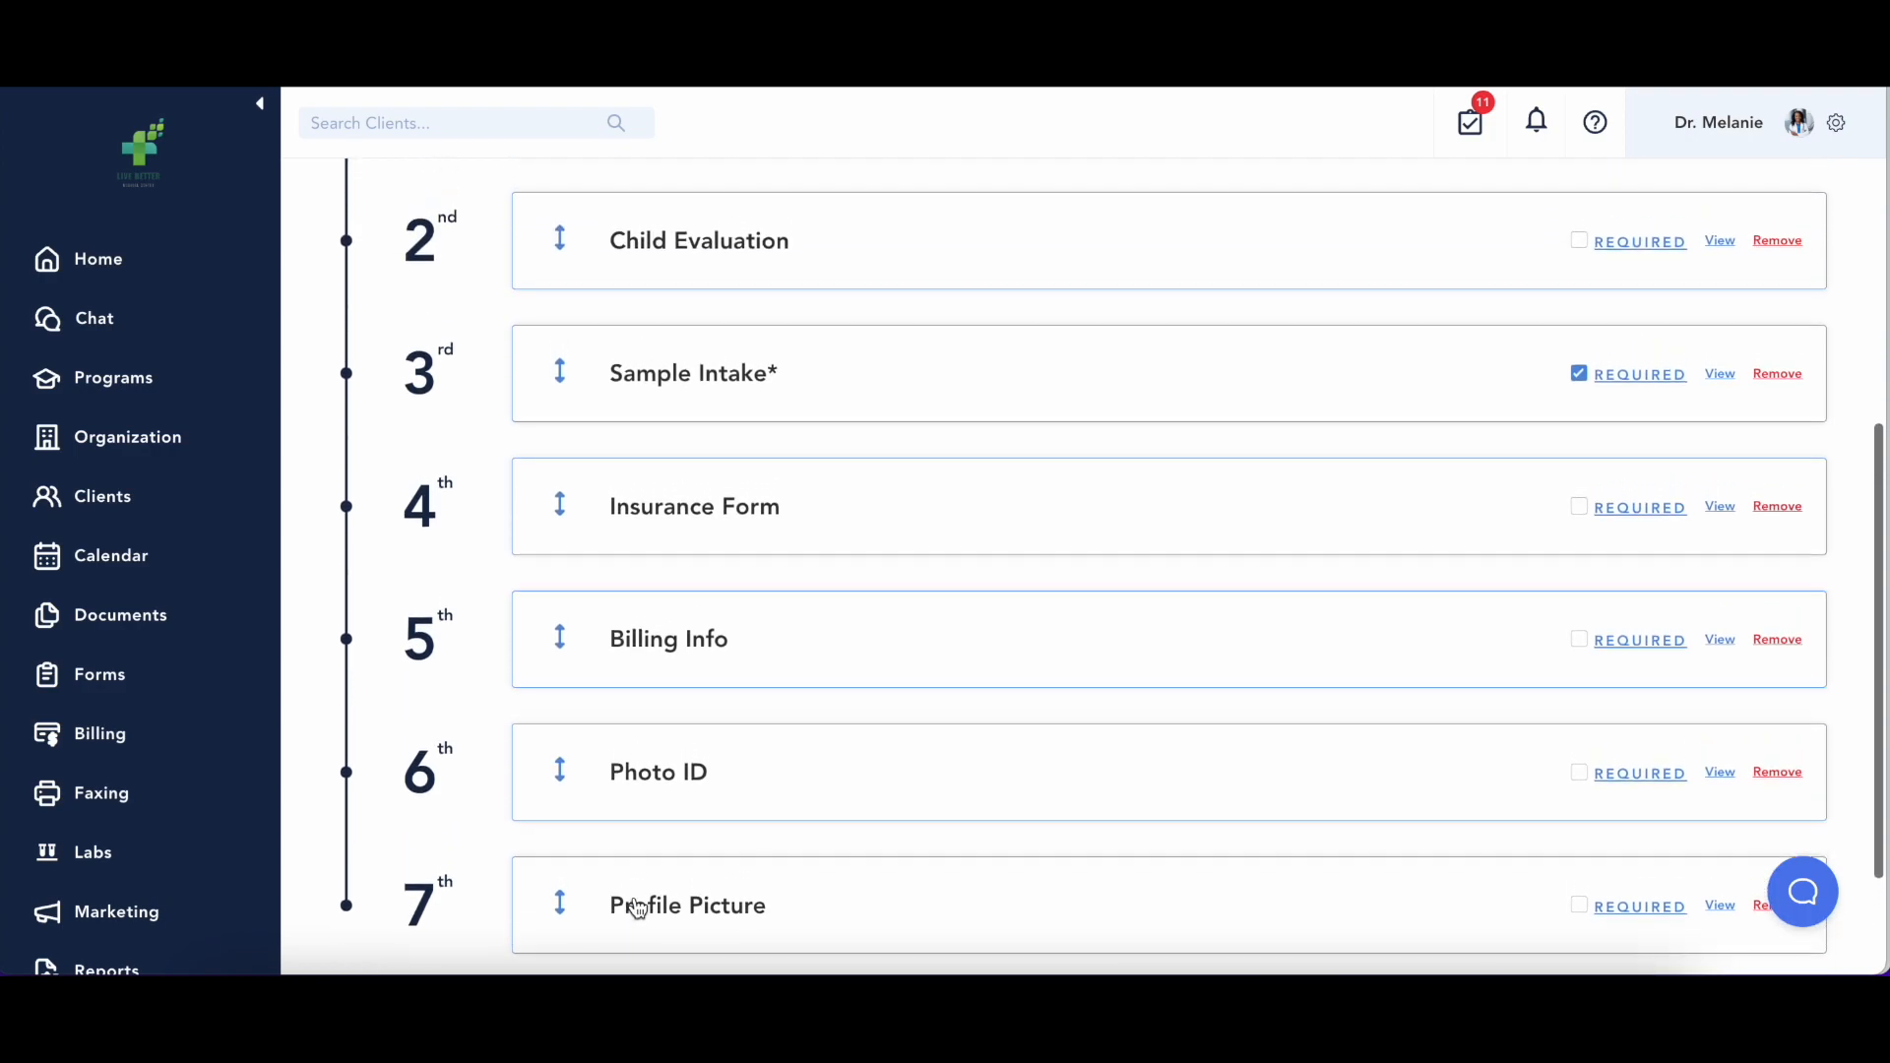
scroll(638, 907, "down", 1)
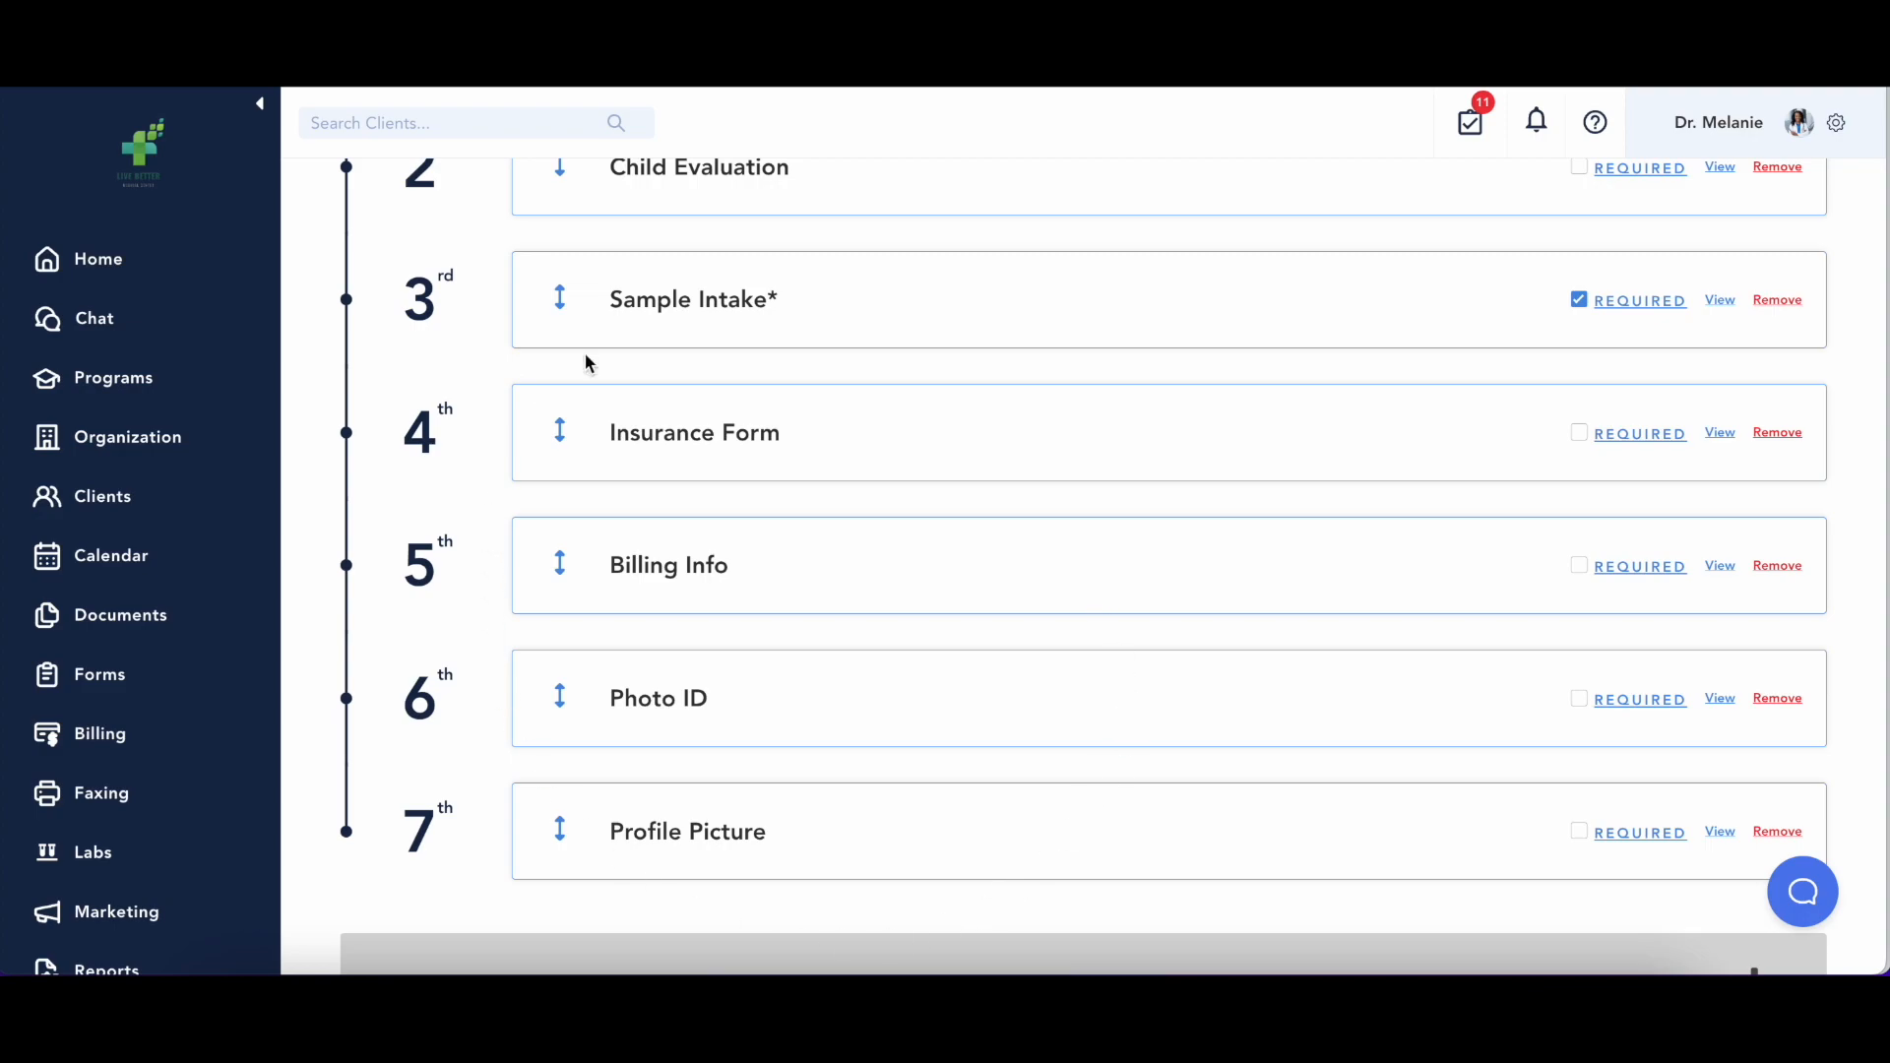
left_click(1720, 435)
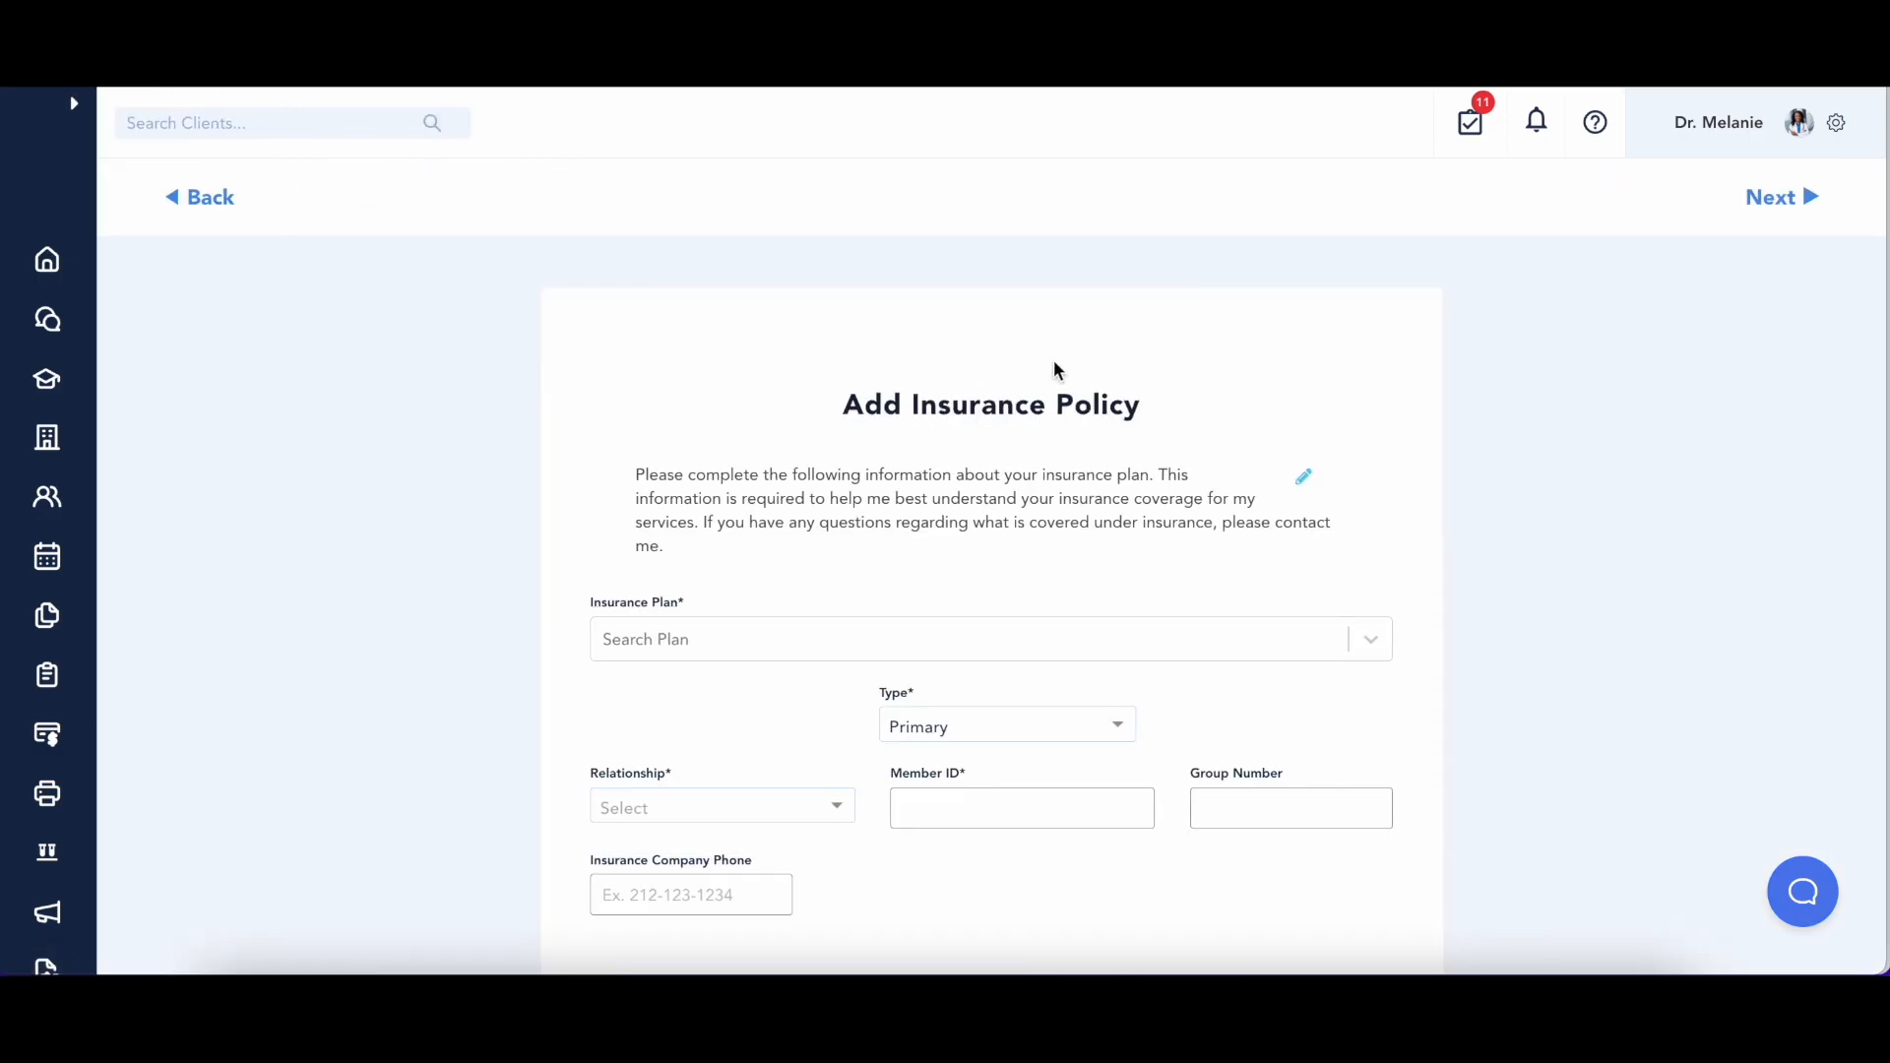
left_click(1303, 478)
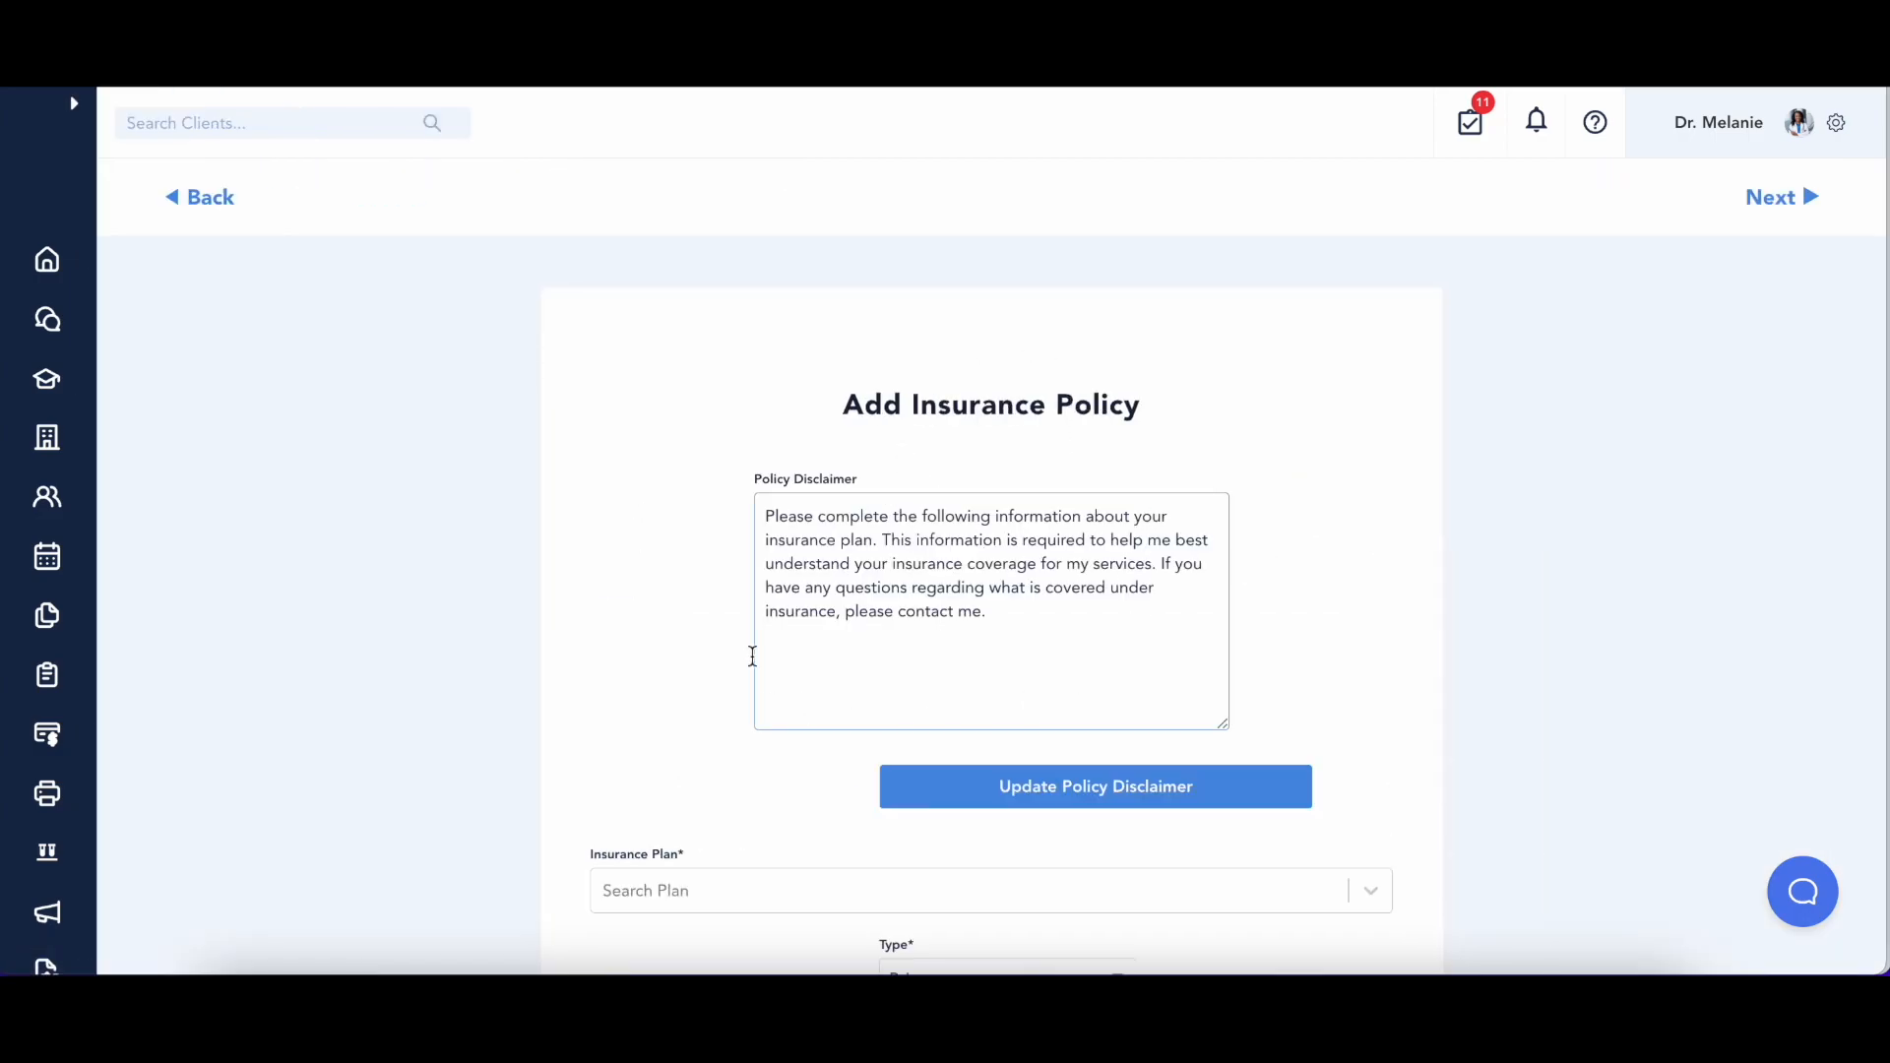
left_click_drag(984, 613, 757, 500)
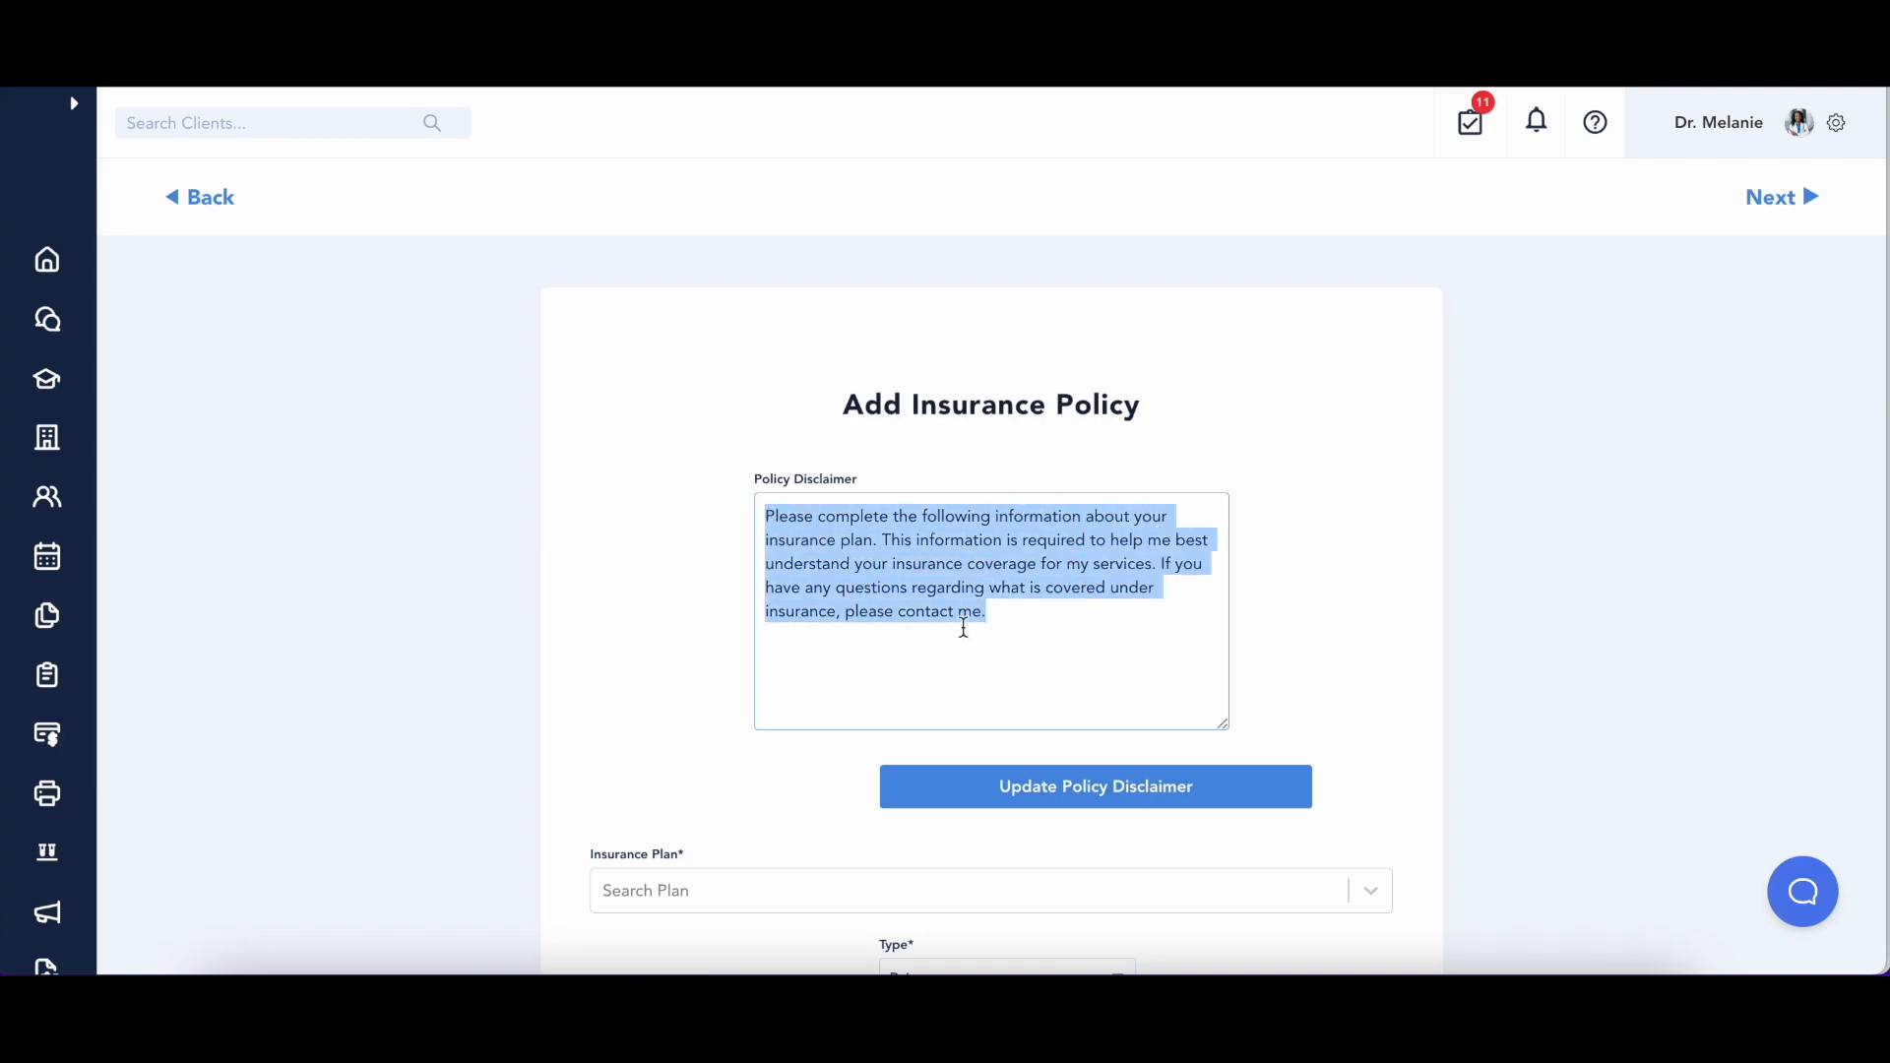
scroll(1096, 565, "down", 1)
right_click(1096, 553)
left_click(1078, 547)
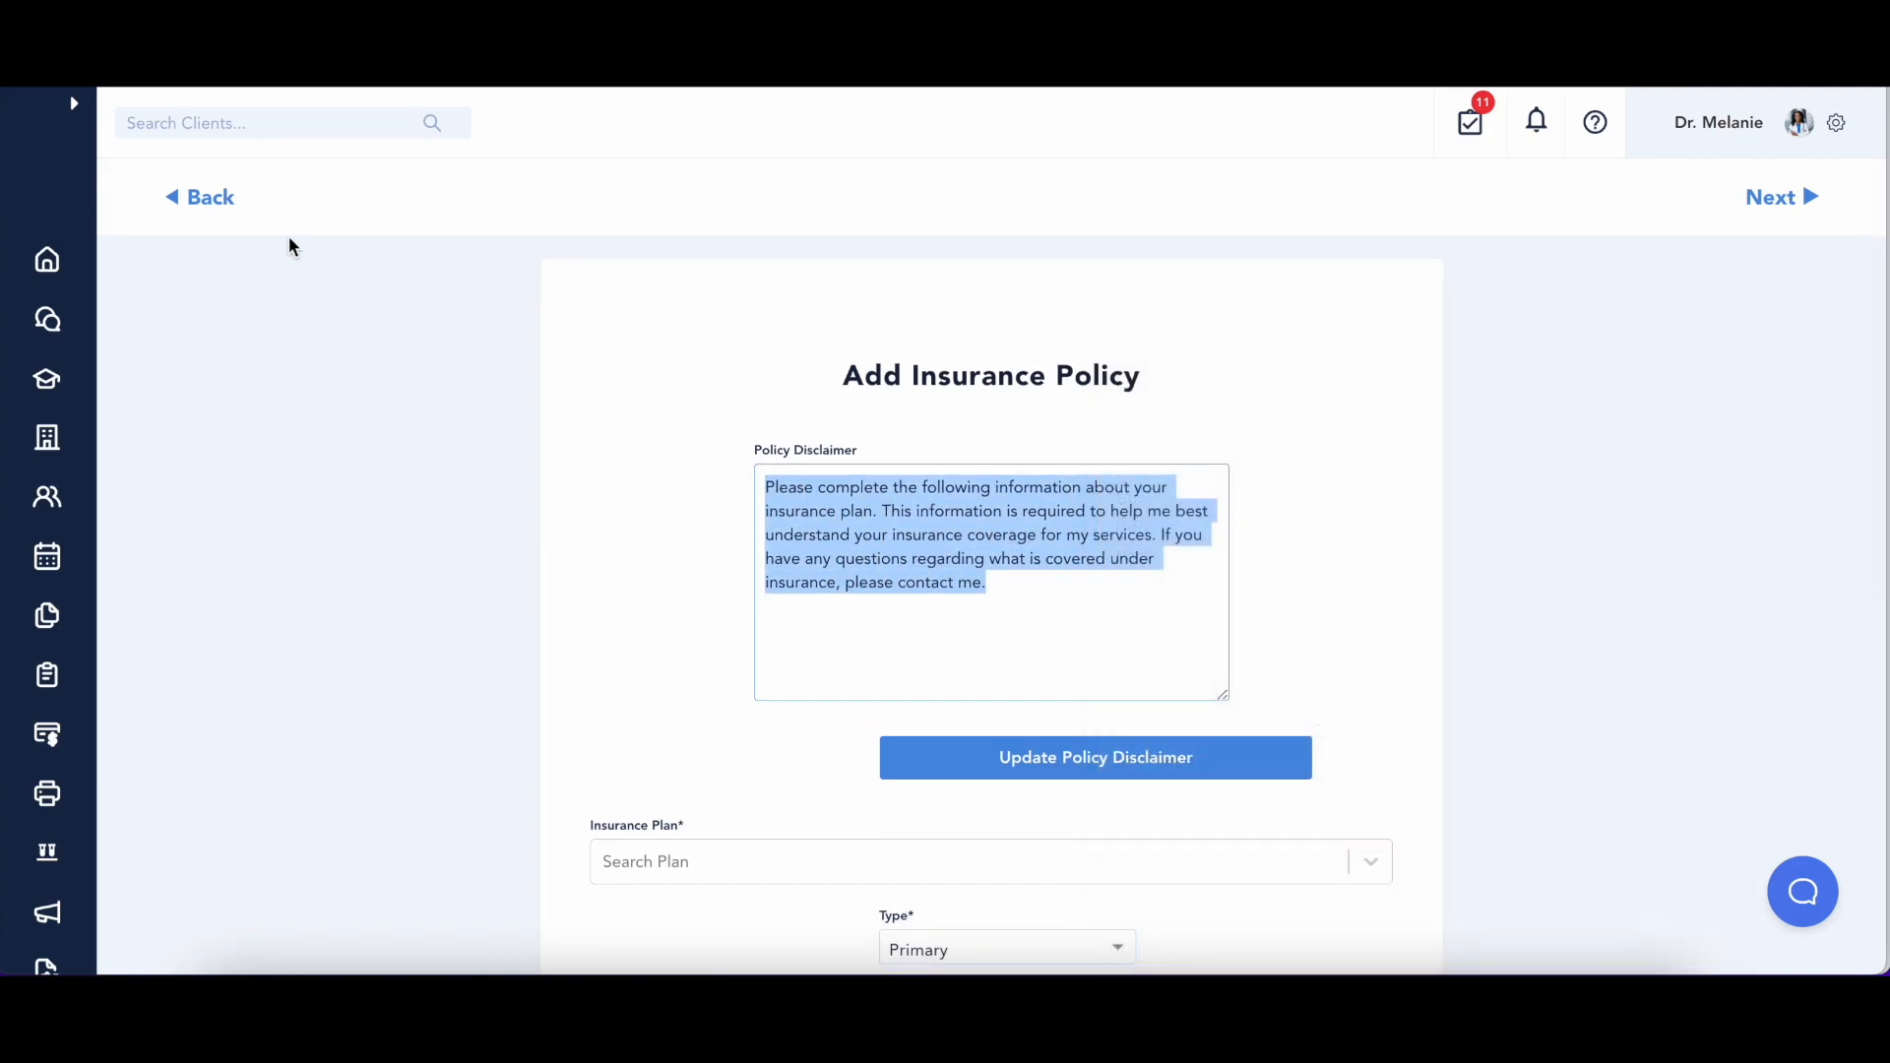
- View the Billing Info and Photo ID forms that follow the Insurance Form, and go back out of them
left_click(1802, 197)
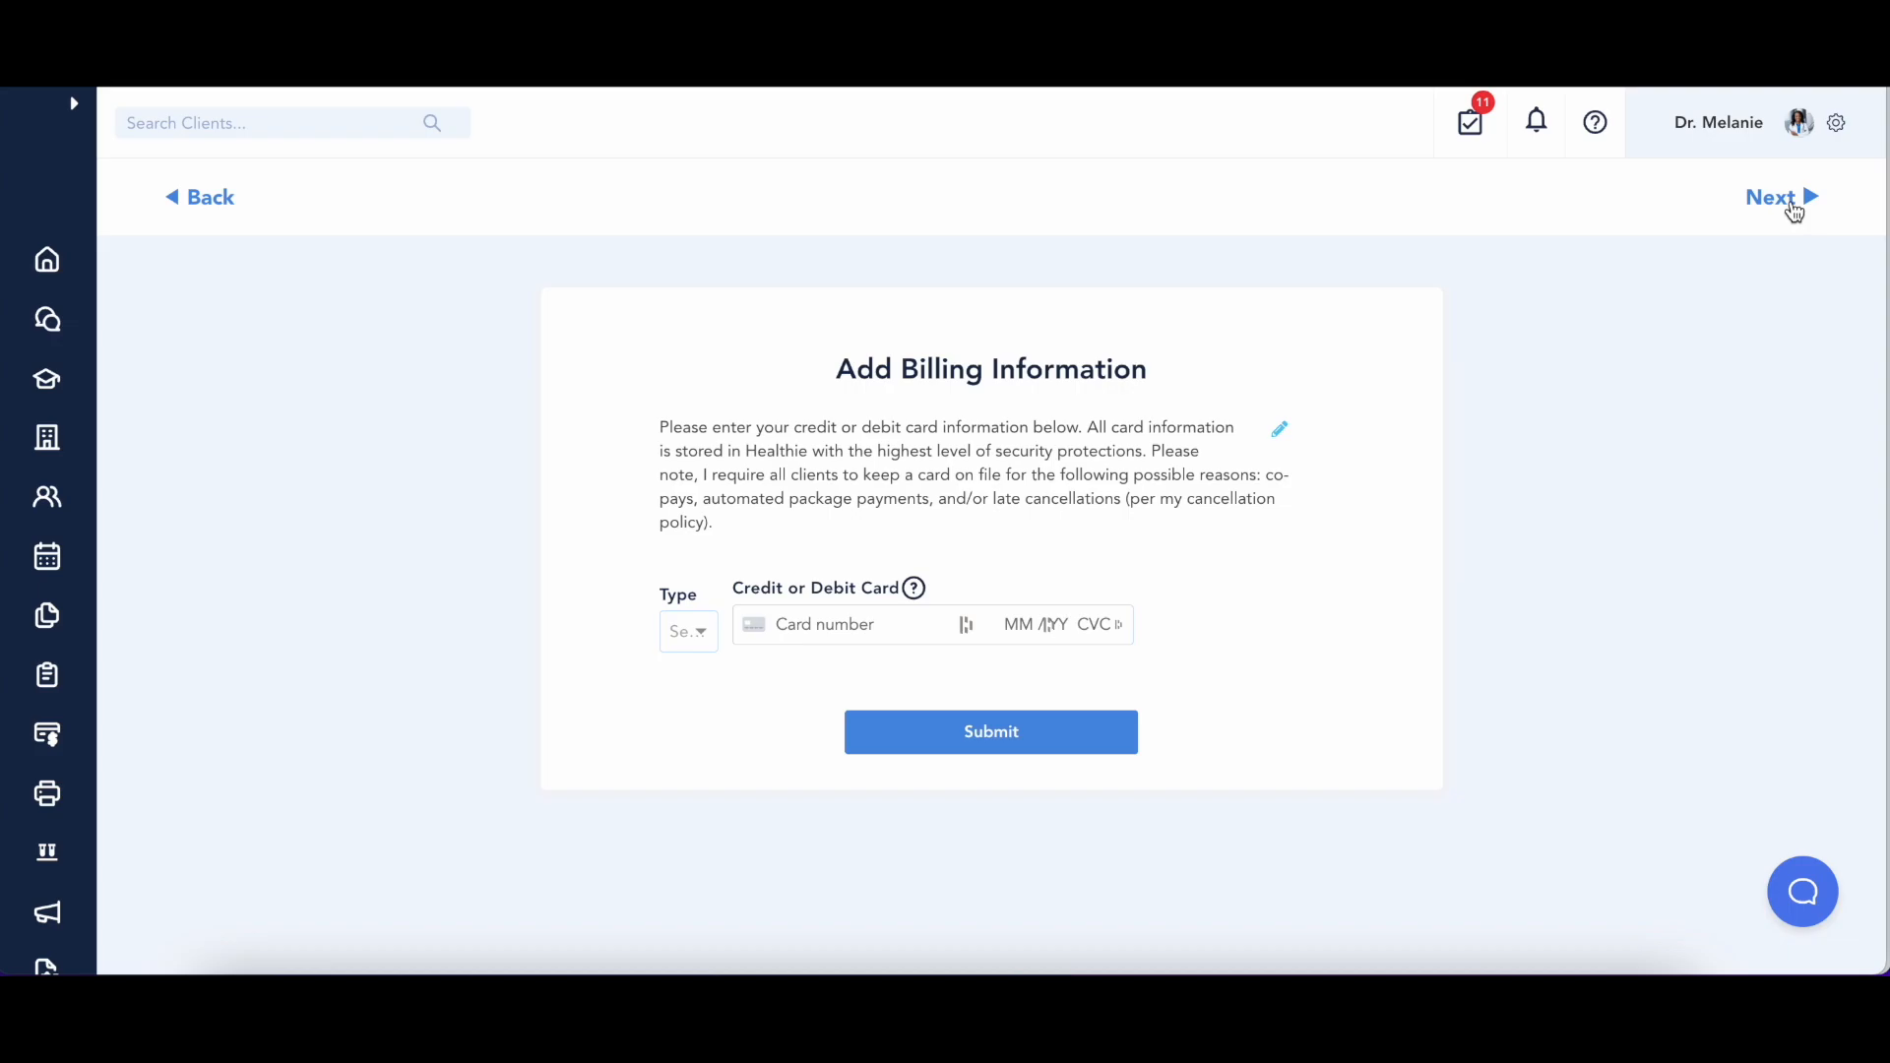
left_click(1794, 202)
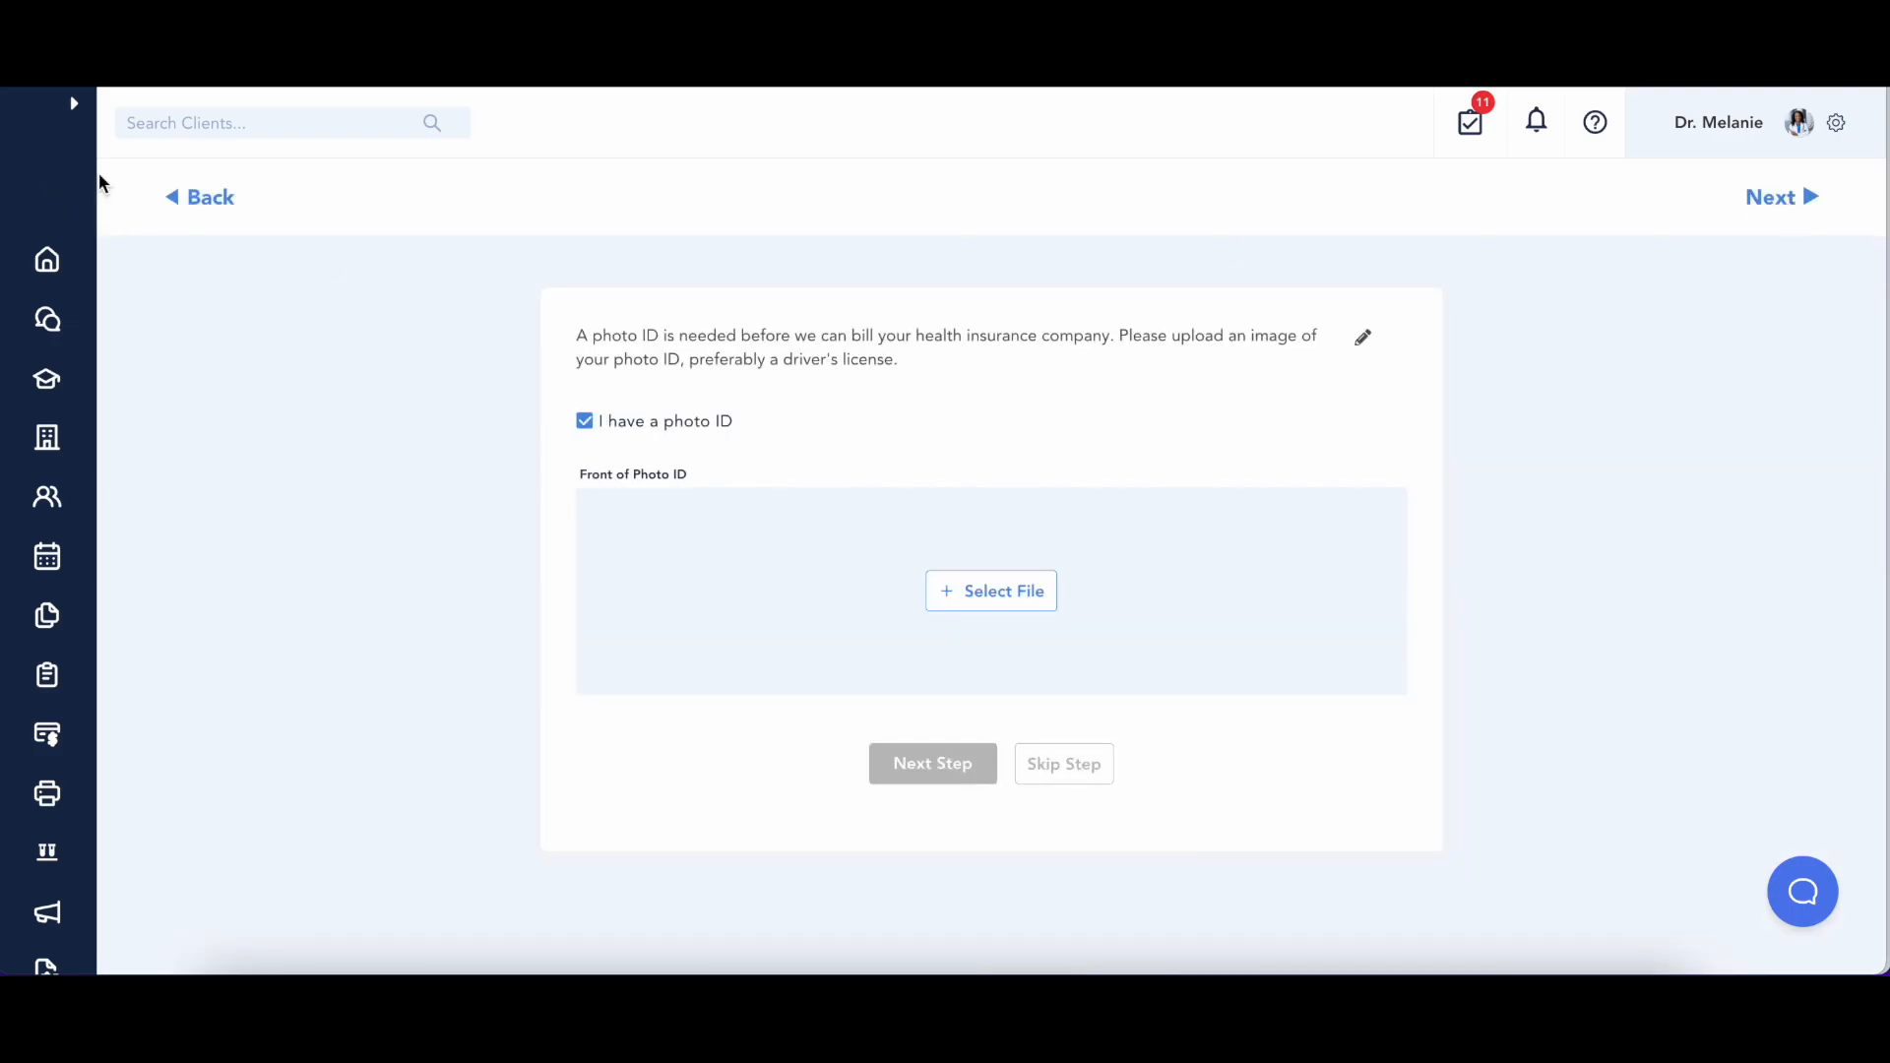
left_click(193, 200)
left_click(194, 201)
left_click(196, 202)
left_click(196, 203)
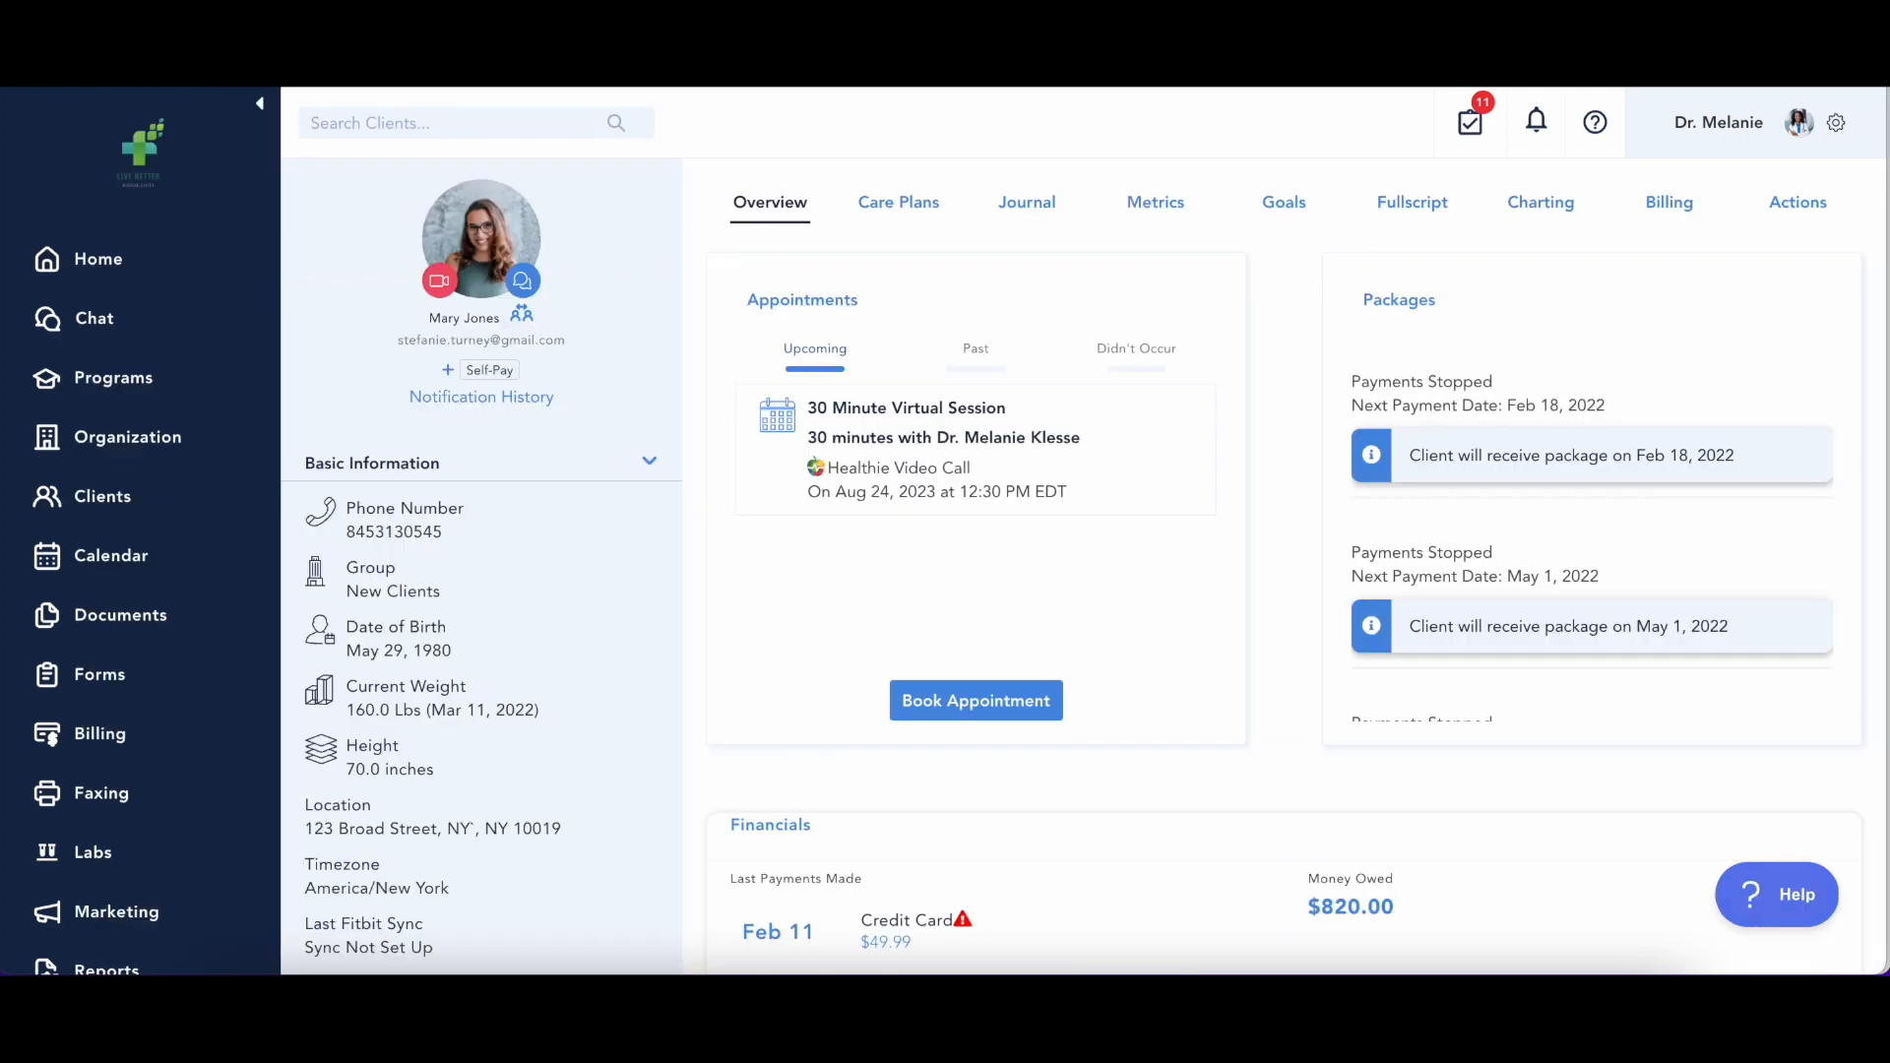
- Open the form completion requests from the client's charting section and look over the forms that can be requested
left_click(1544, 204)
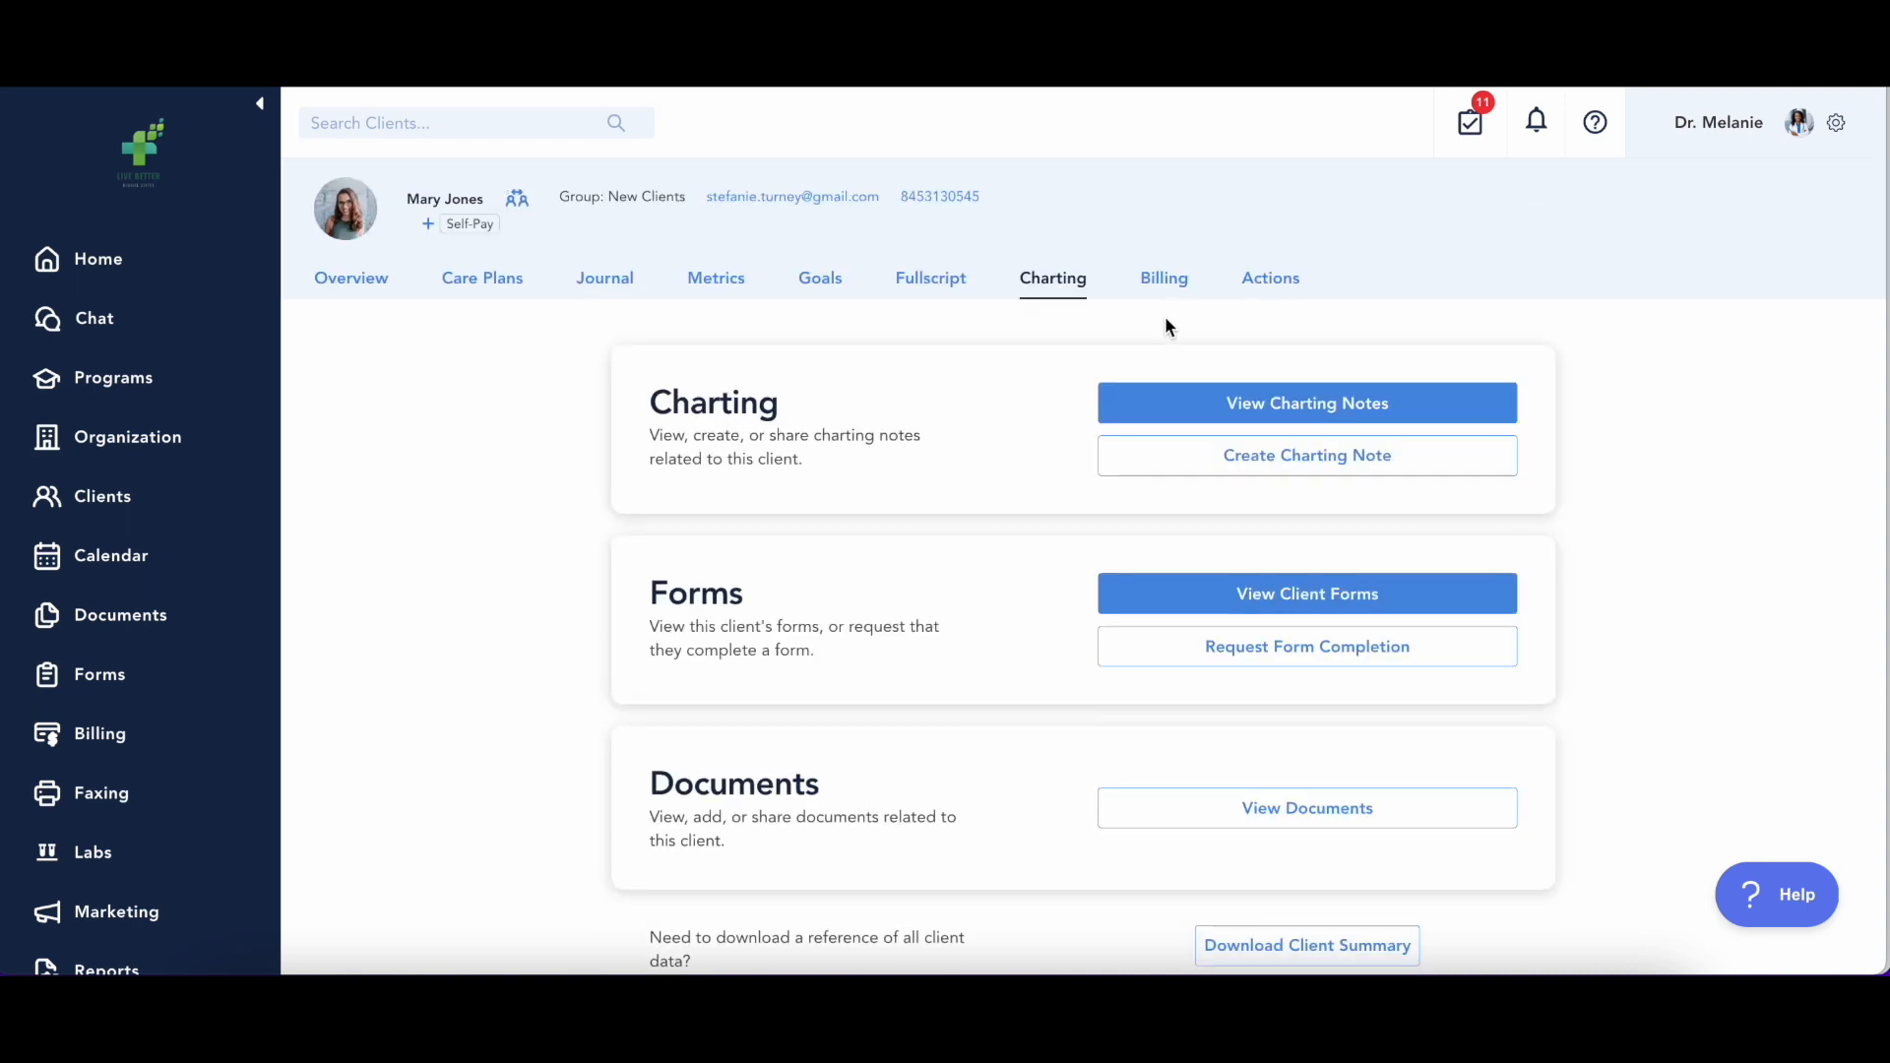
left_click(1250, 646)
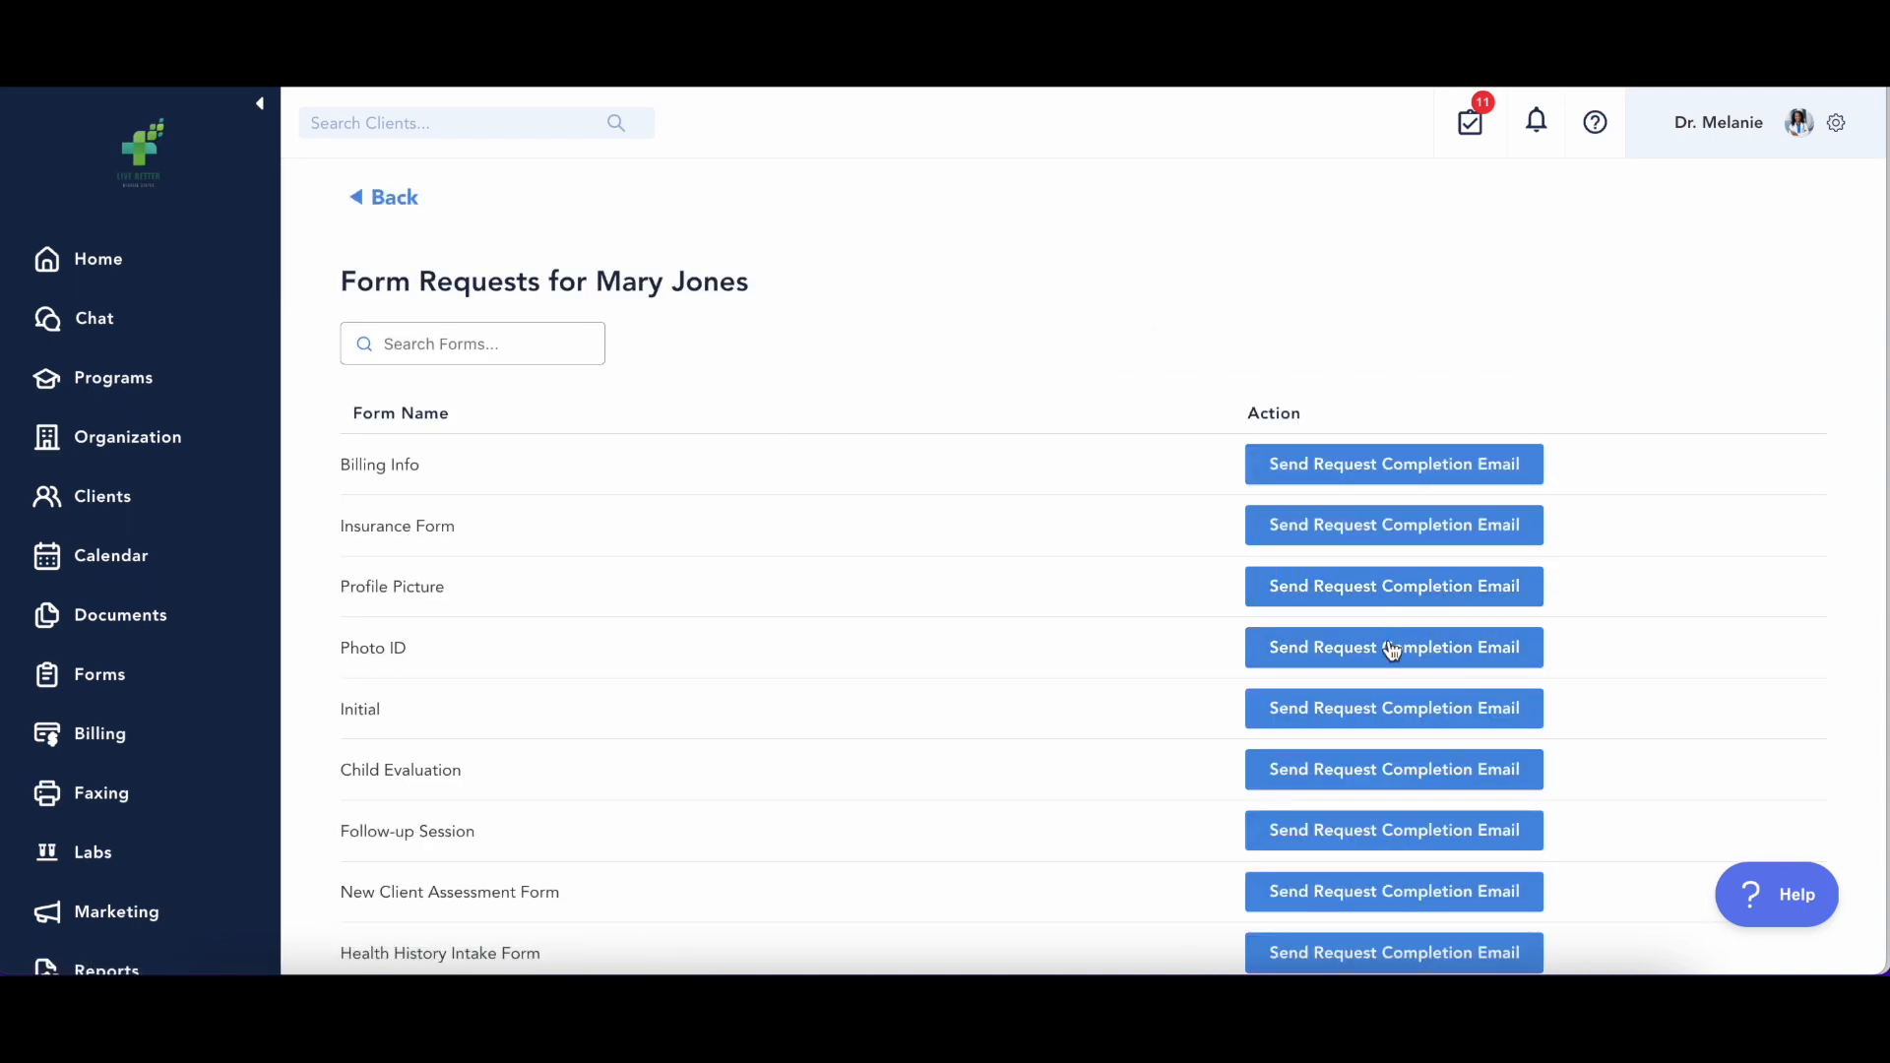
scroll(778, 822, "down", 5)
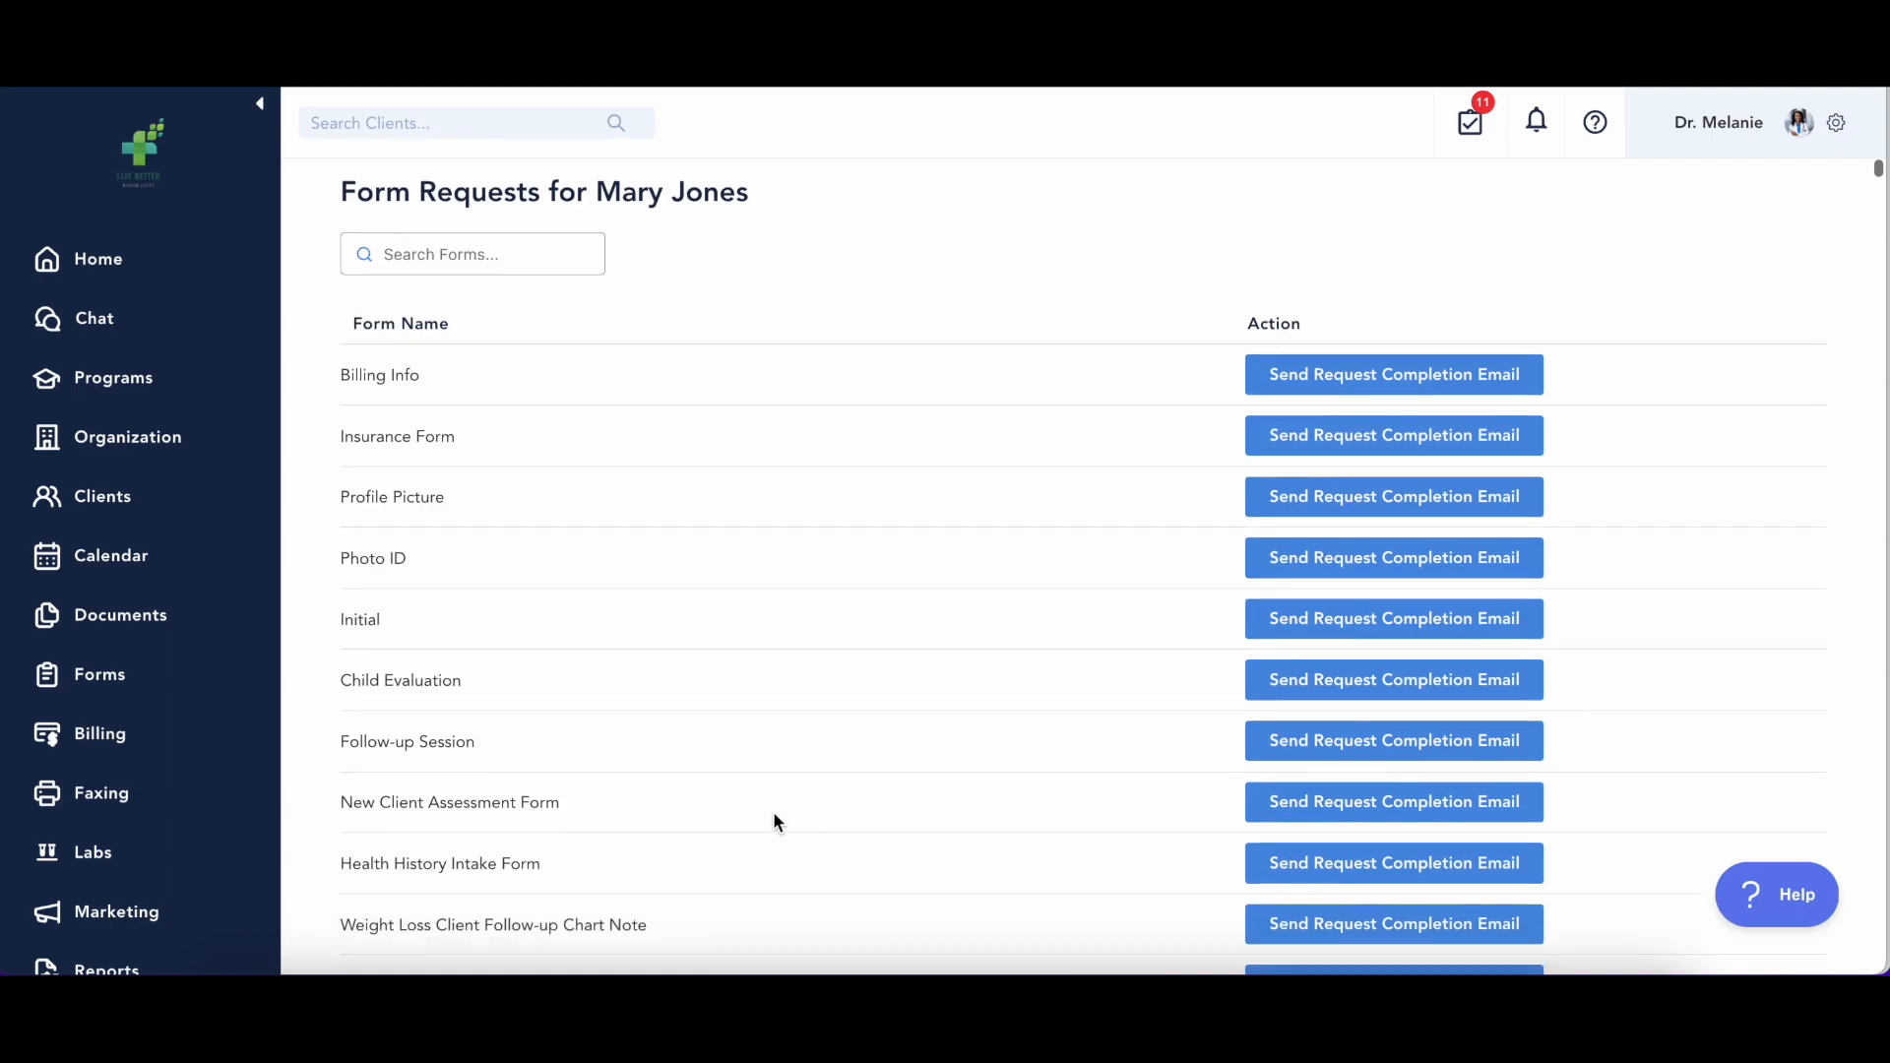
scroll(778, 823, "up", 4)
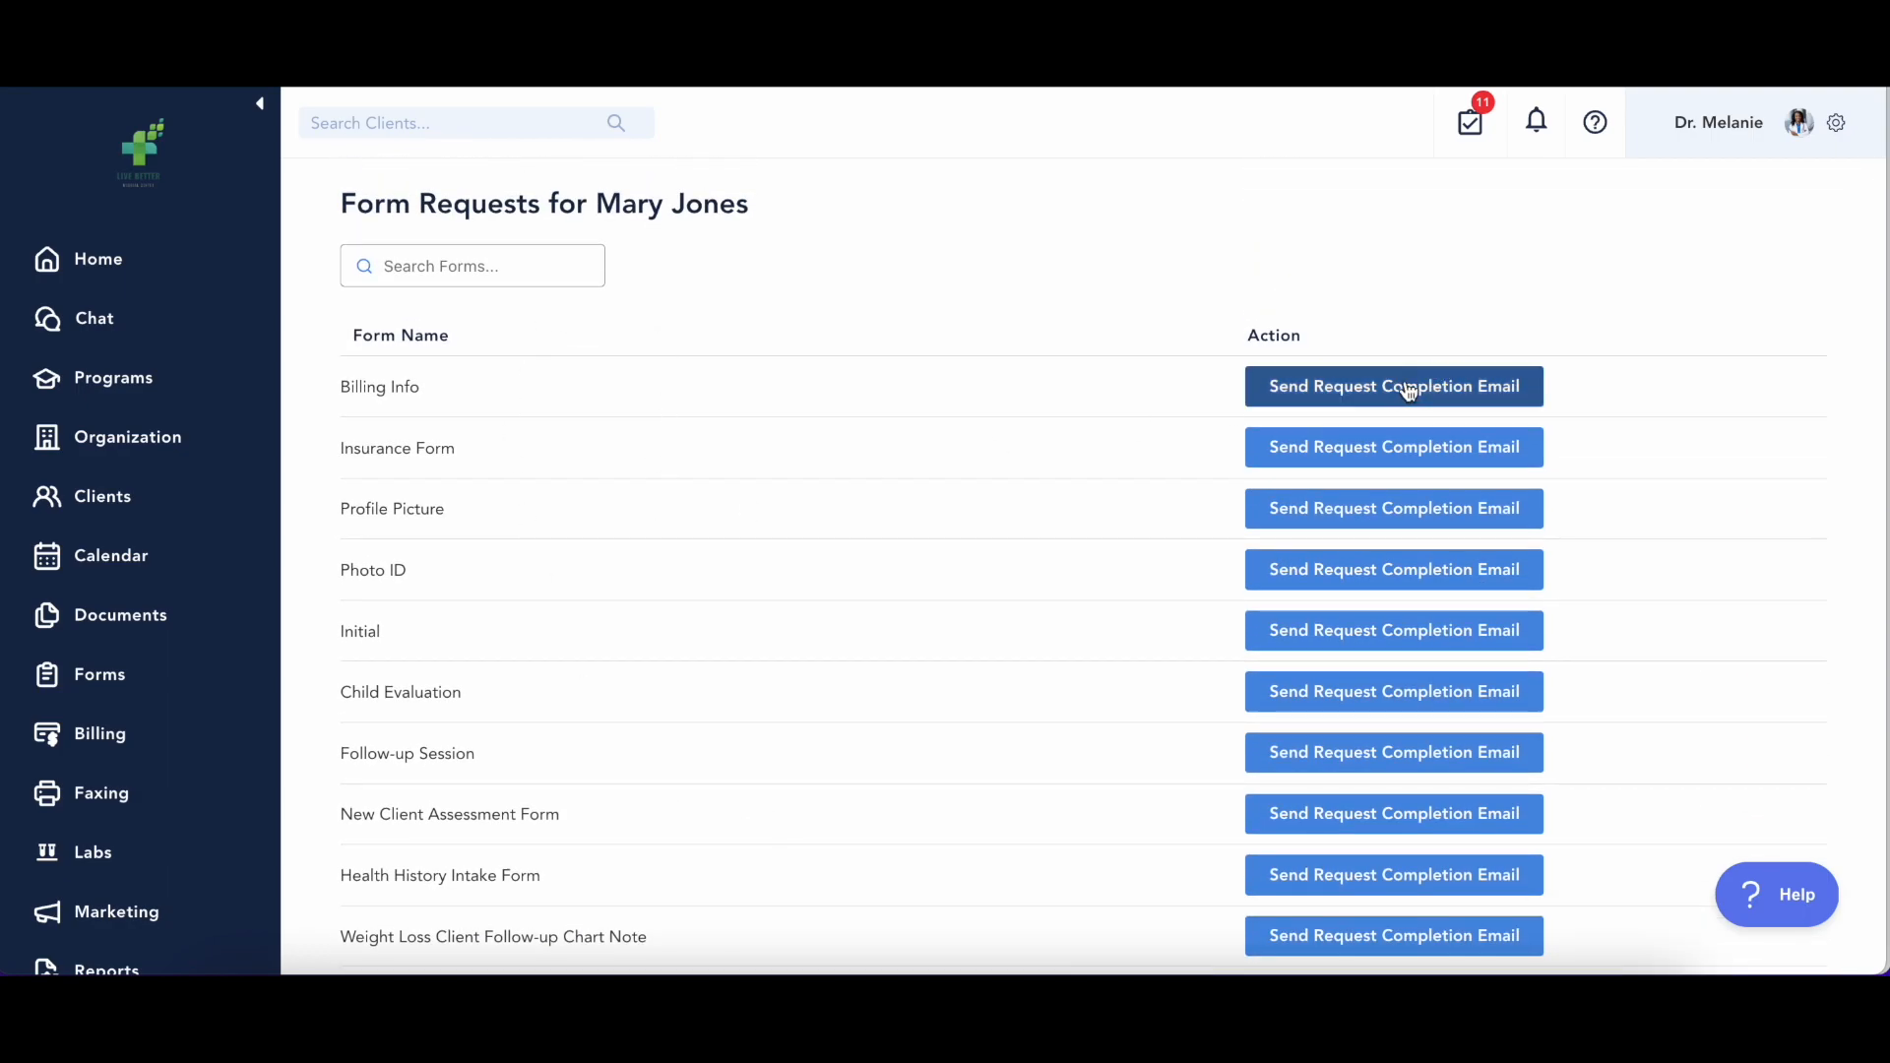
- Draft a Billing Info form request for the client that recurs daily, and cancel it without sending
left_click(1410, 396)
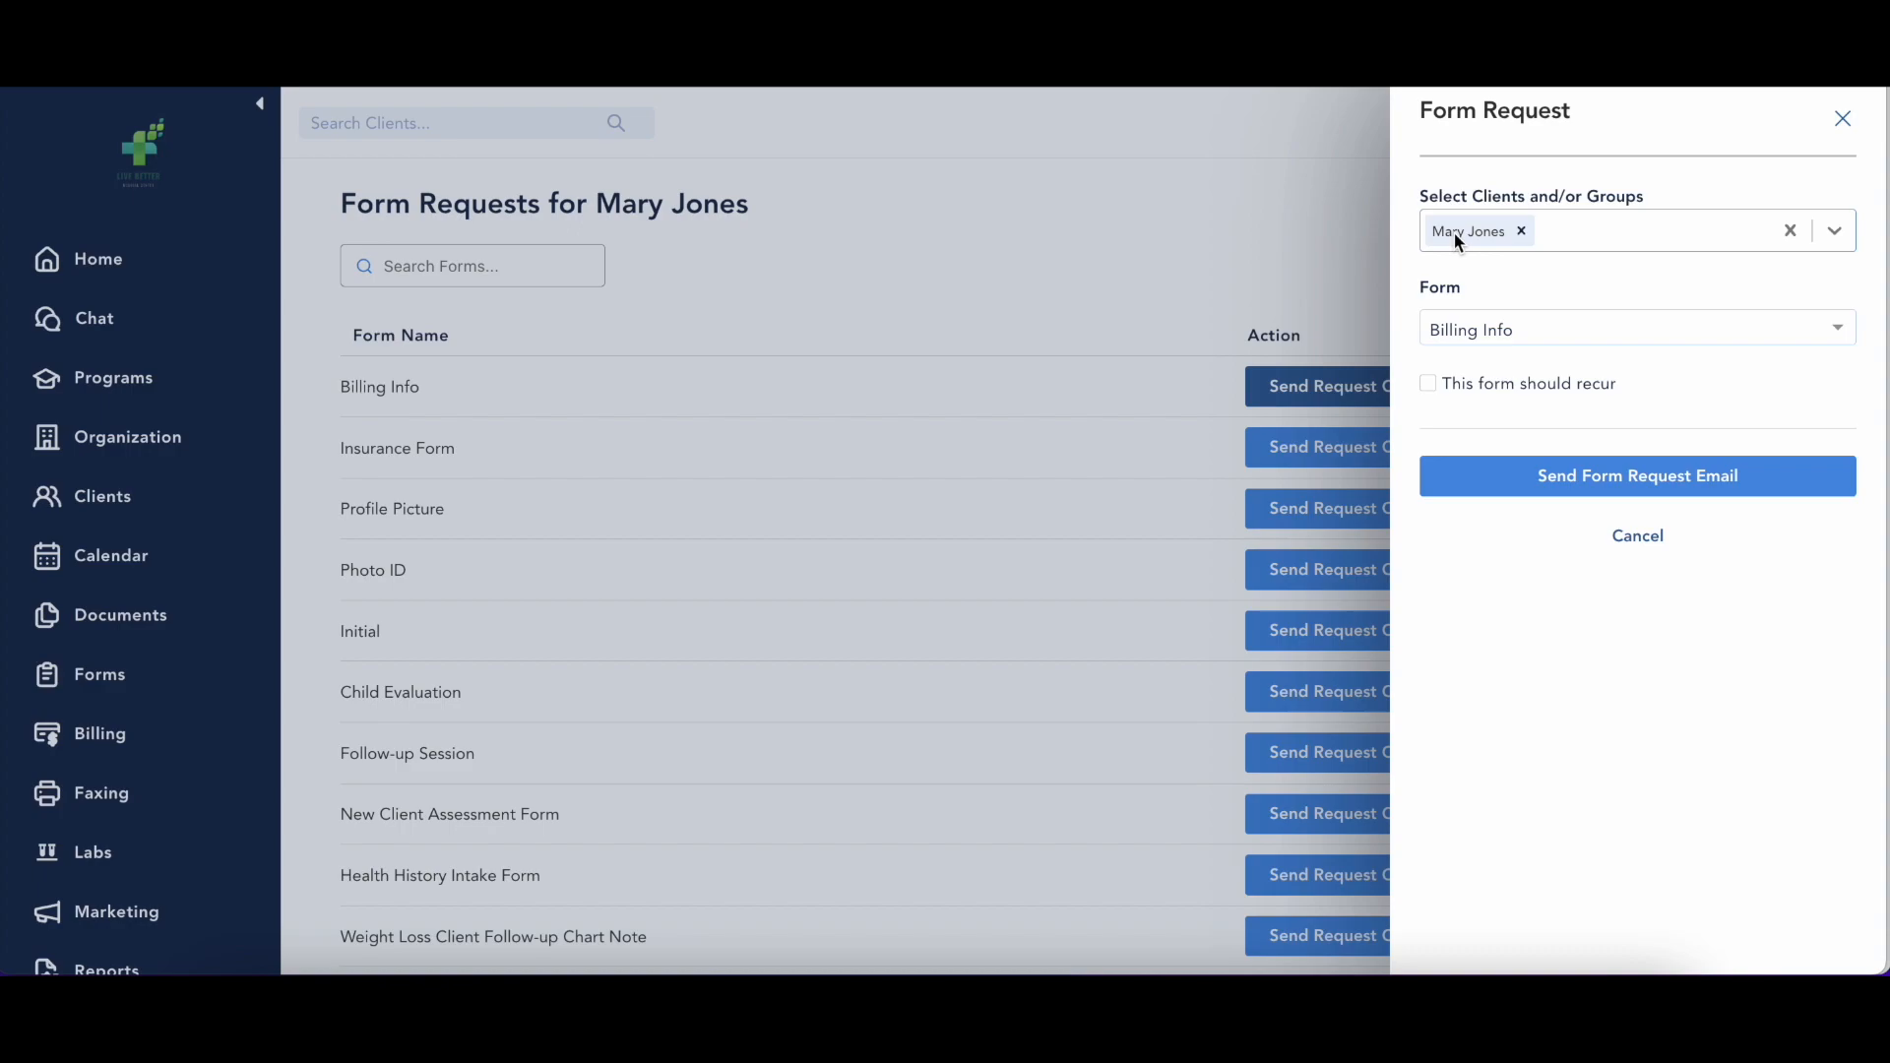
left_click(1428, 384)
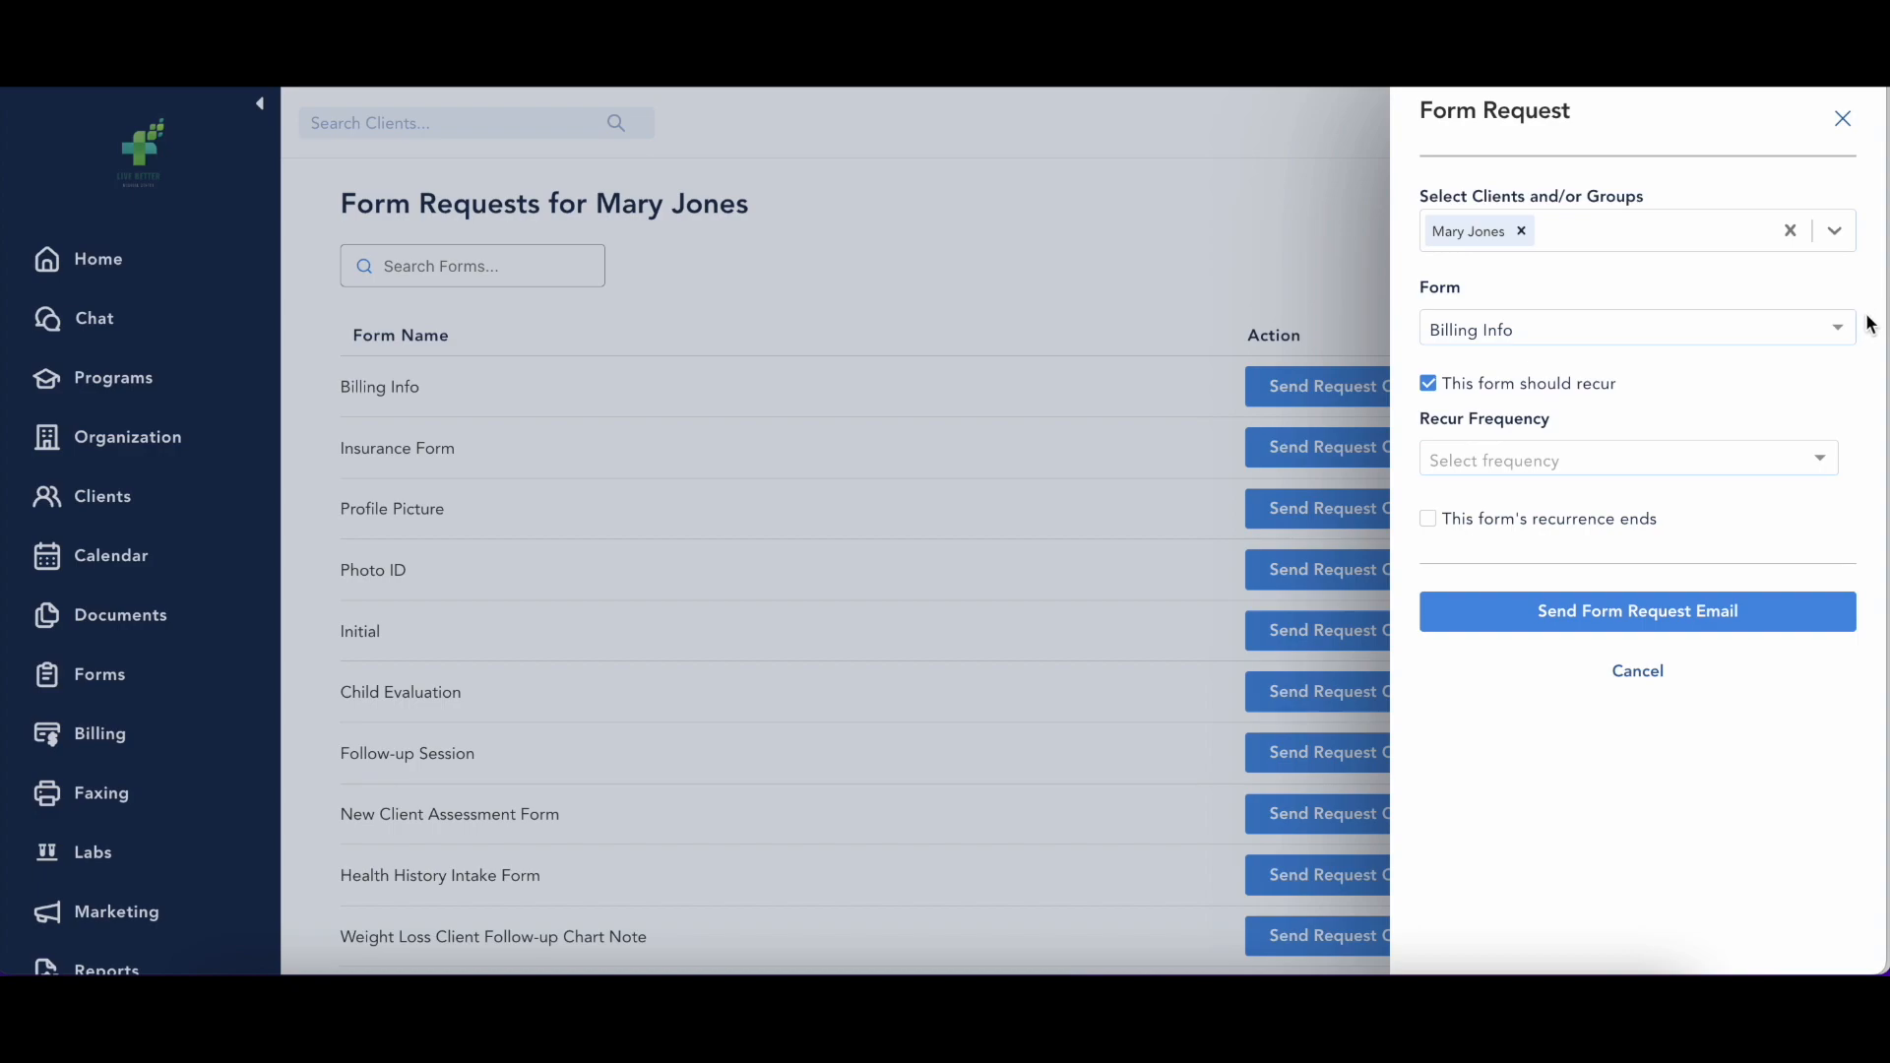
left_click(1550, 460)
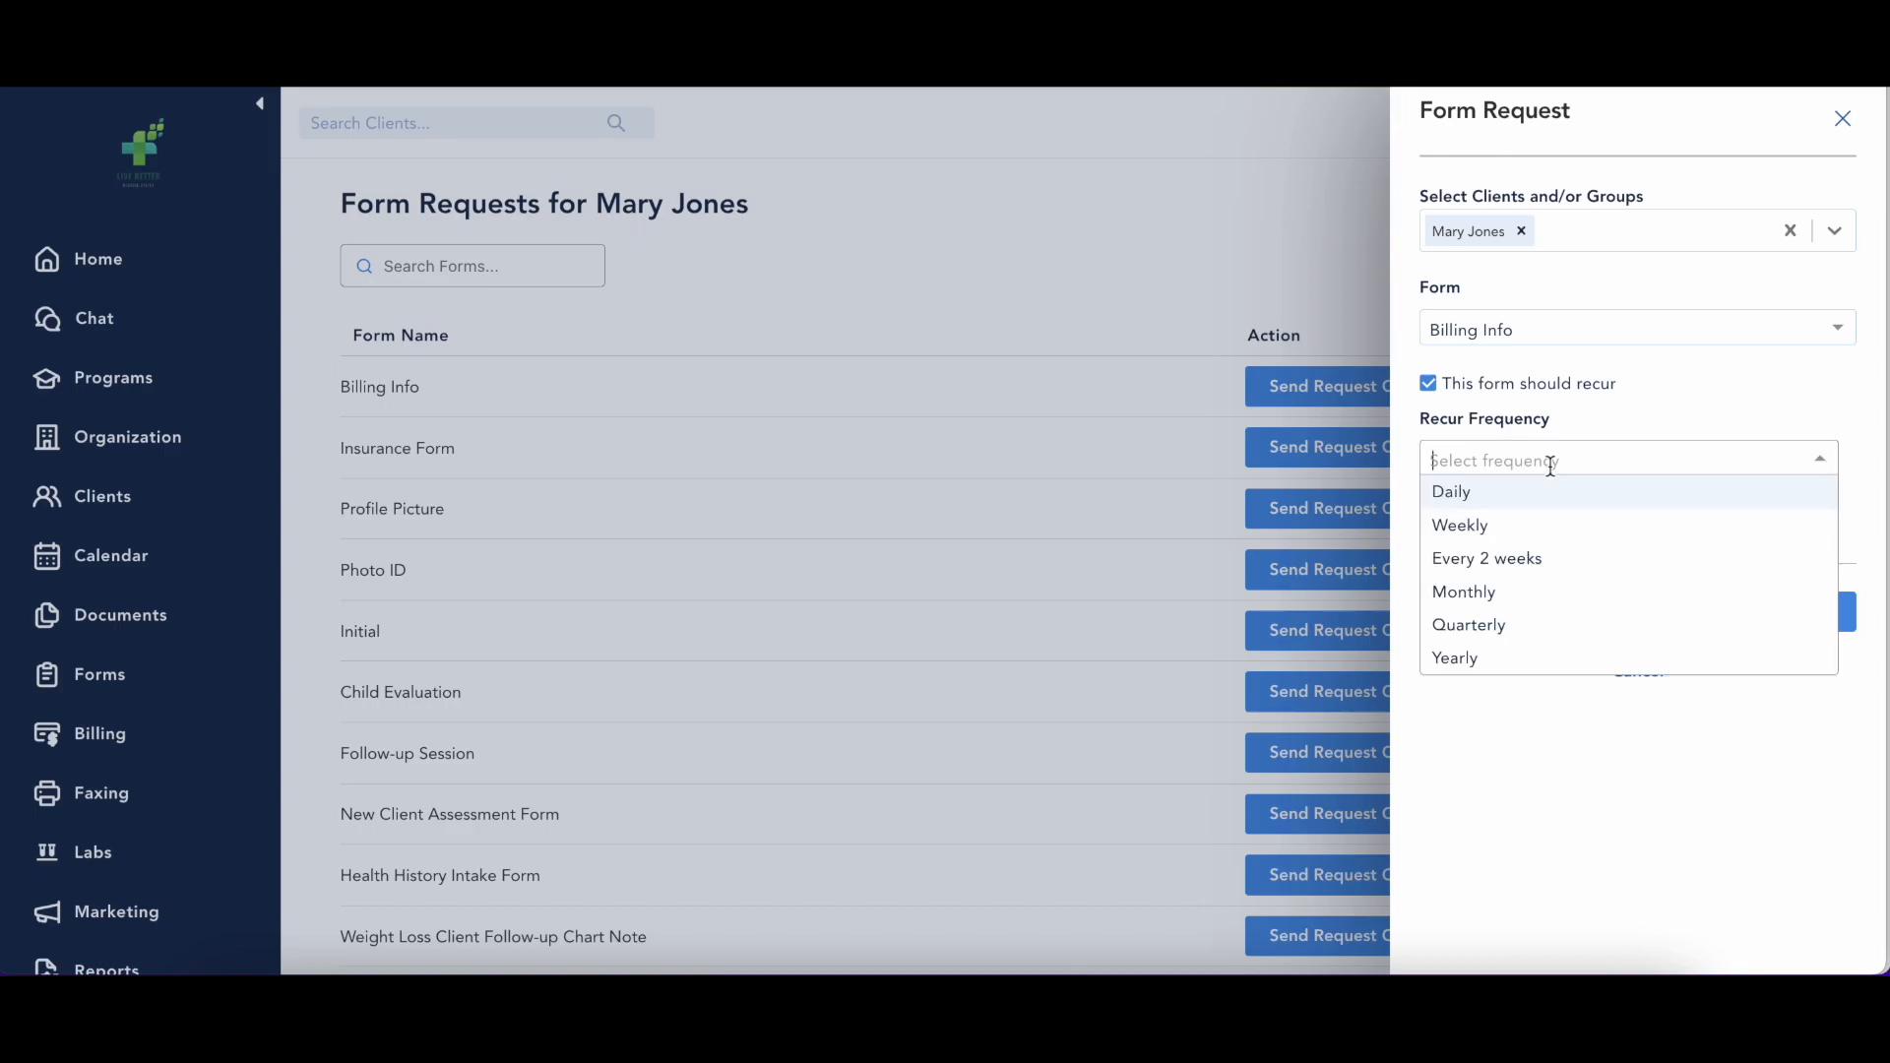
left_click(1554, 497)
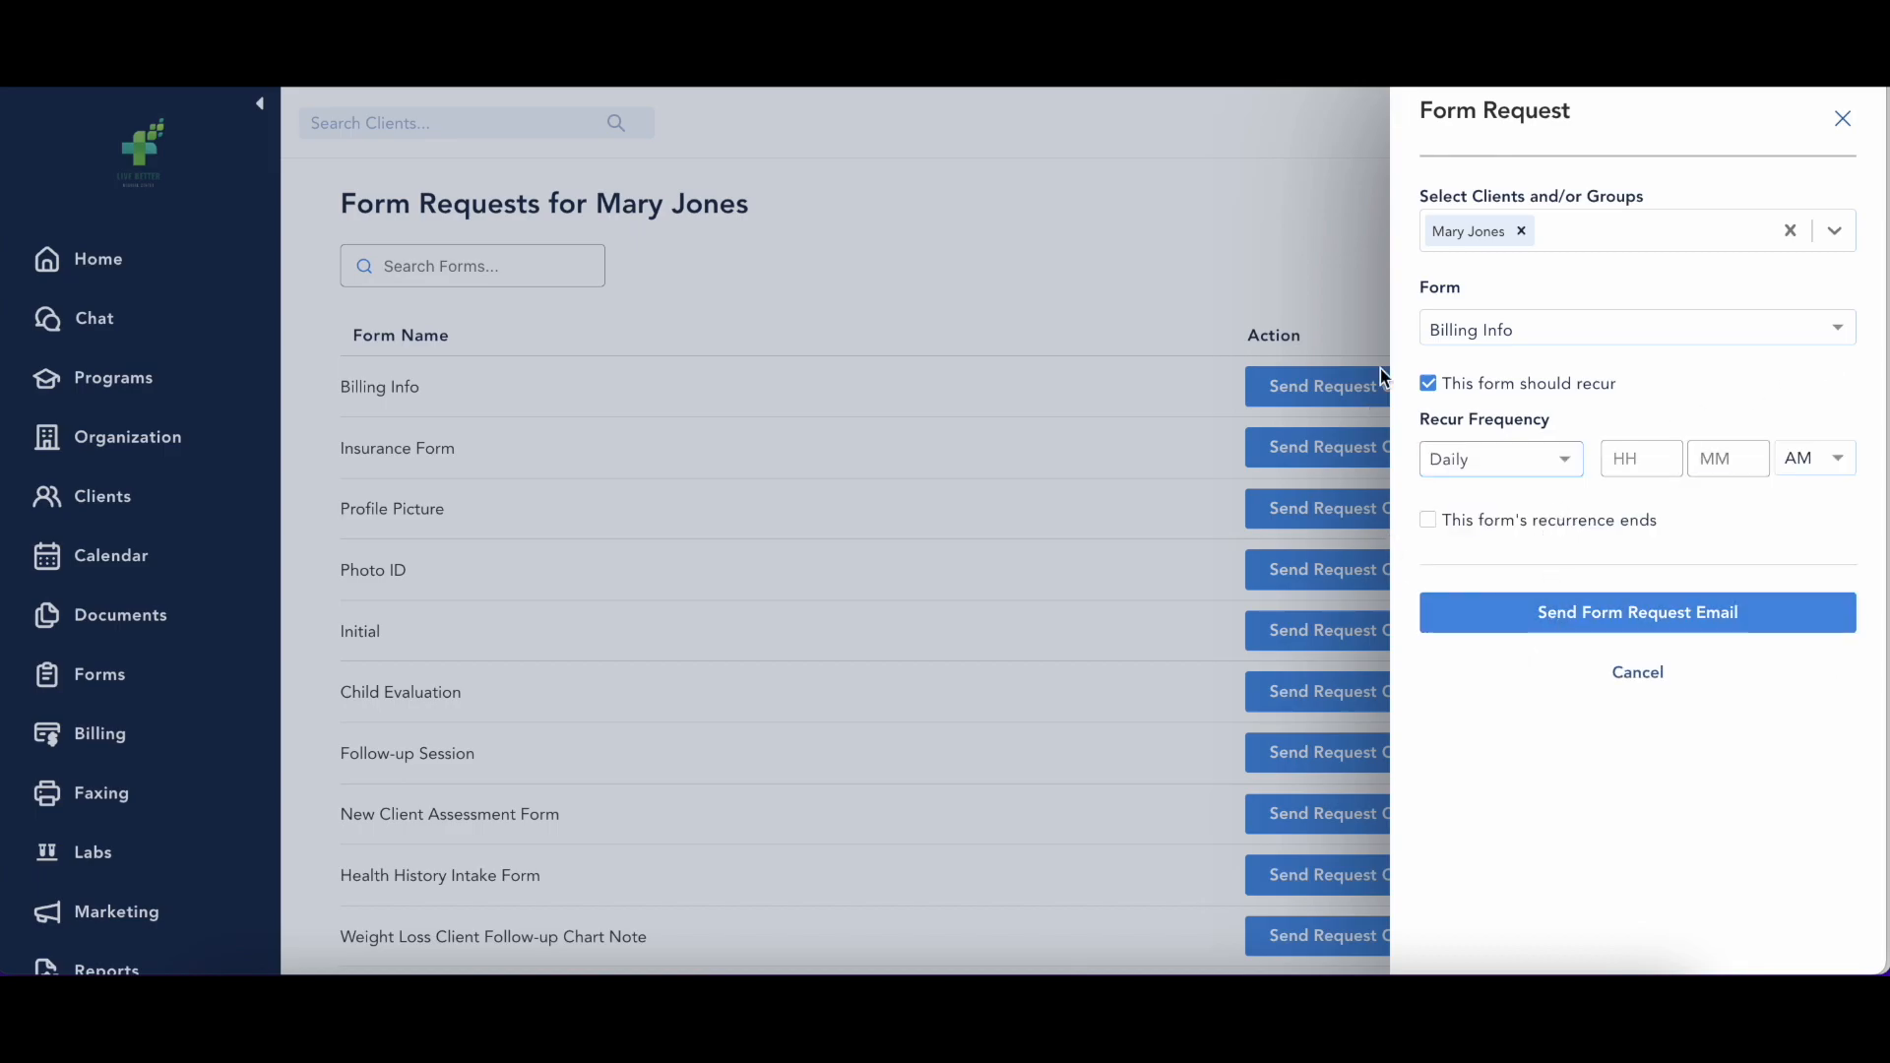
left_click(1644, 679)
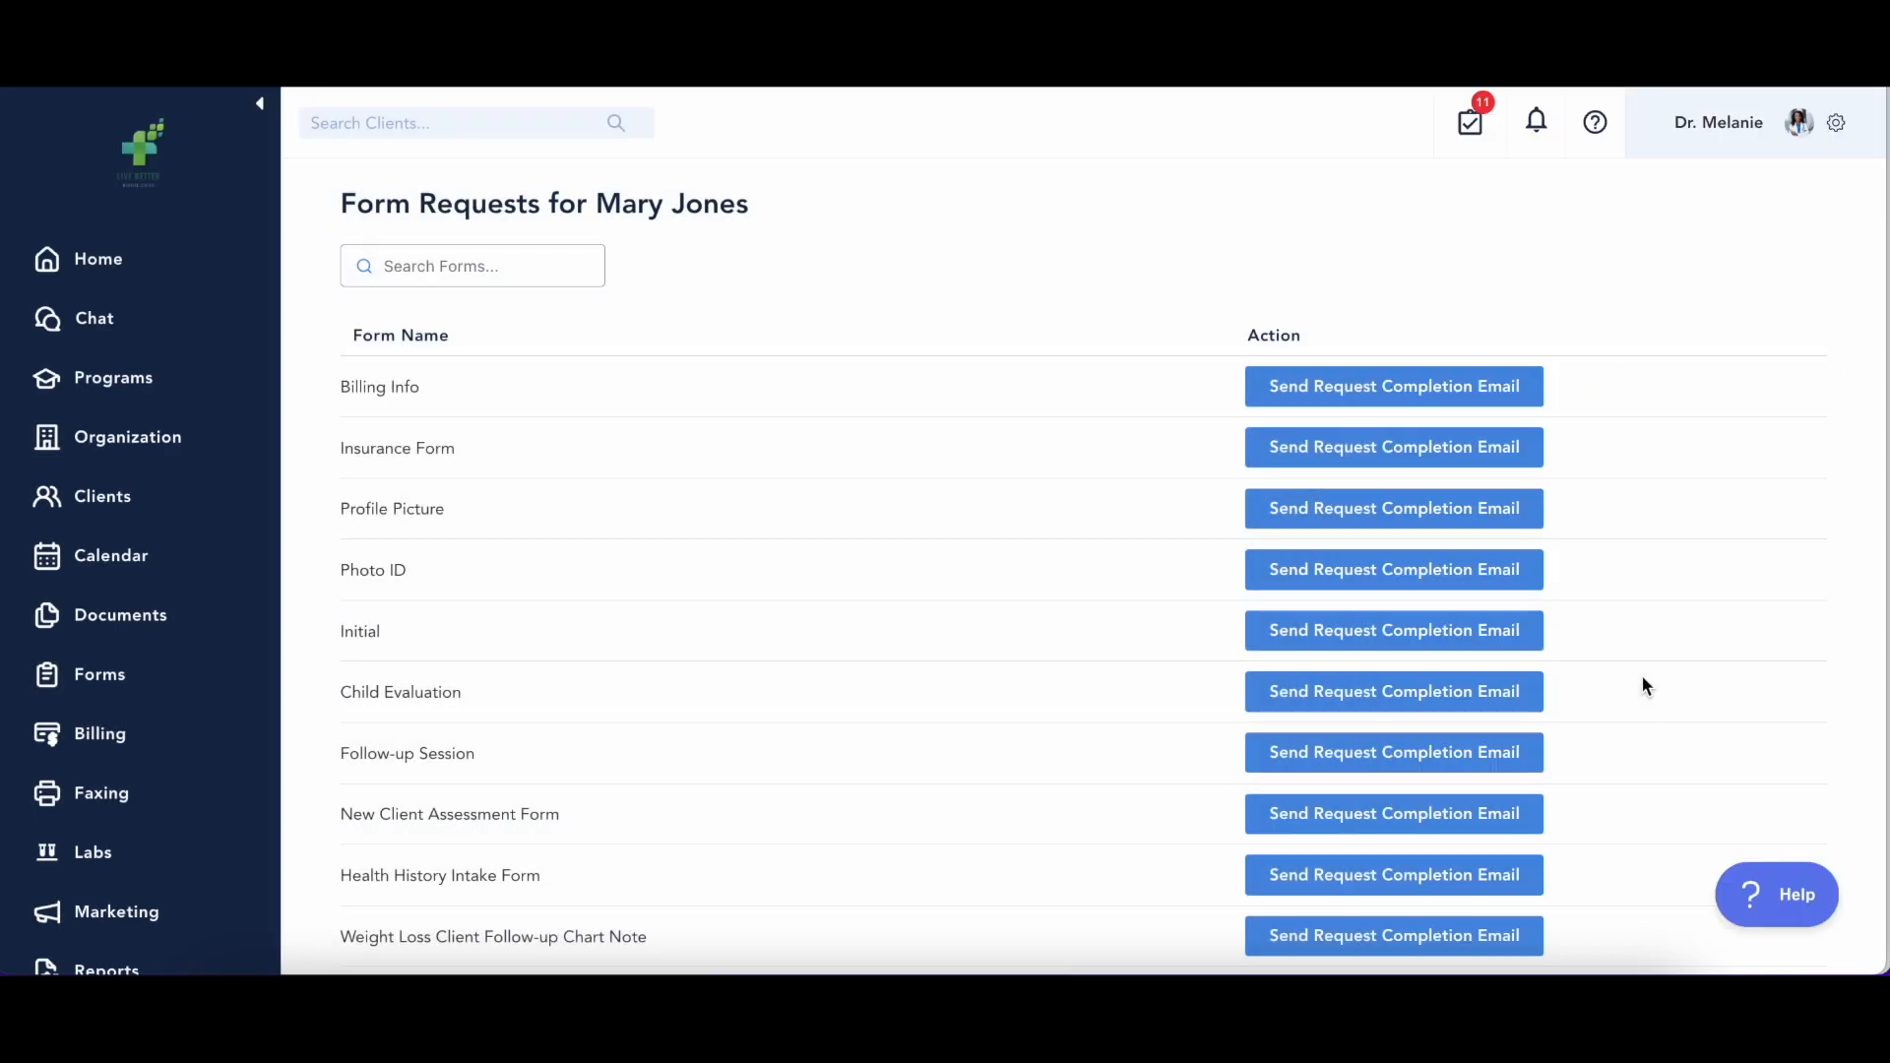
- Open the client's forms list and view the extra actions offered for the Photo ID and Patient Pain Indicator Form entries
scroll(936, 414, "up", 2)
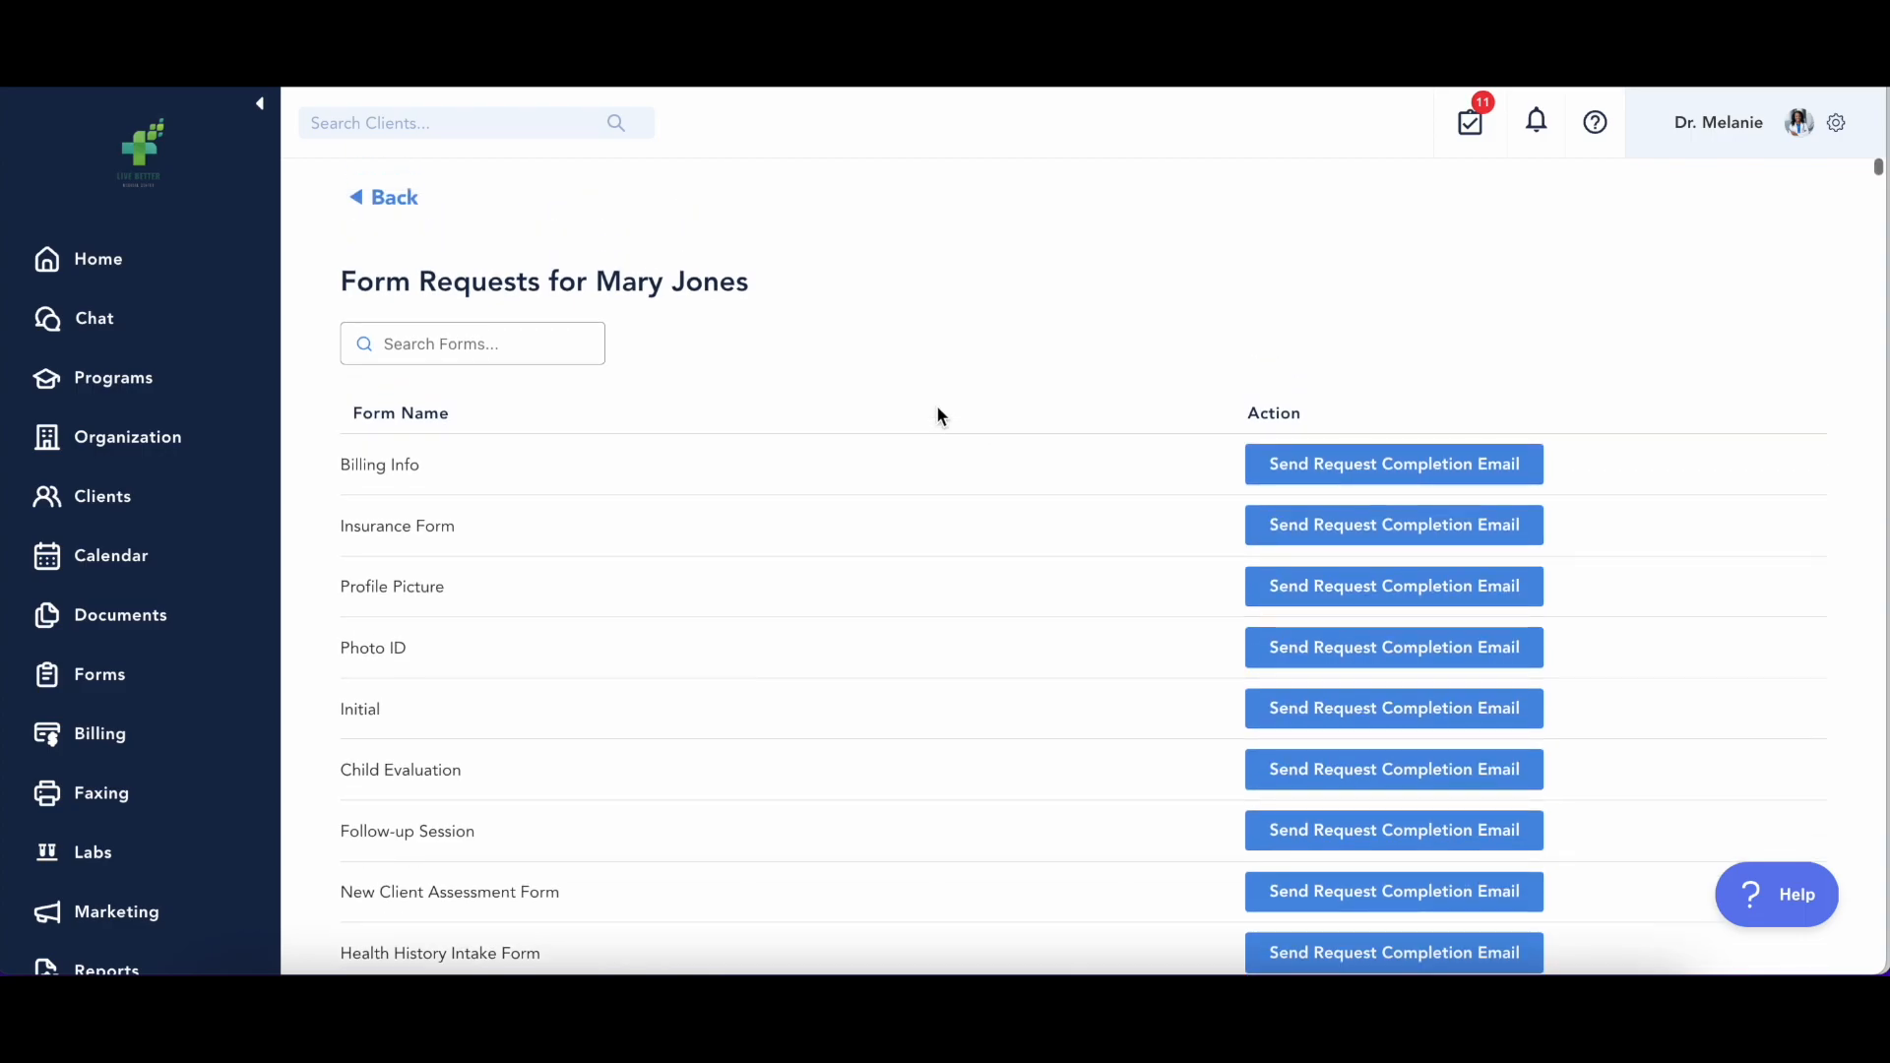
left_click(383, 196)
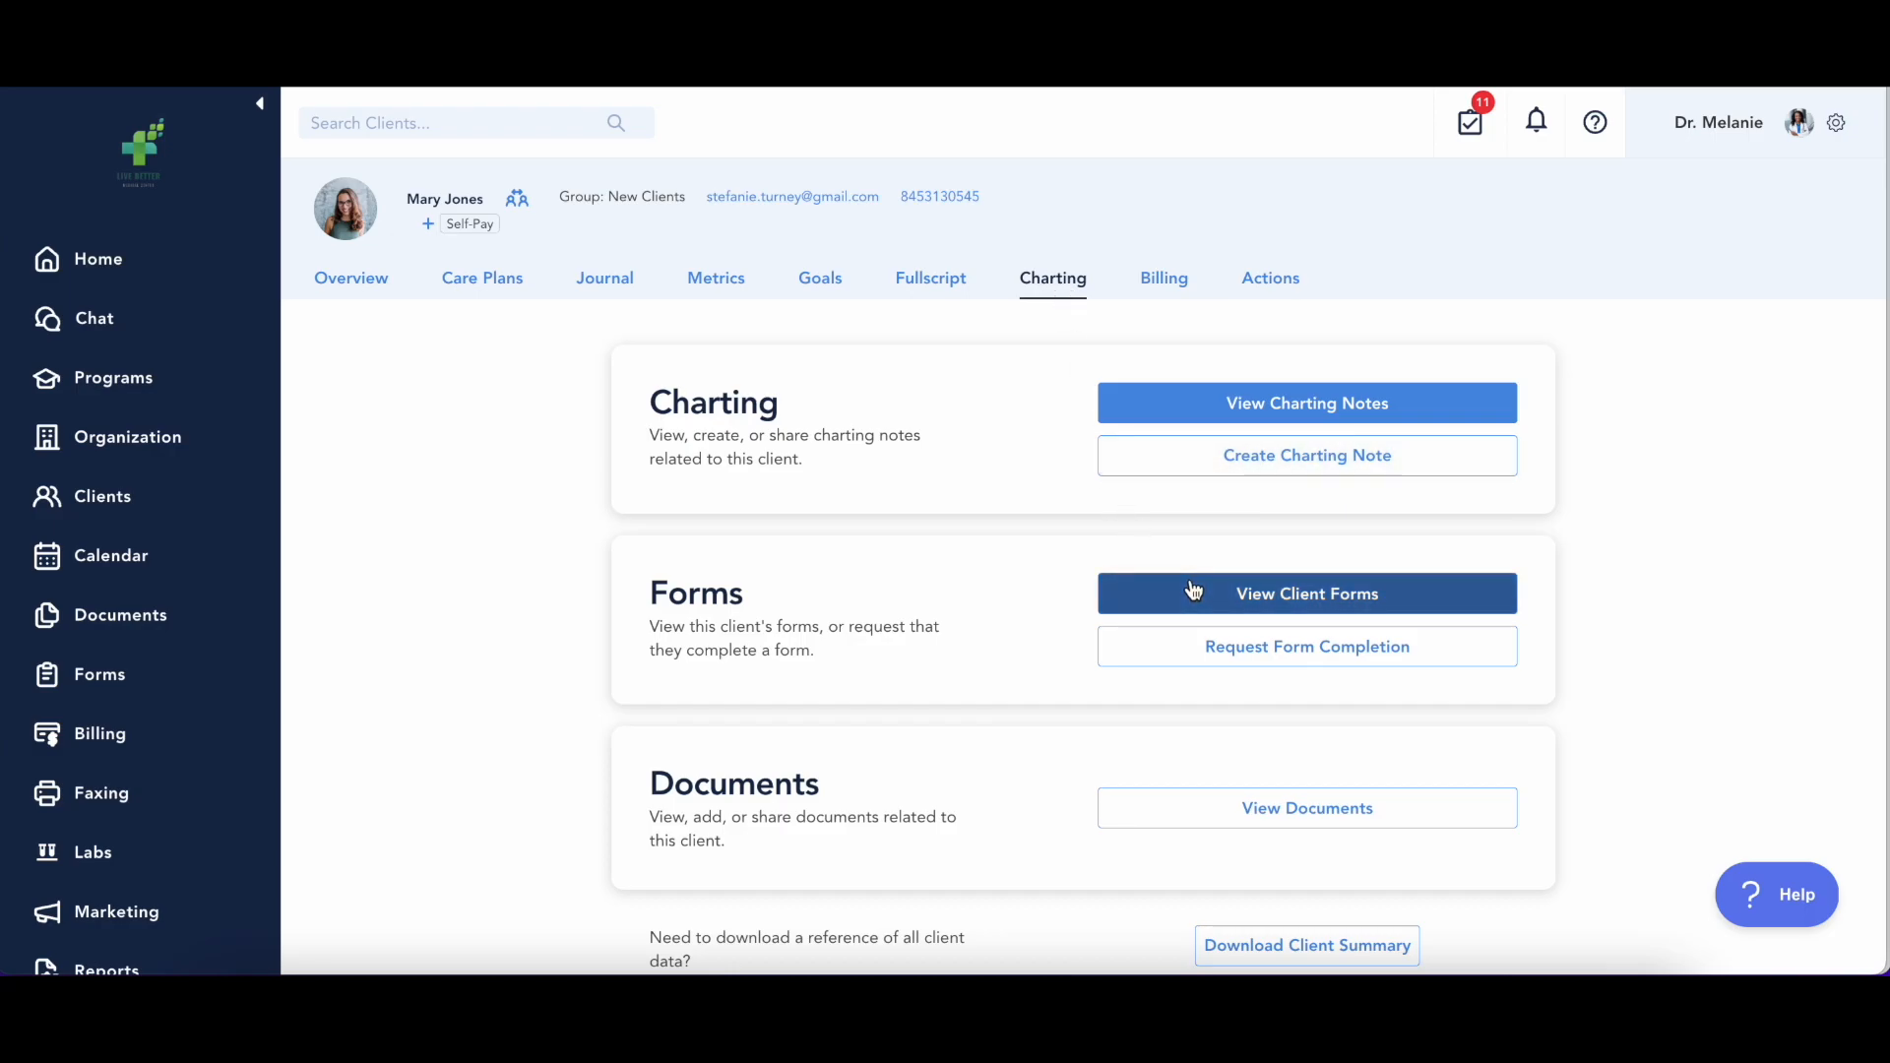
left_click(1193, 590)
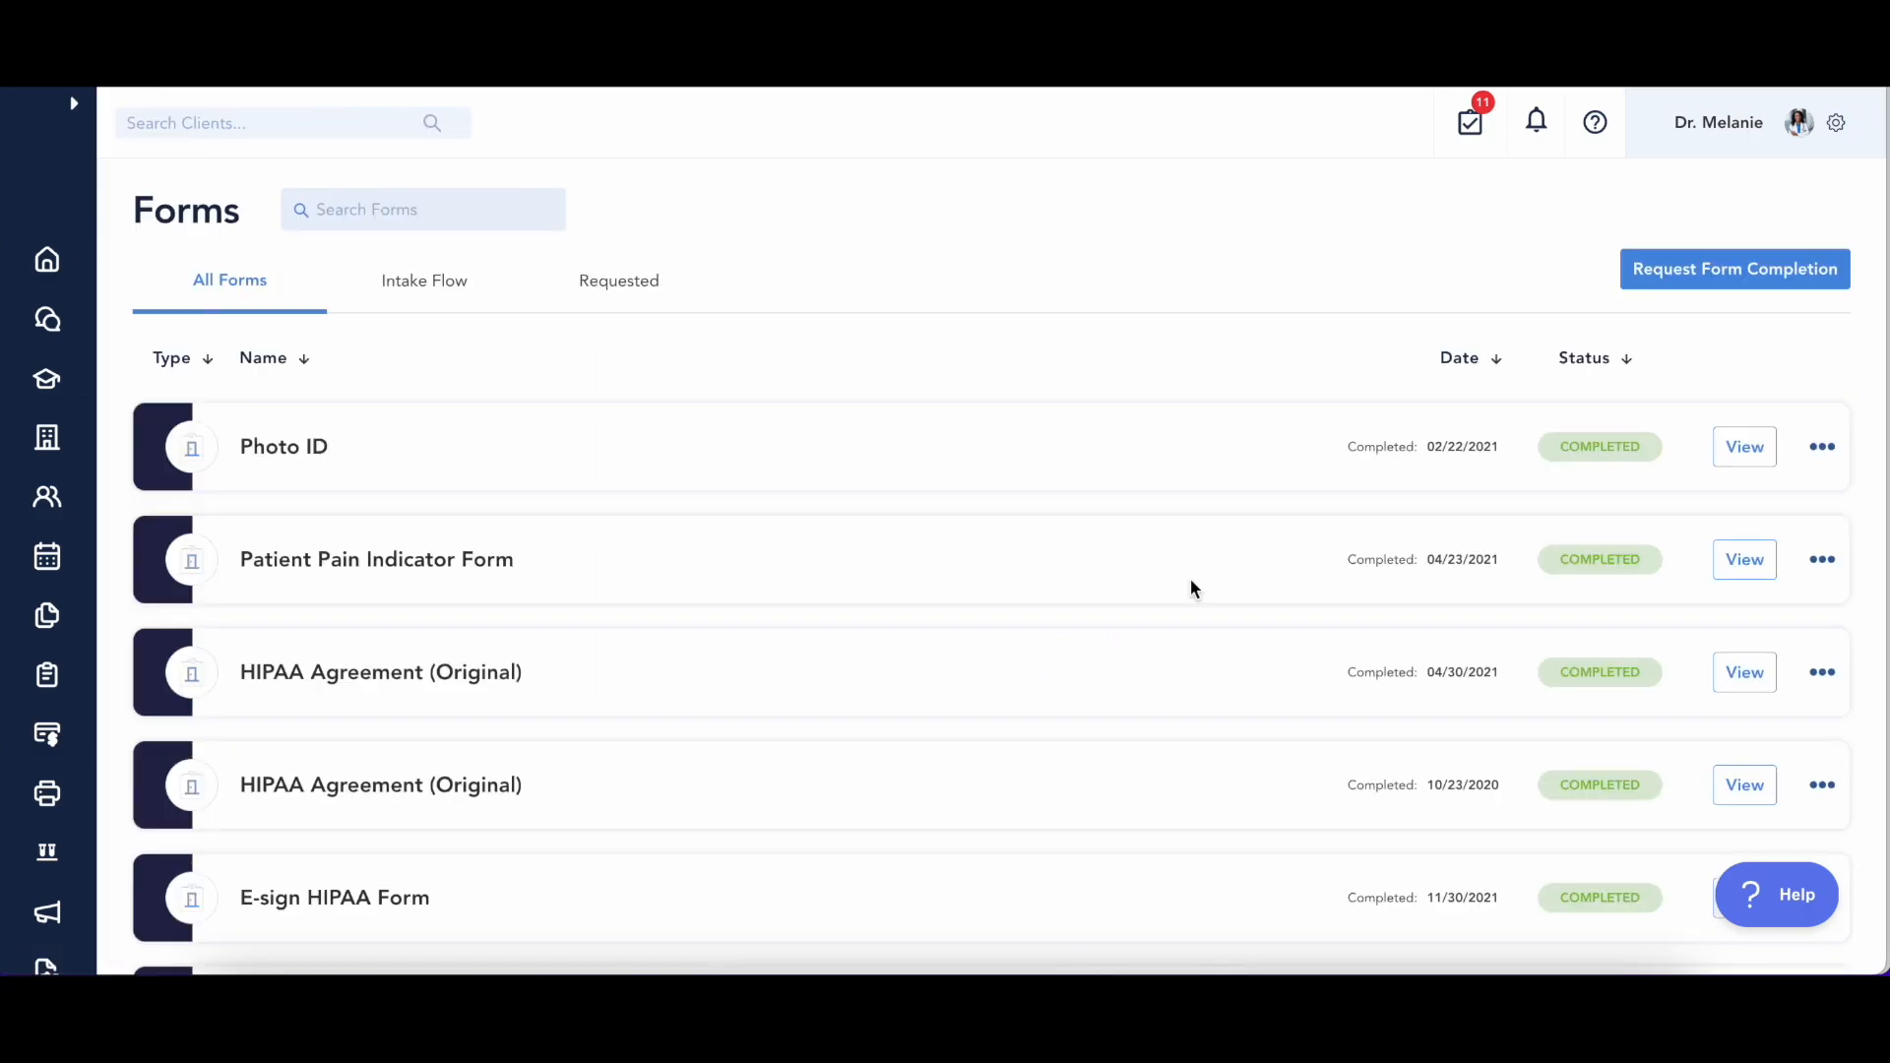
scroll(1350, 725, "down", 4)
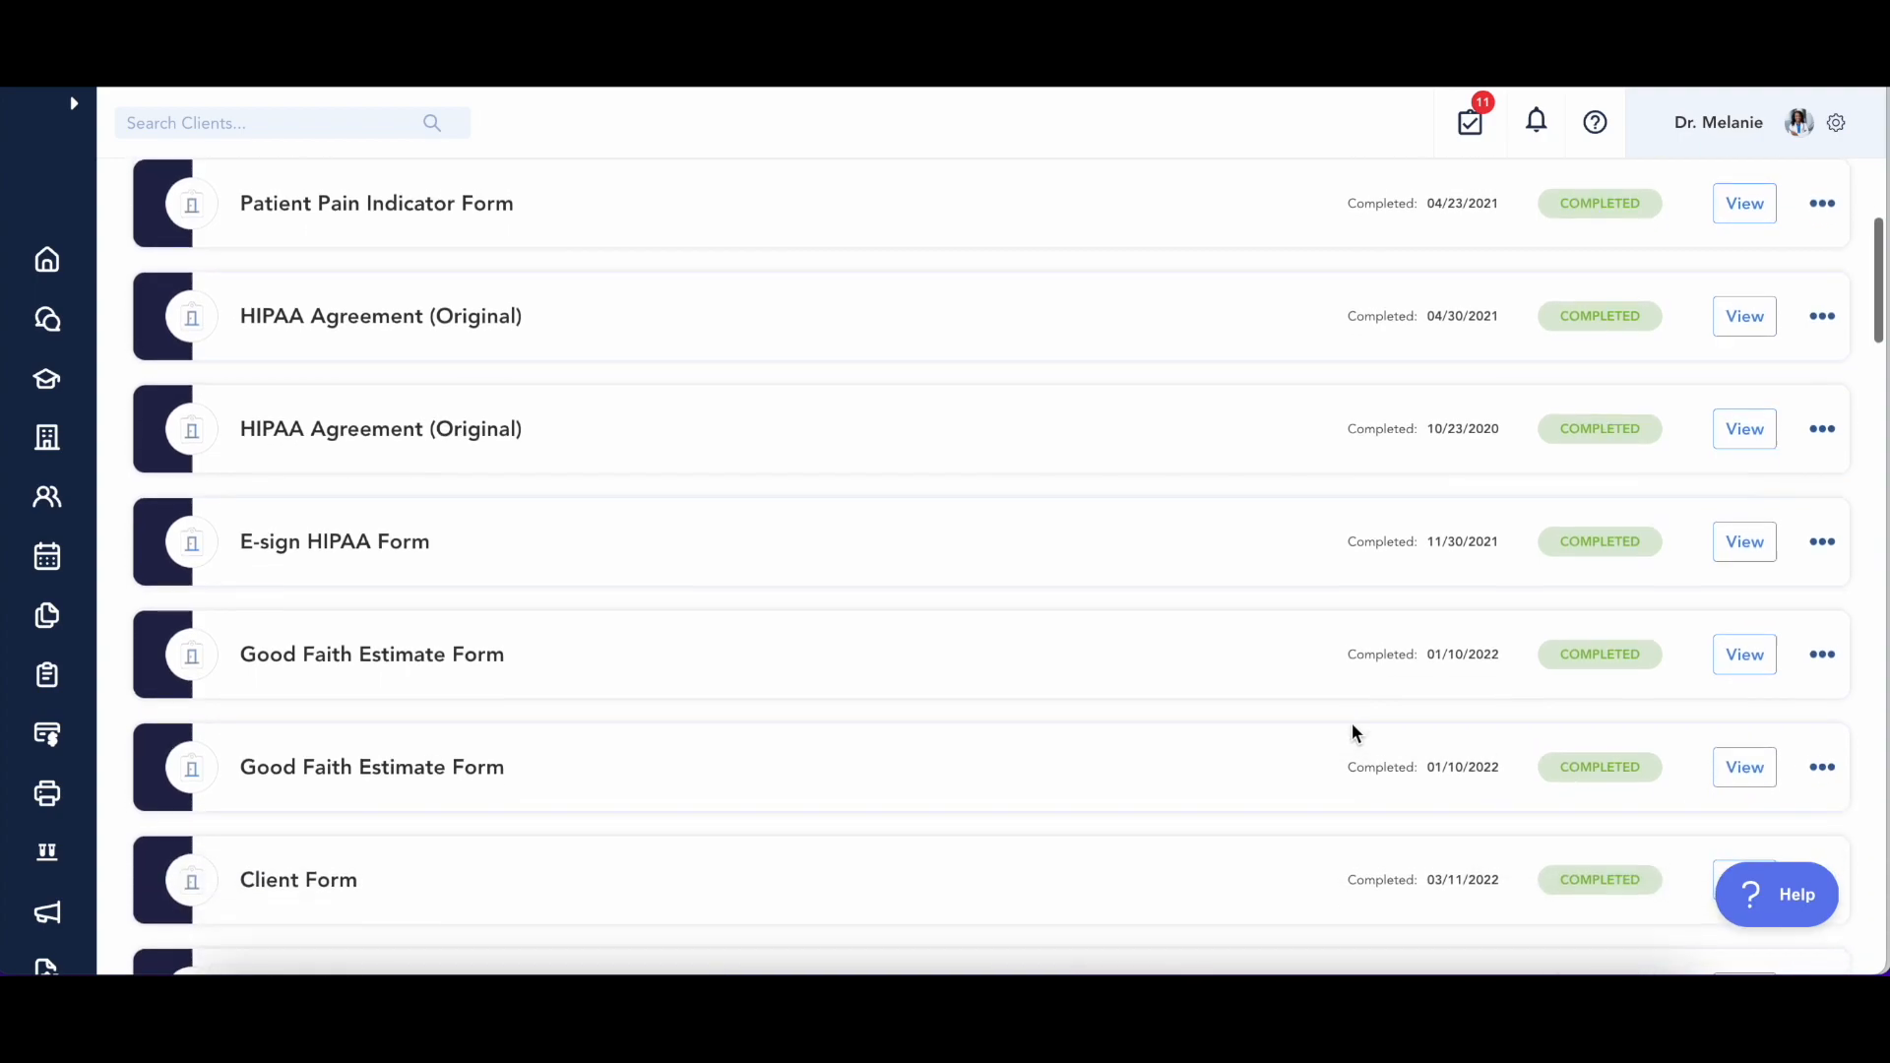
scroll(1352, 732, "up", 4)
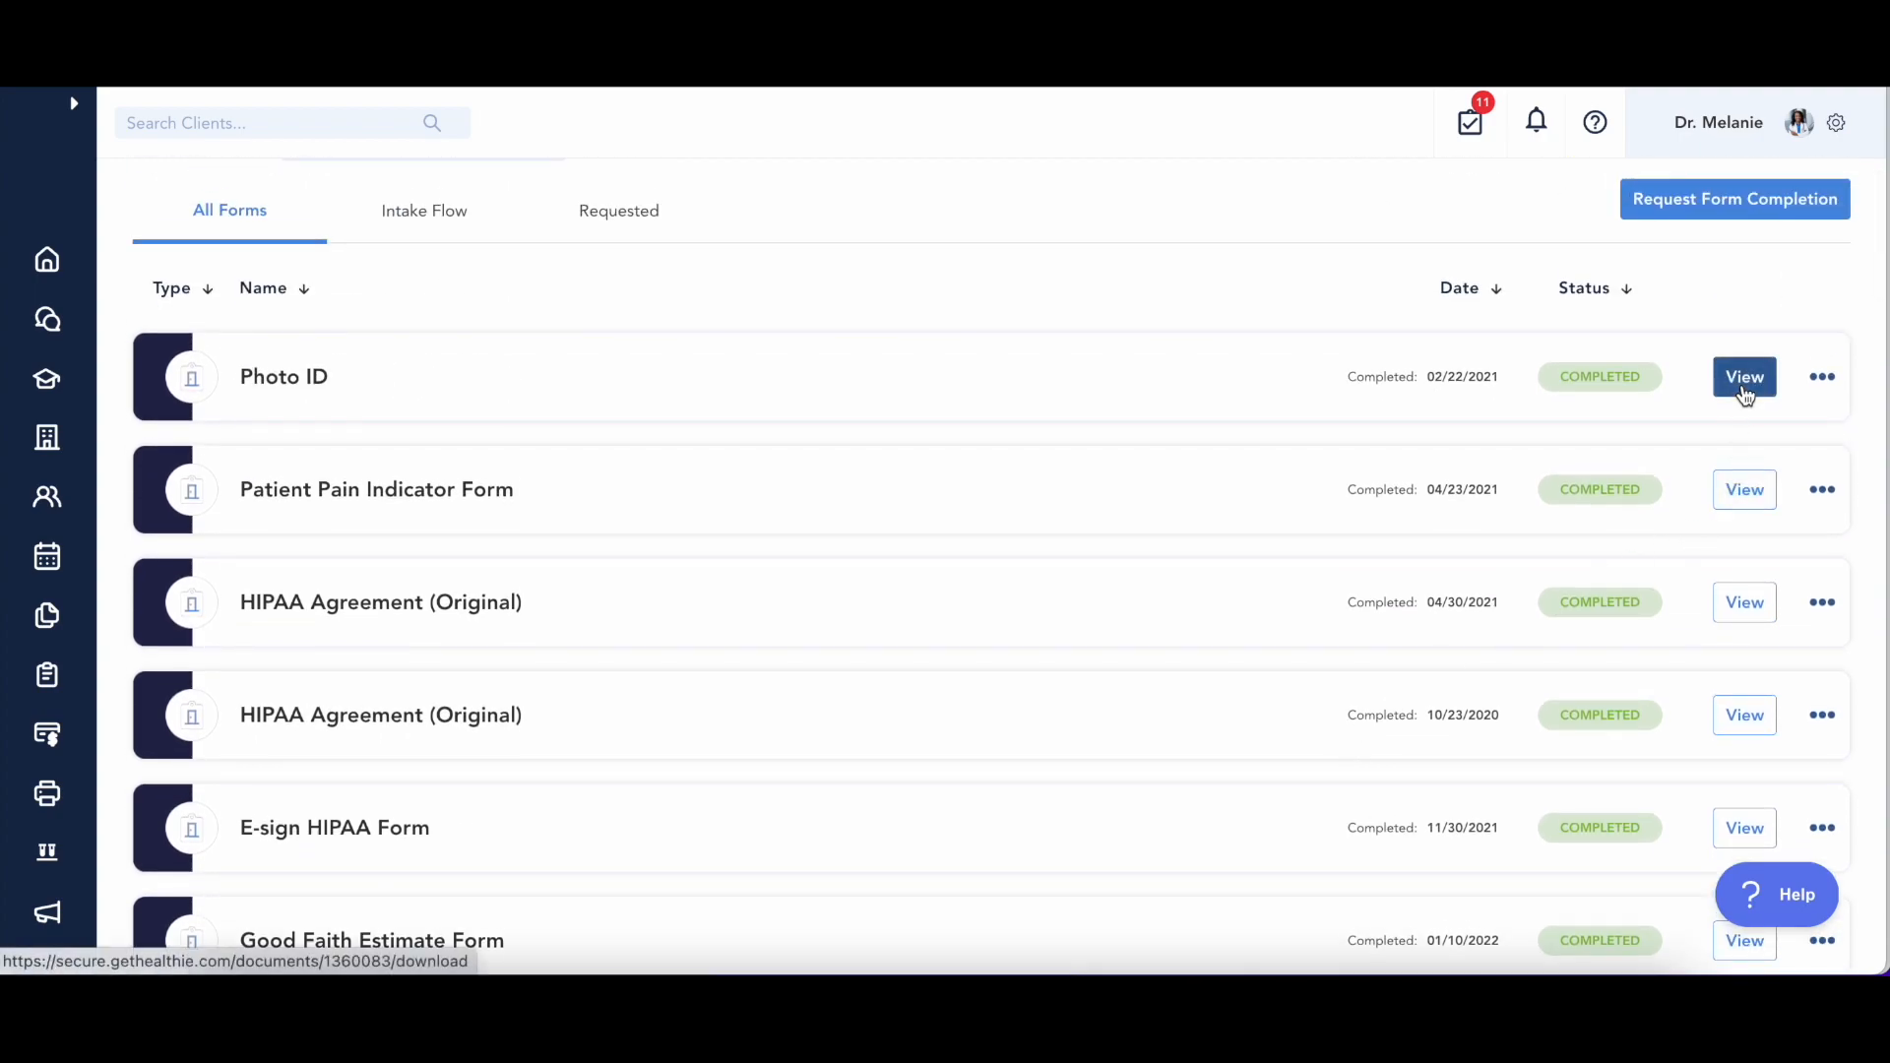
left_click(1822, 377)
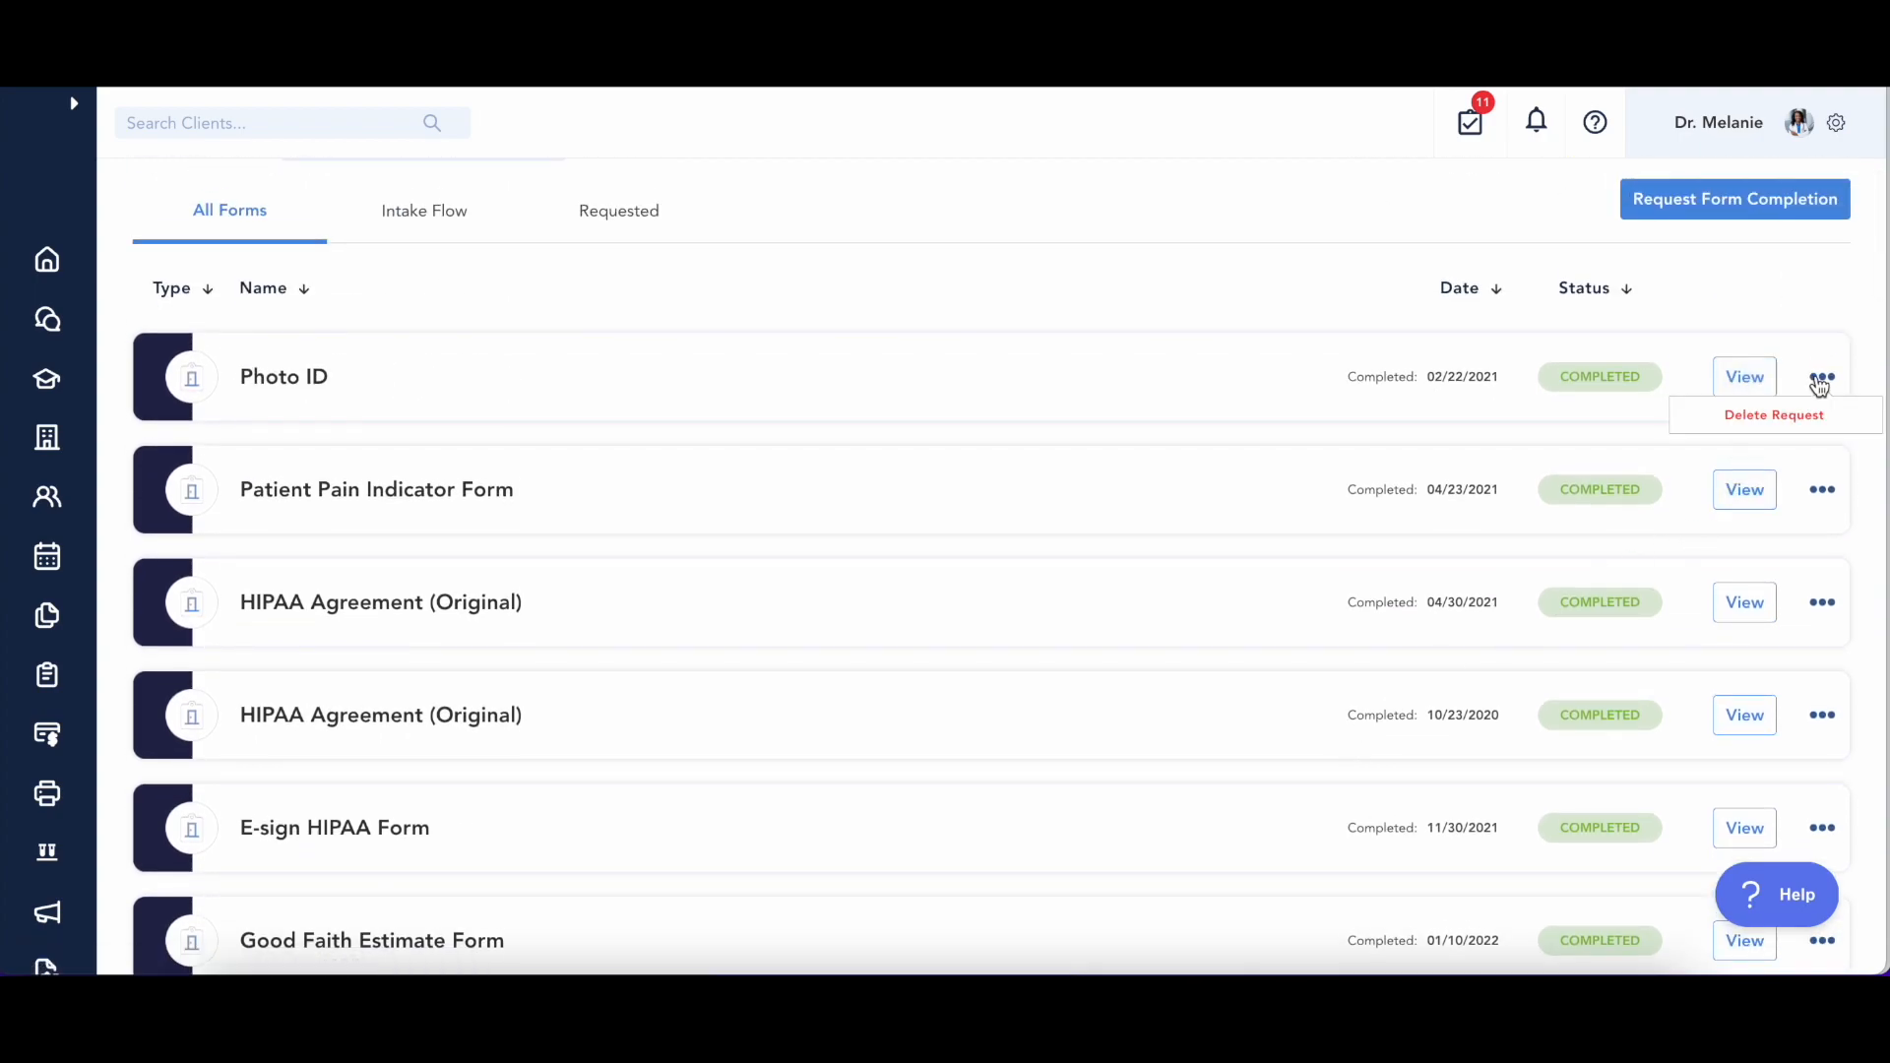
left_click(1822, 491)
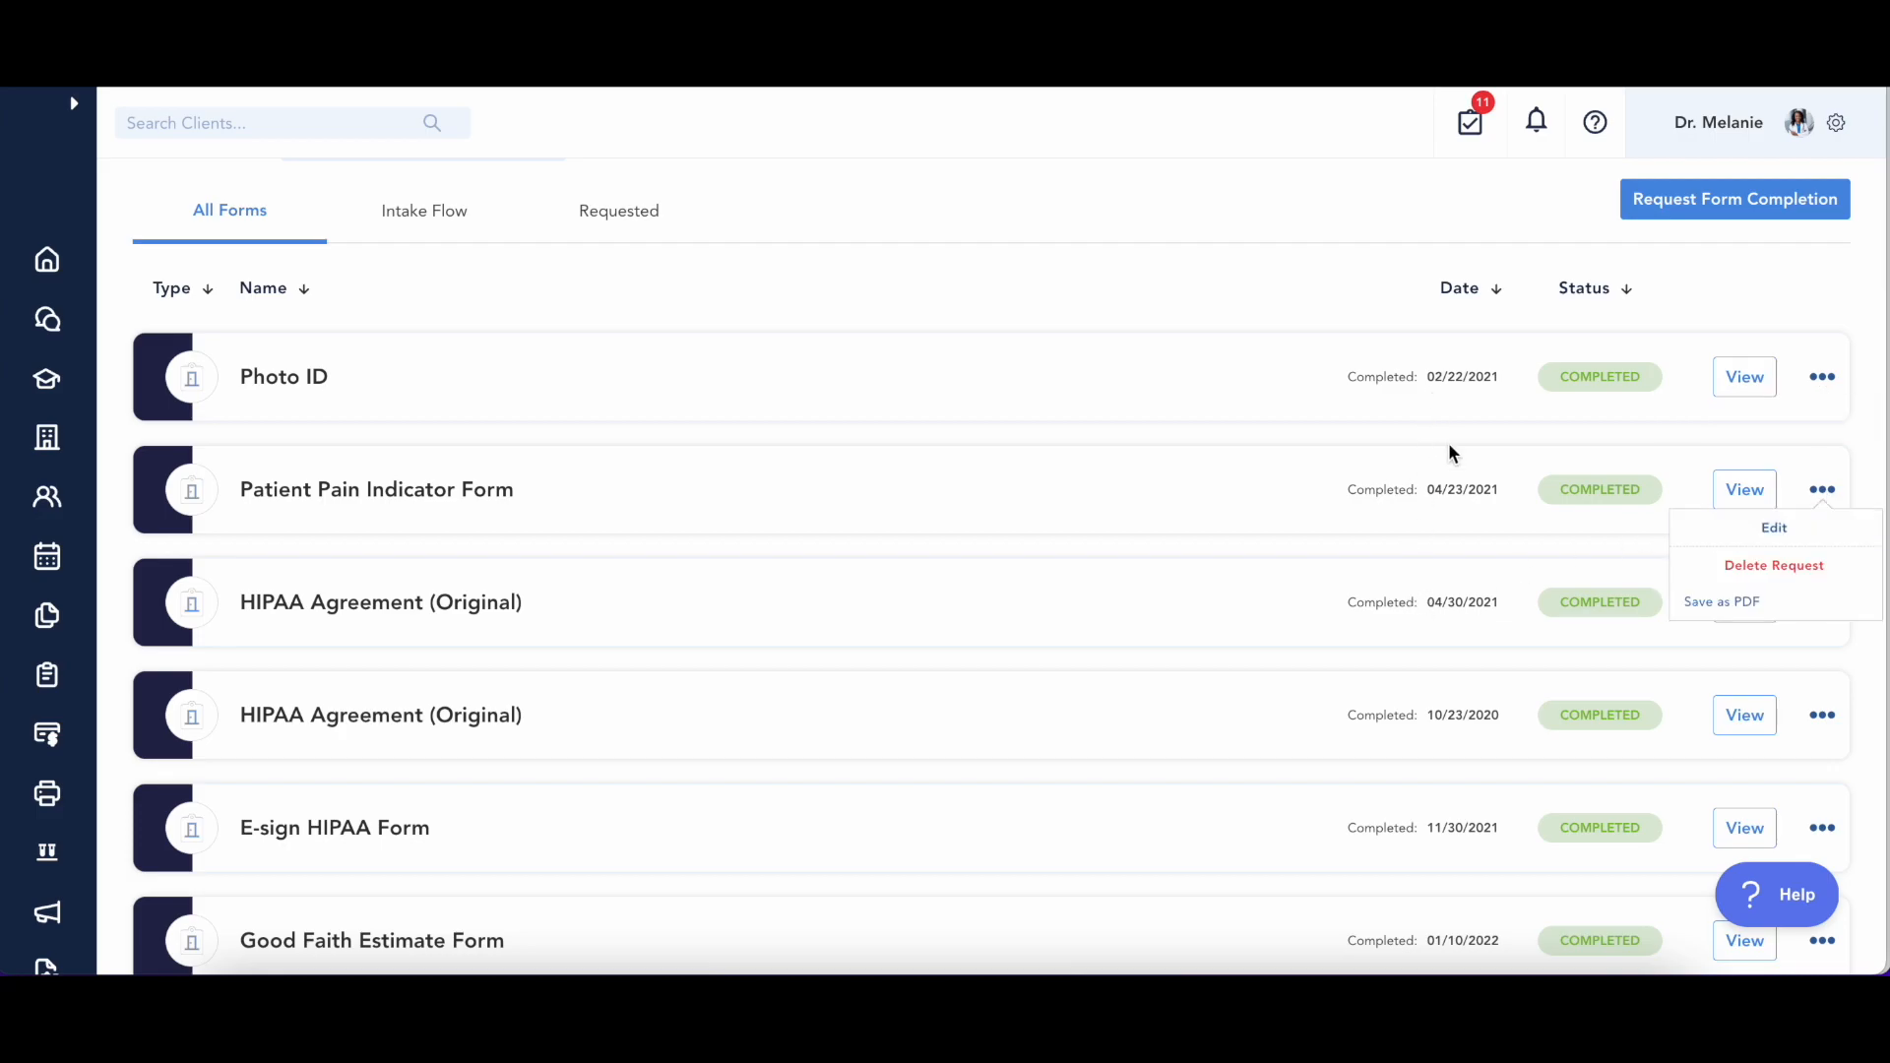
left_click(1546, 226)
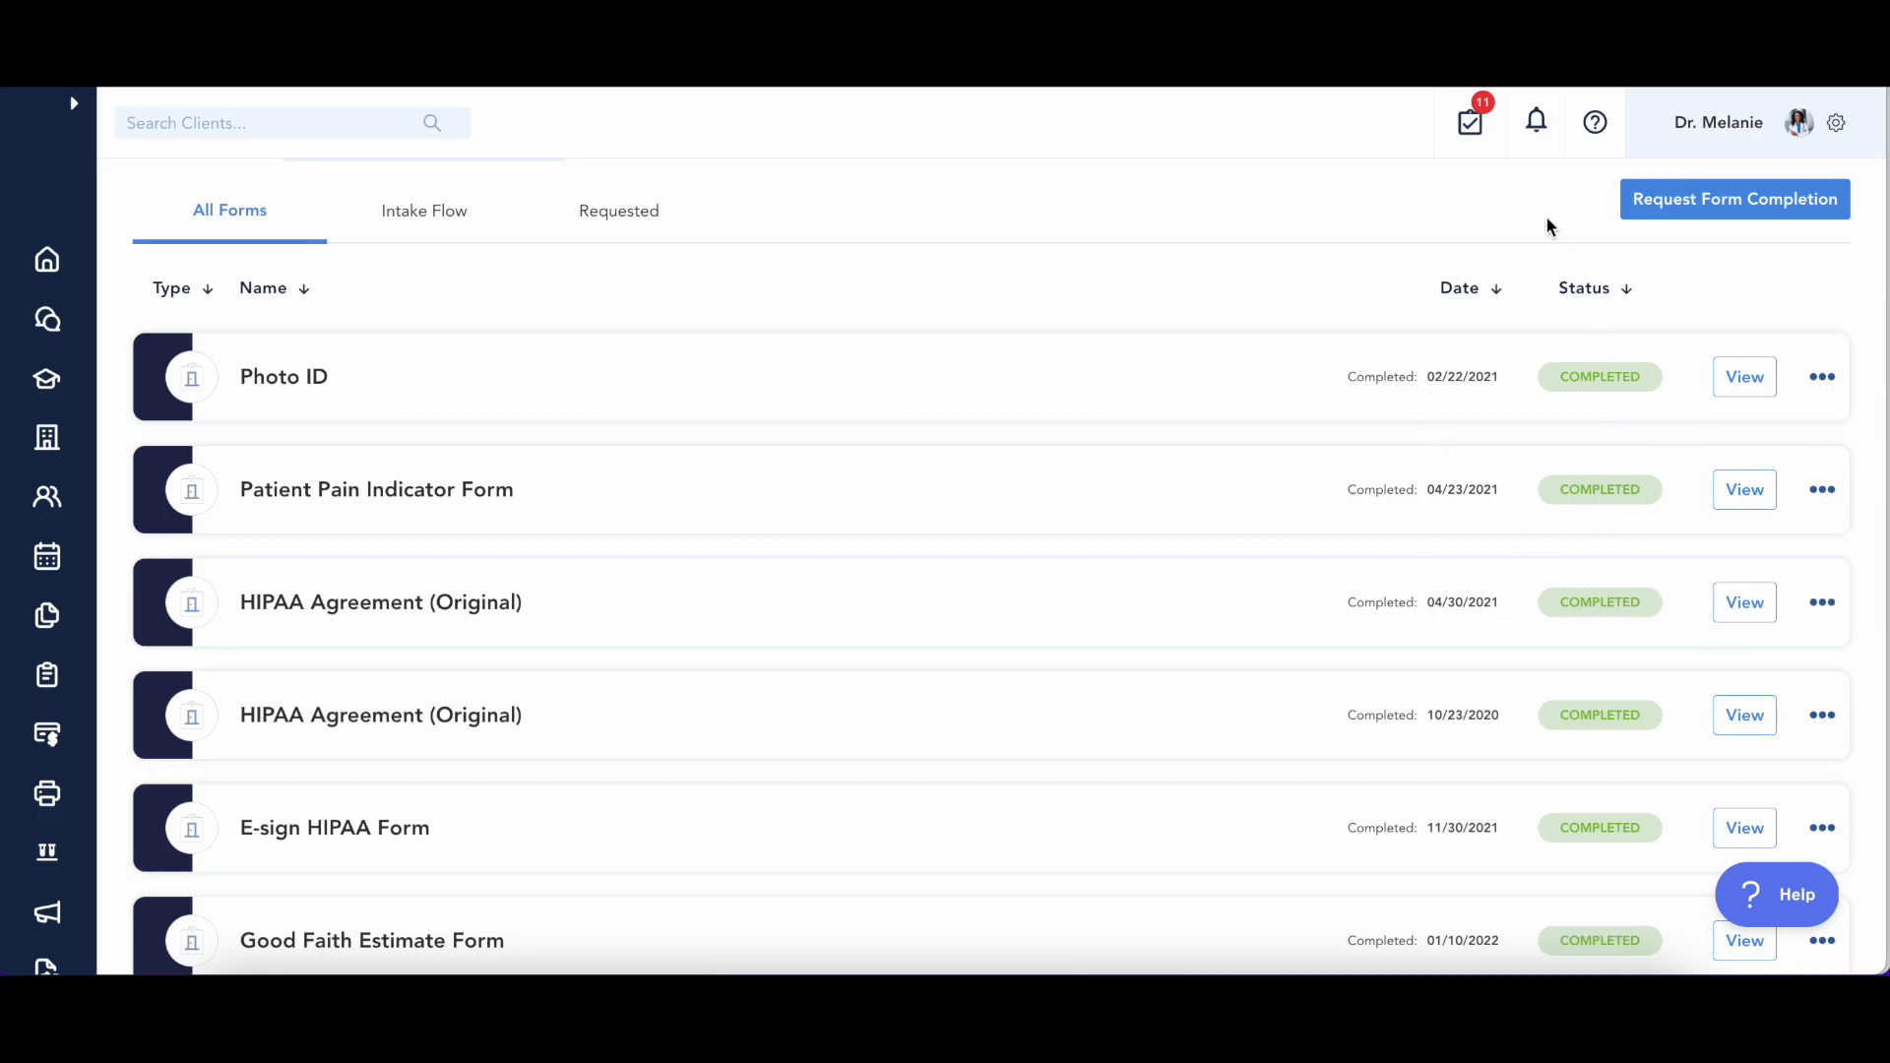
- Look through the client's full list of forms with their completion dates and statuses, and return to its start
scroll(1569, 601, "down", 4)
scroll(1569, 607, "down", 15)
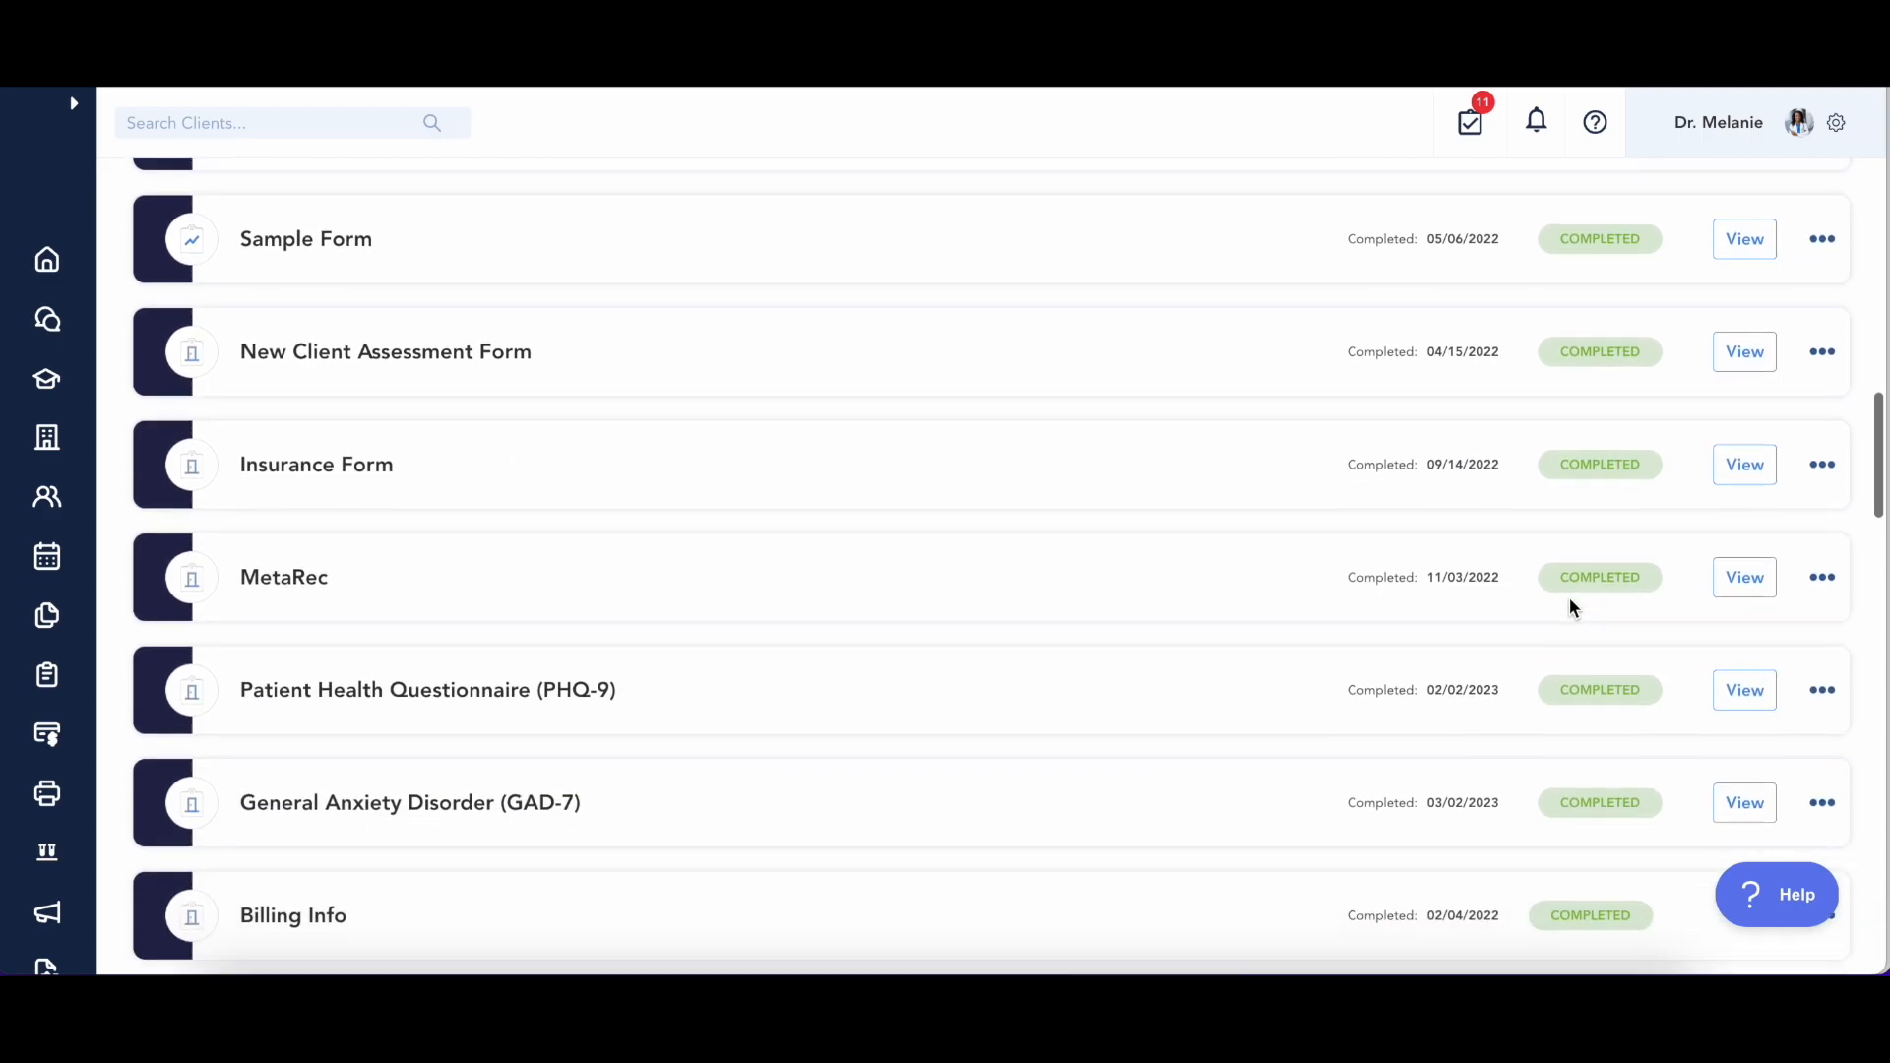
scroll(1569, 607, "down", 12)
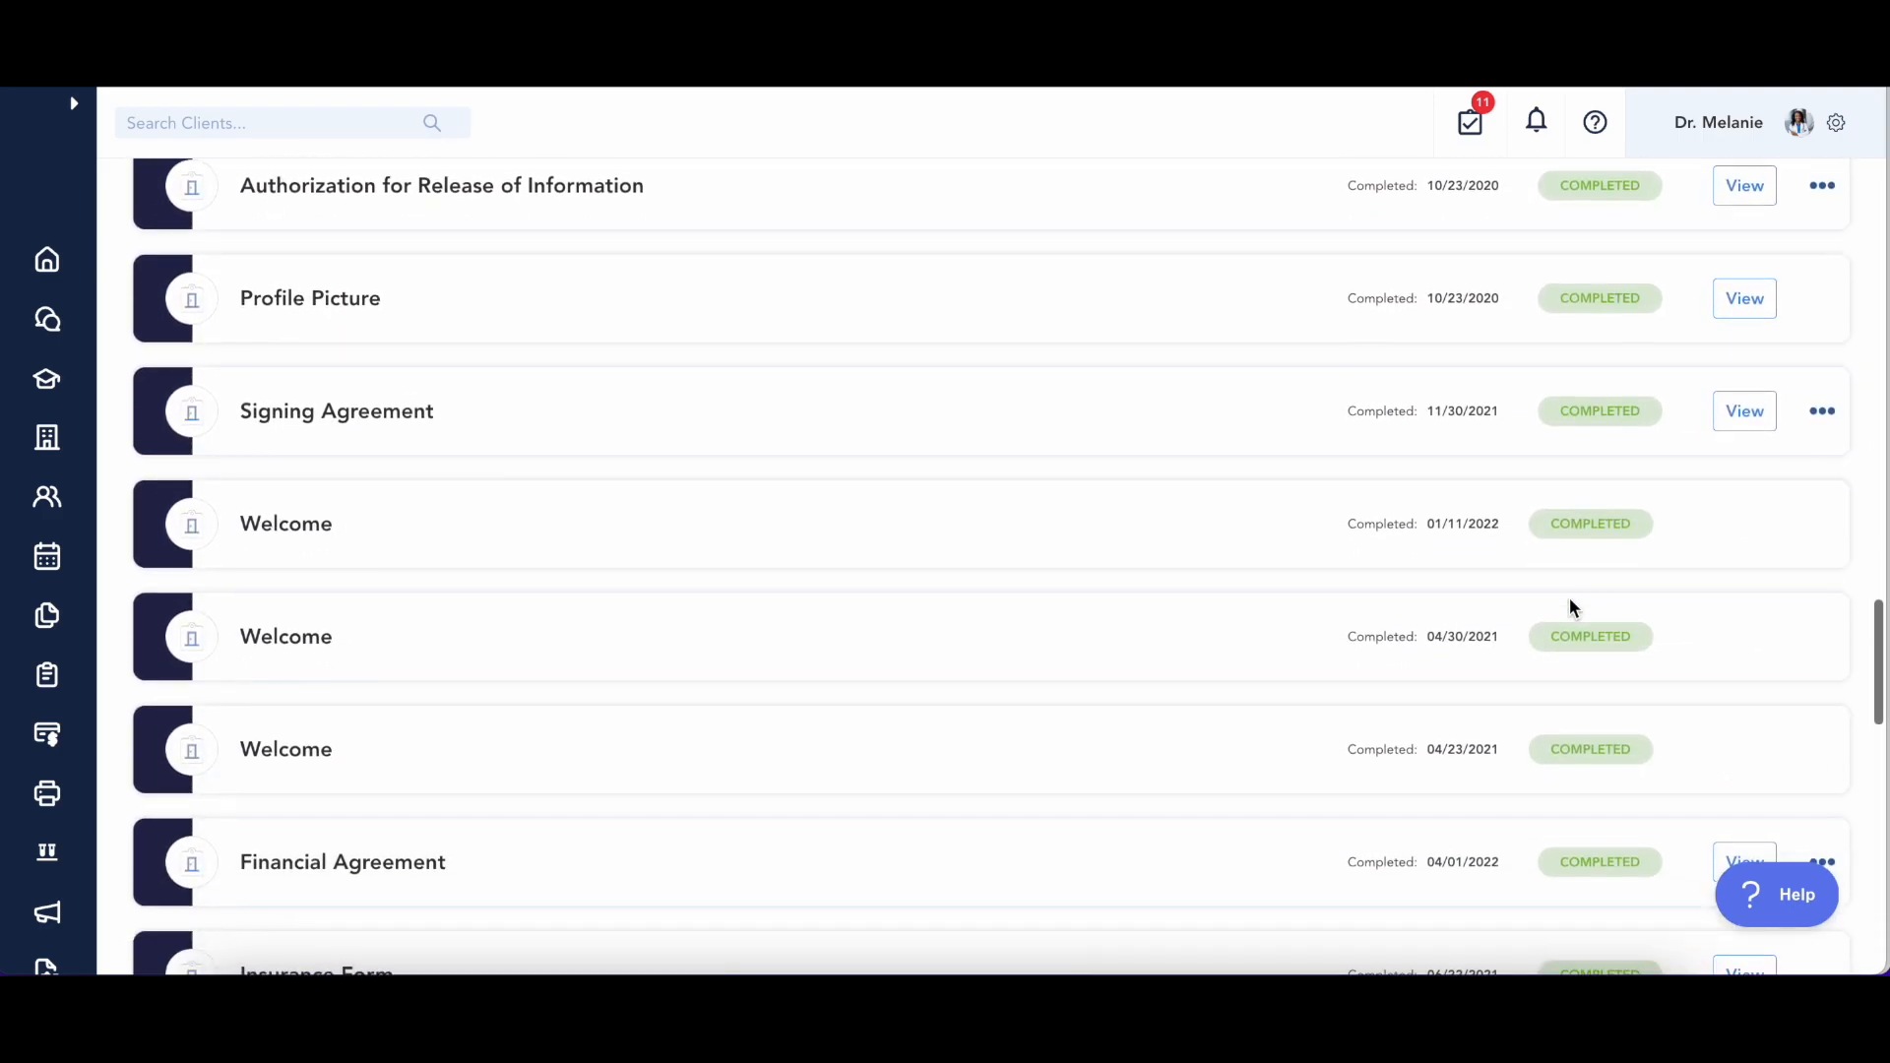
scroll(1571, 607, "up", 20)
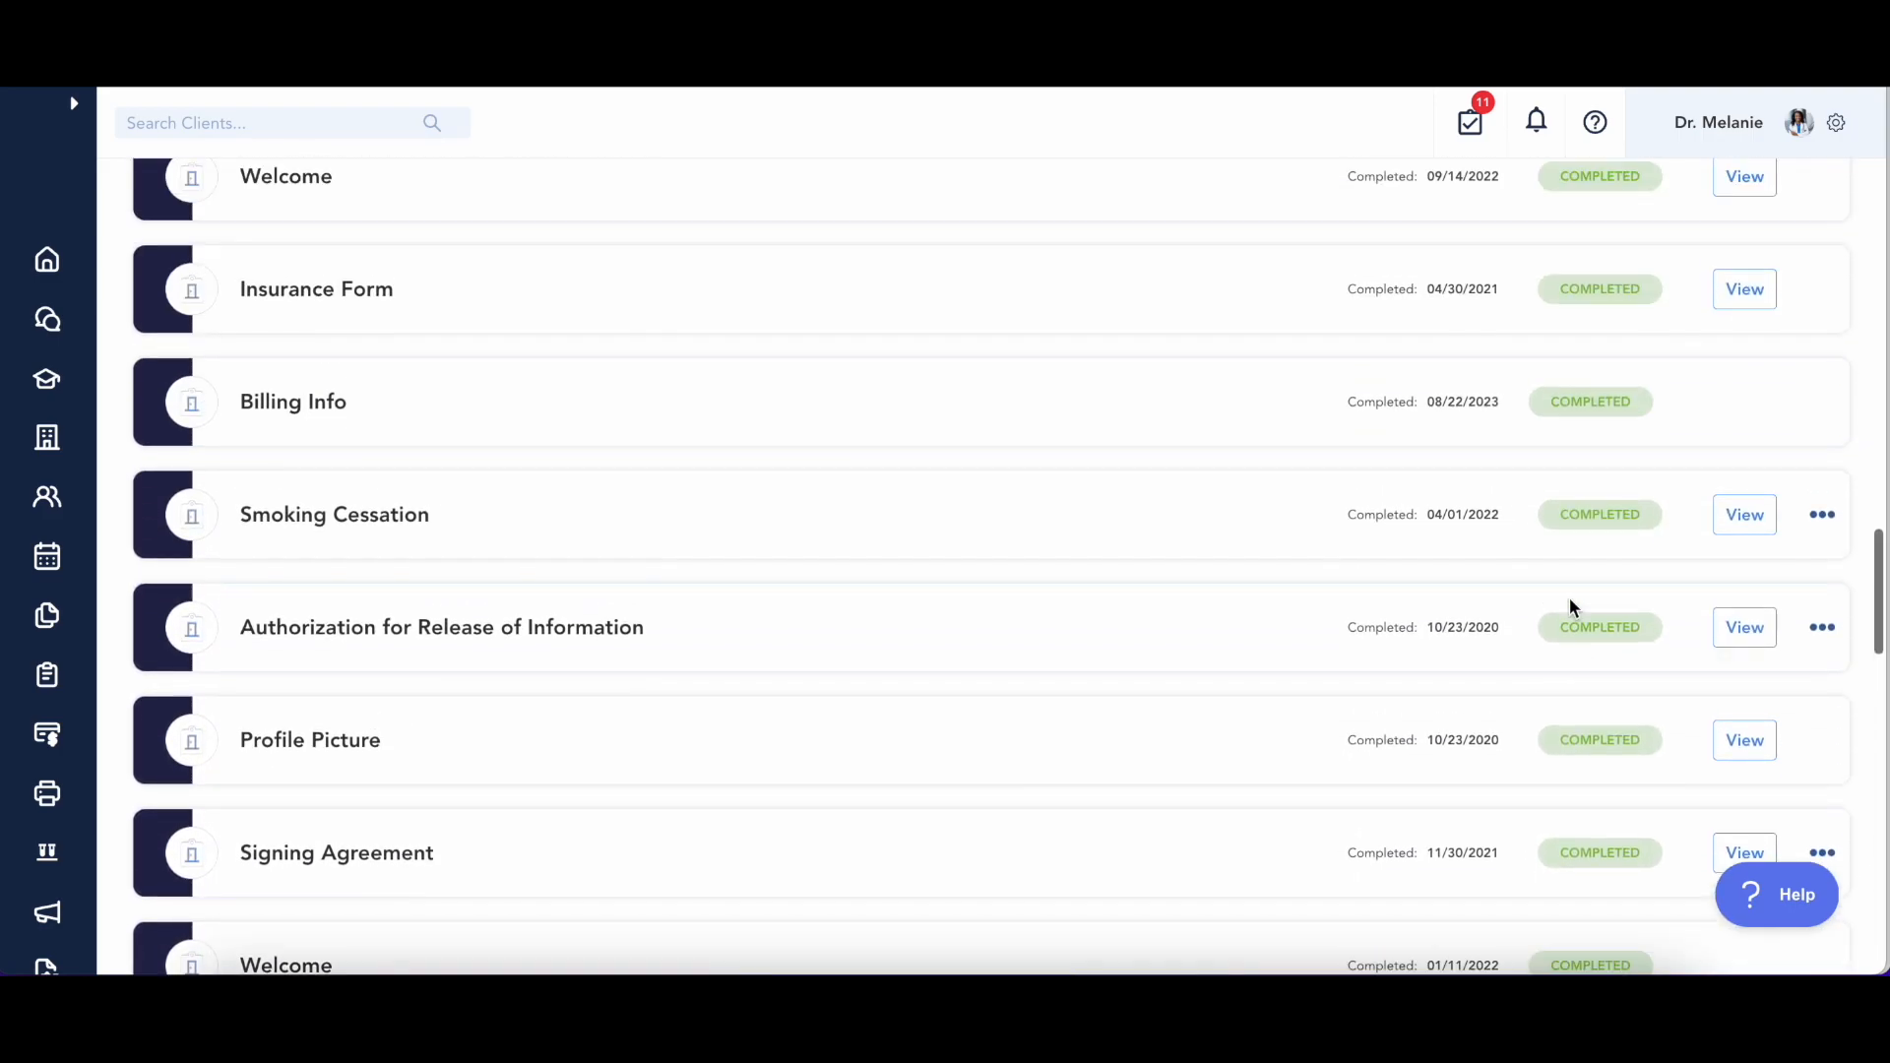
scroll(1572, 607, "up", 5)
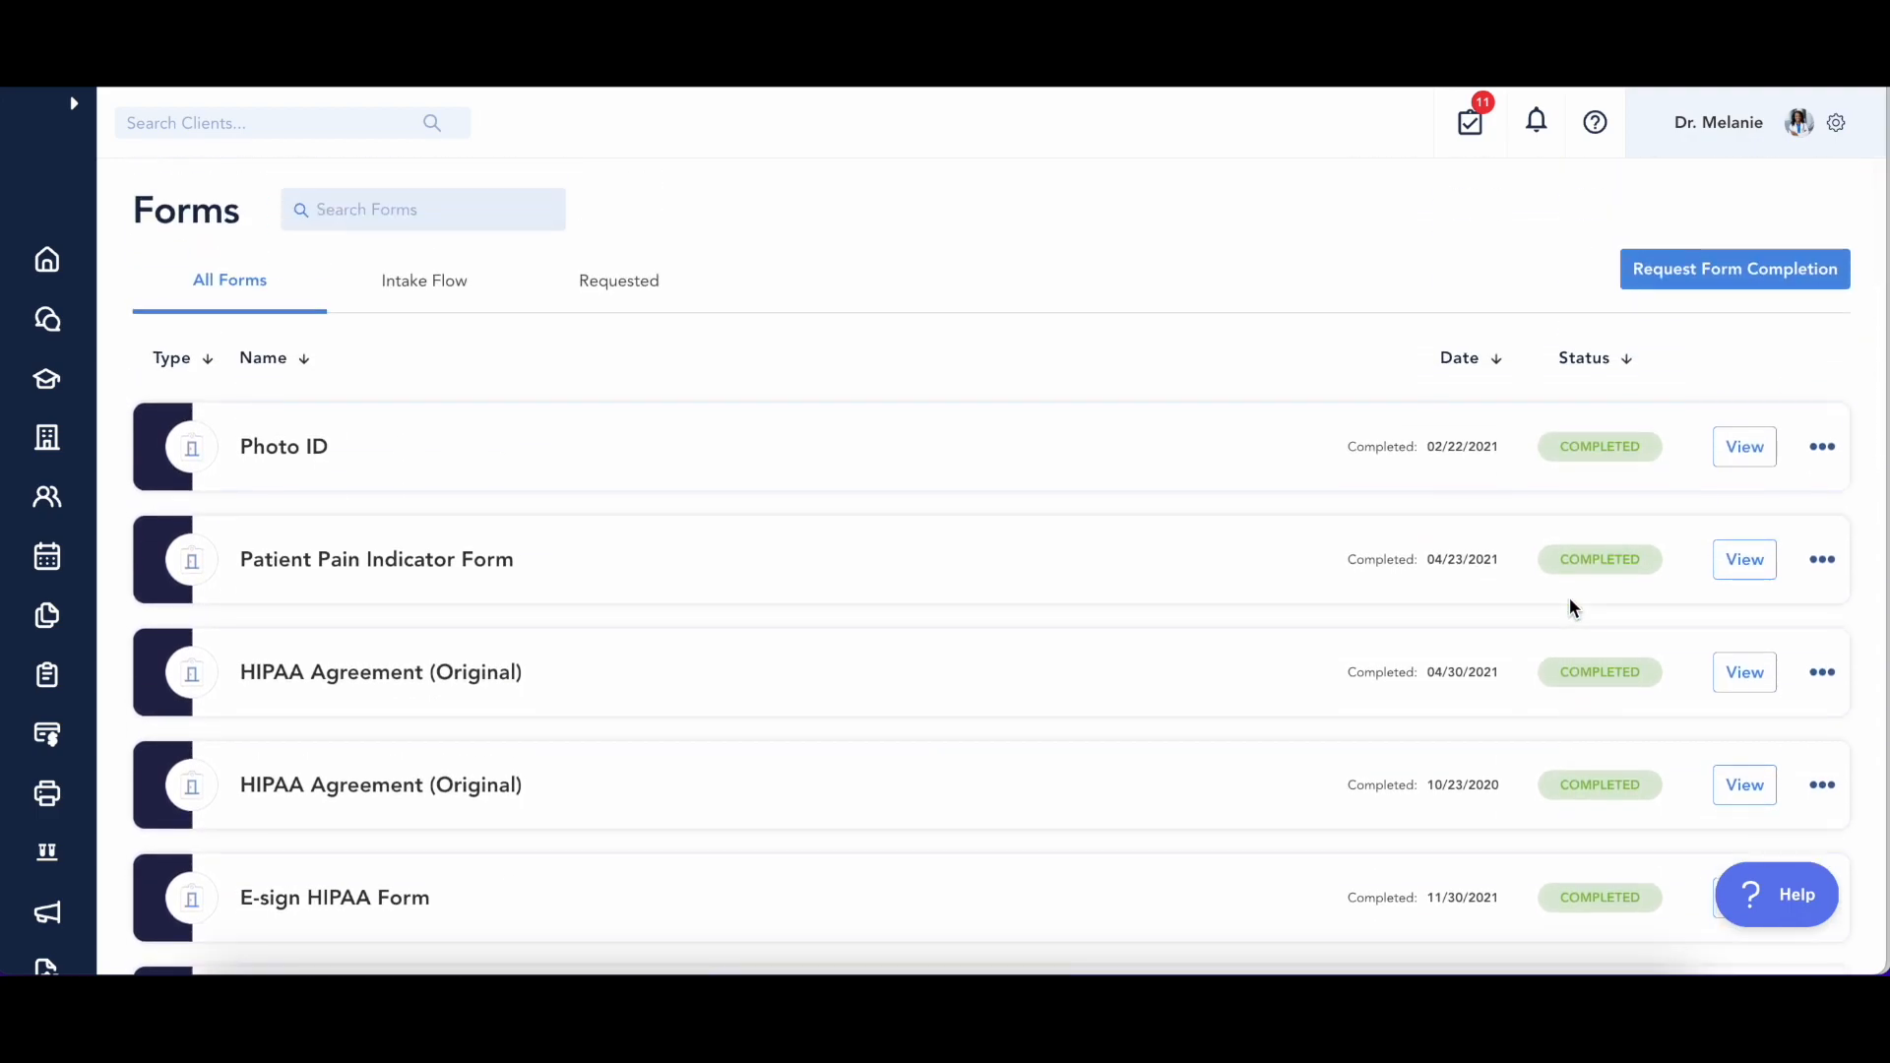